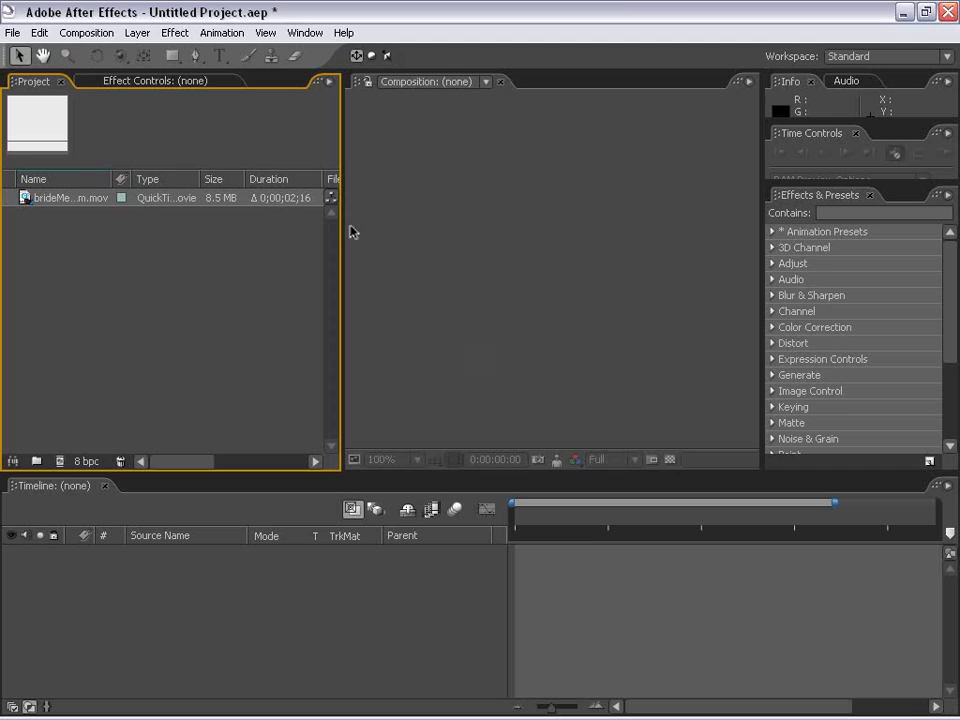
Step: Widen the composition viewer area and create a composition from the brideMedium.mov footage
left_click_drag(342, 233, 306, 241)
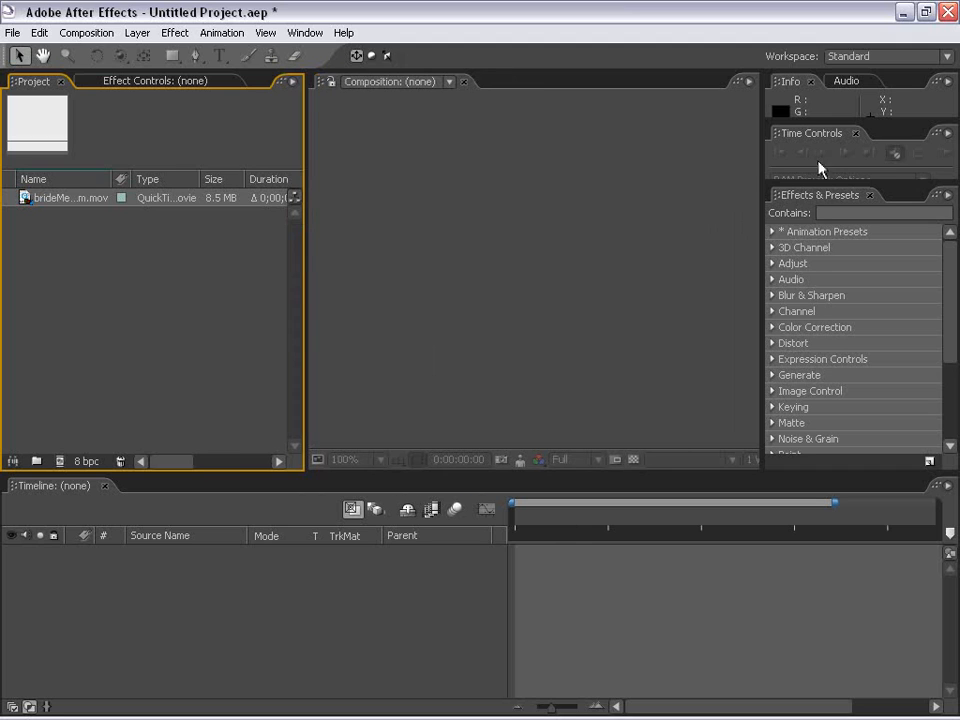
left_click_drag(28, 201, 521, 242)
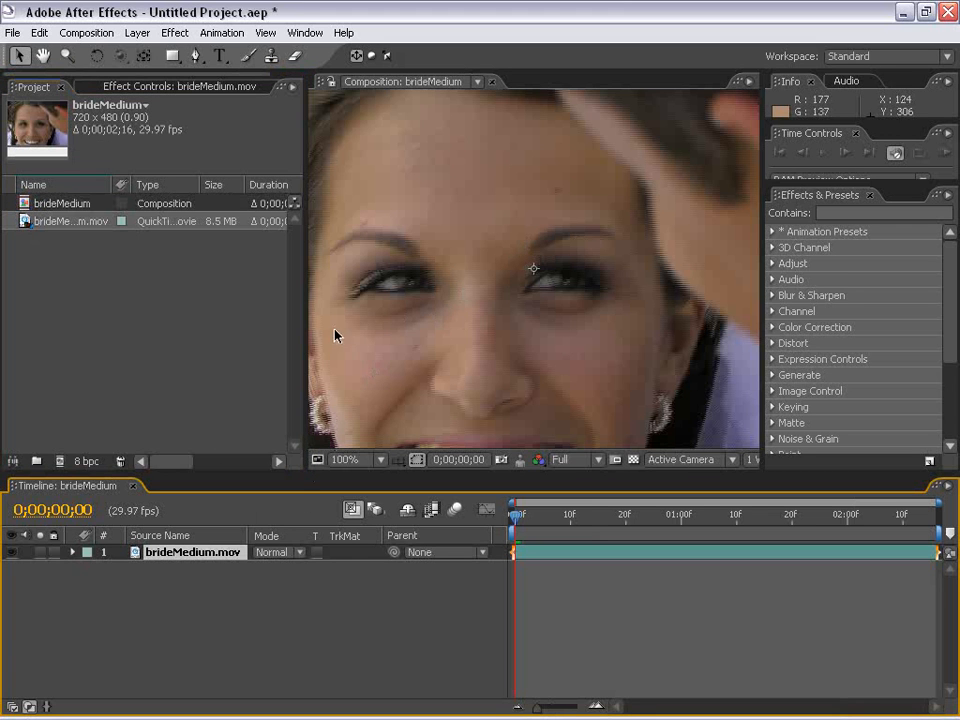
scroll(473, 341, "down", 1)
left_click(501, 451)
left_click(482, 416)
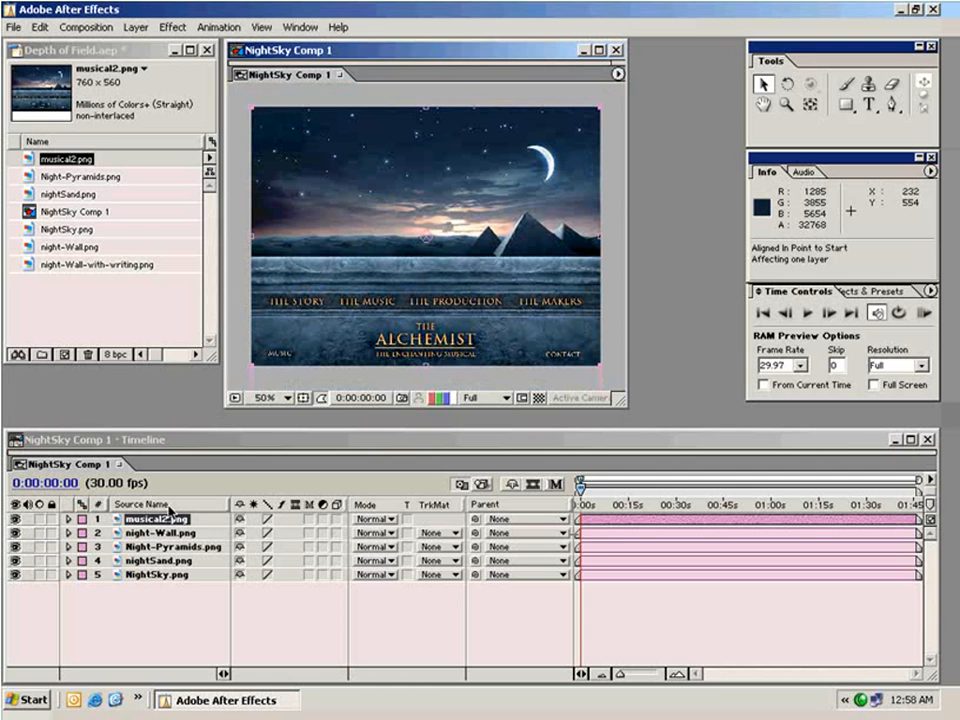
Step: Set the opacity of the musical2.png layer to 50%
key("t")
left_click(244, 533)
type("50")
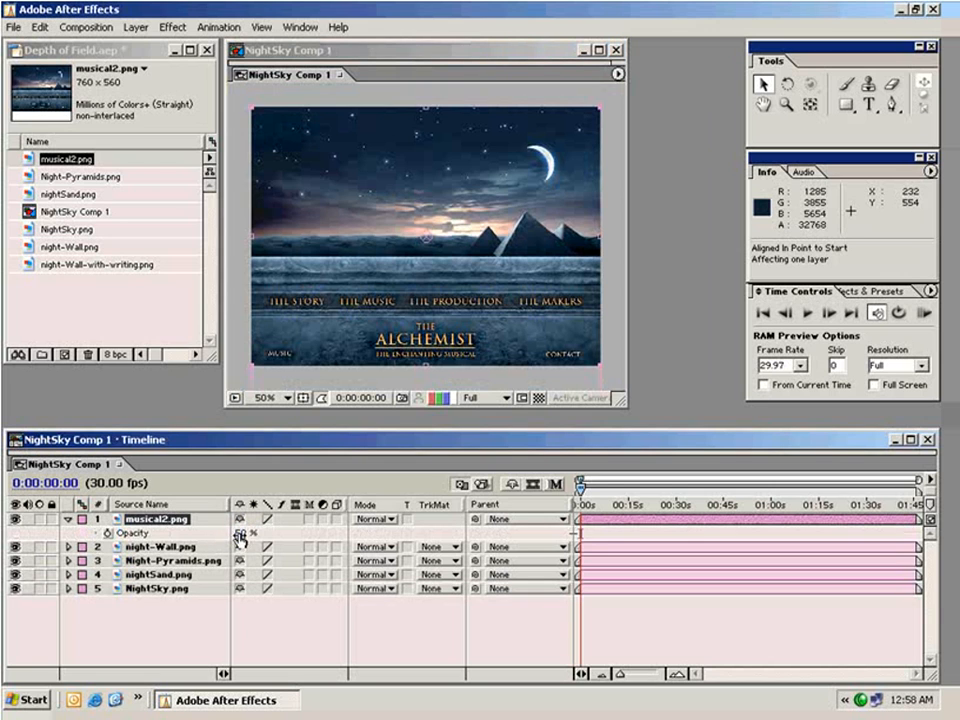
key("Return")
Step: Nudge the night-Wall.png layer upward to position 380, 380 so it lines up with the wall in the semi-transparent musical2.png
scroll(476, 279, "up", 2)
left_click_drag(465, 307, 465, 194)
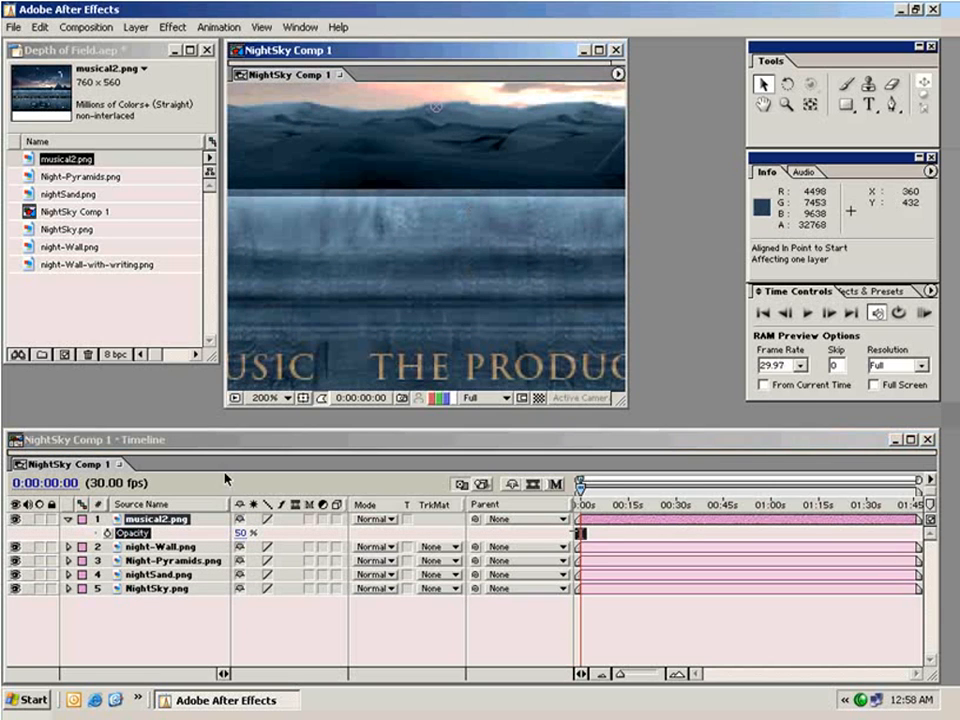
left_click(182, 548)
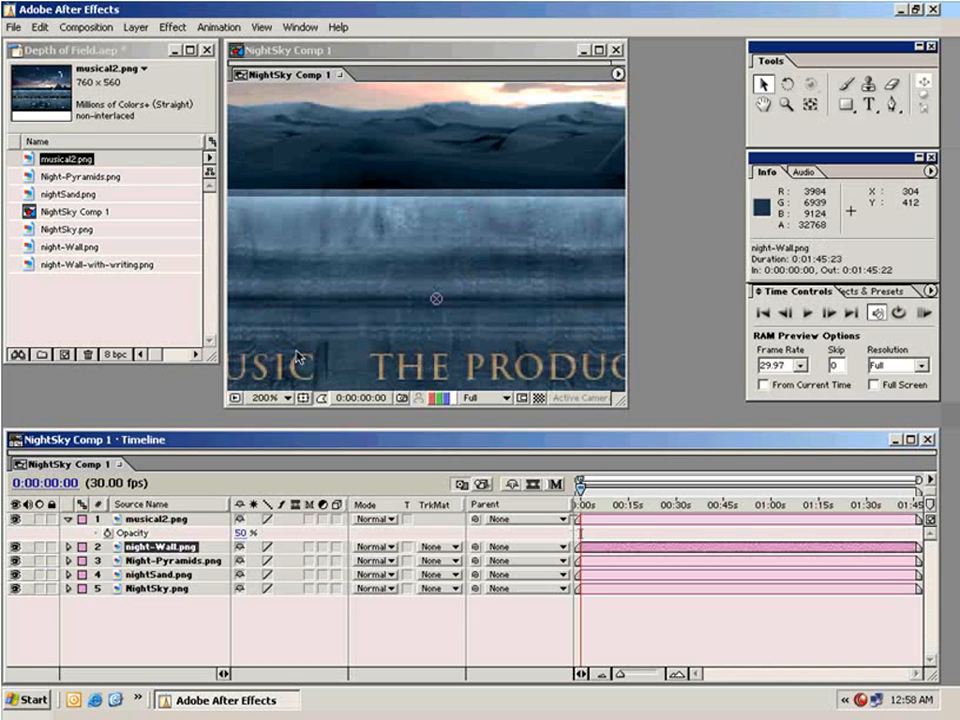
key("Down")
key("Up")
key("Up")
key("Up")
key("Up")
key("Up")
key("Up")
key("Up")
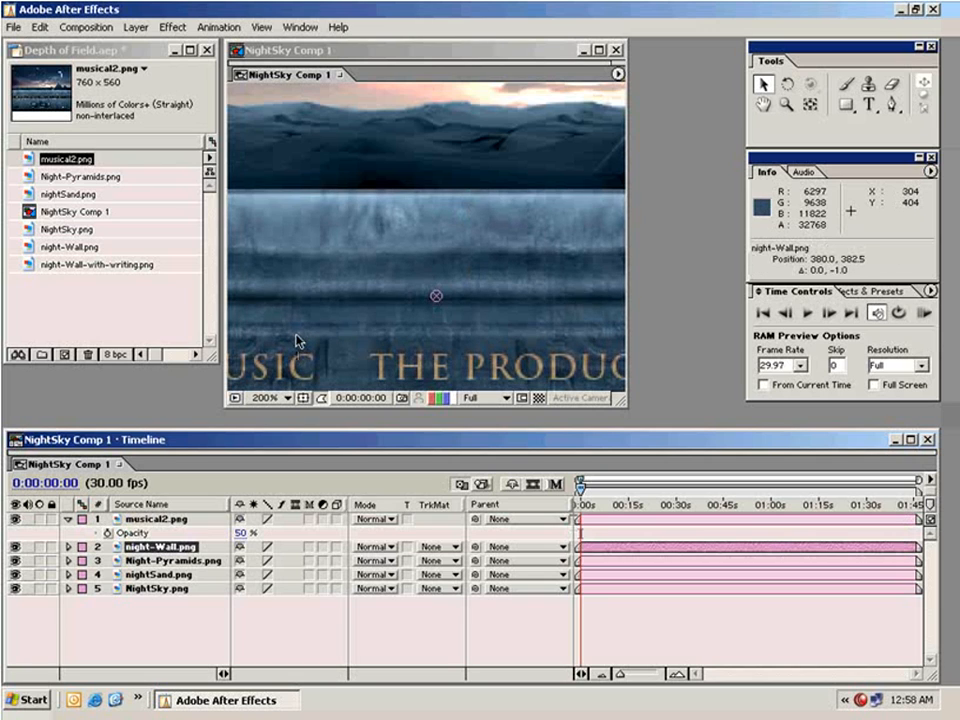
key("Up")
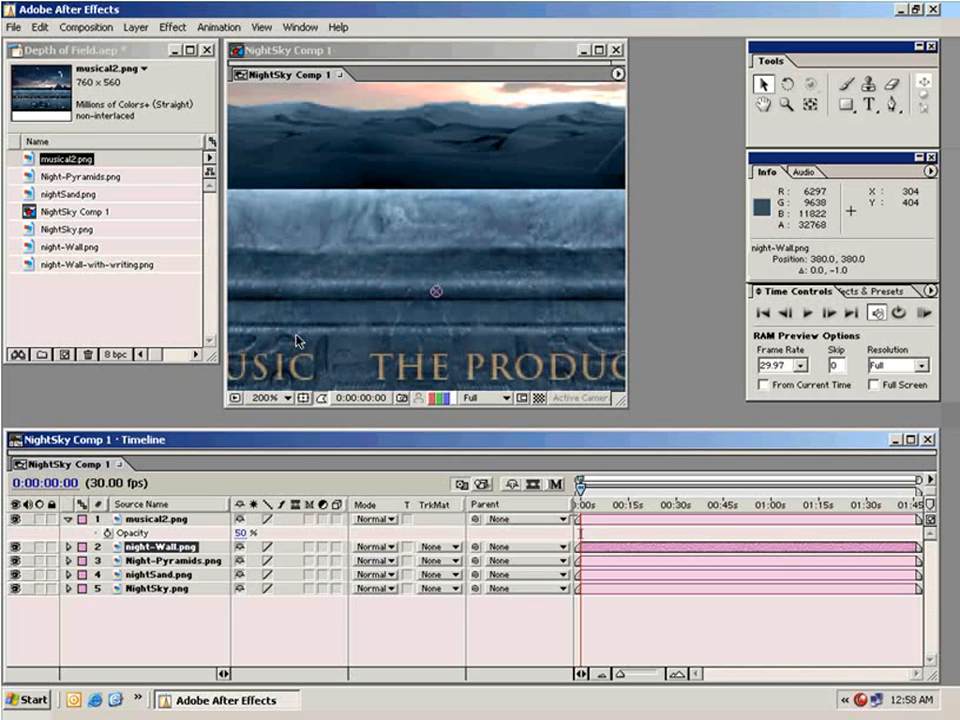
key("comma")
key("comma")
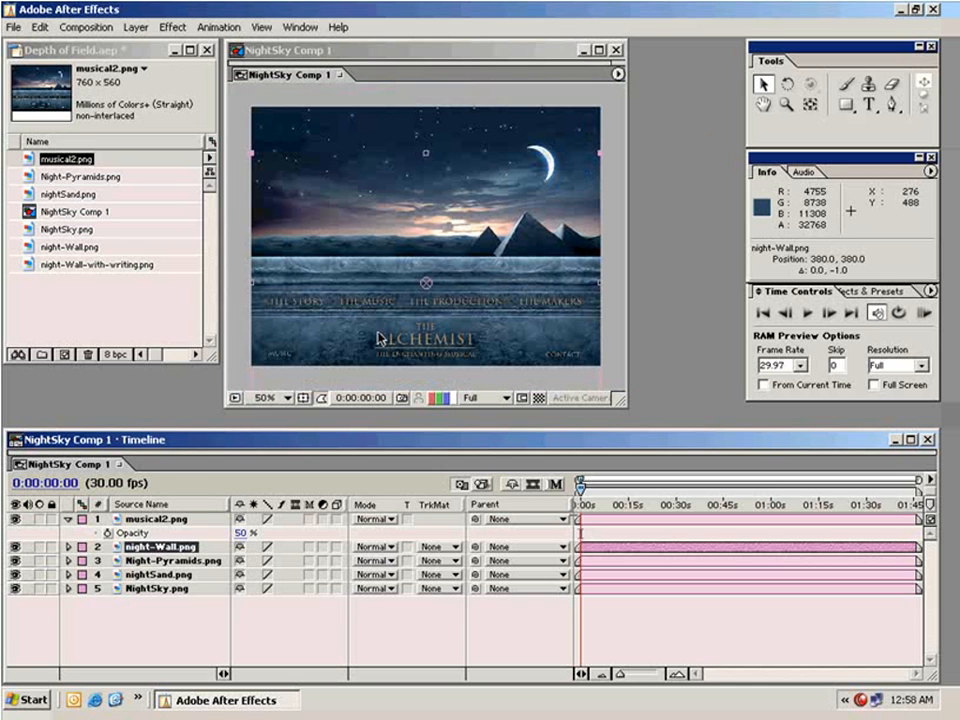
Step: Toggle the visibility of the musical2.png layer for comparison and delete that layer from the composition
left_click(16, 519)
left_click(16, 520)
left_click(17, 520)
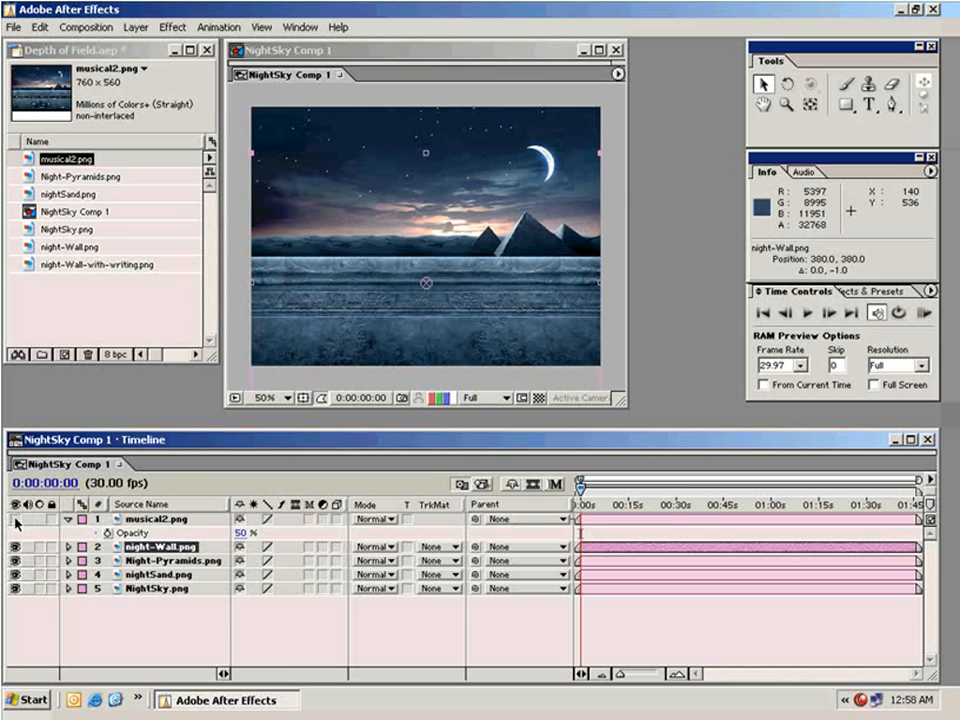
left_click(147, 519)
key("Delete")
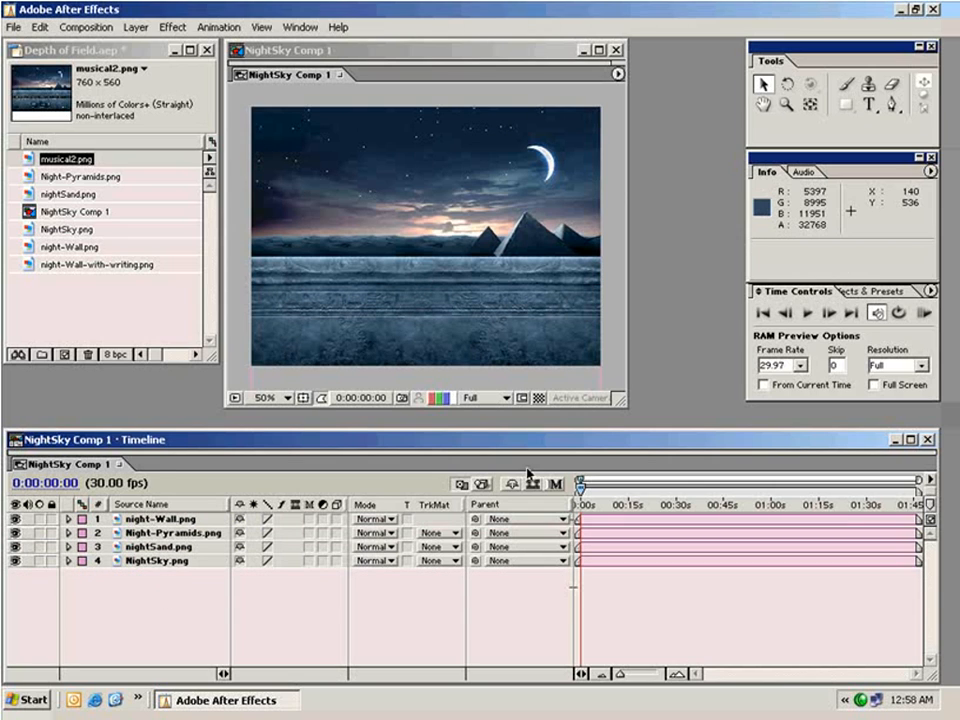
left_click(594, 518)
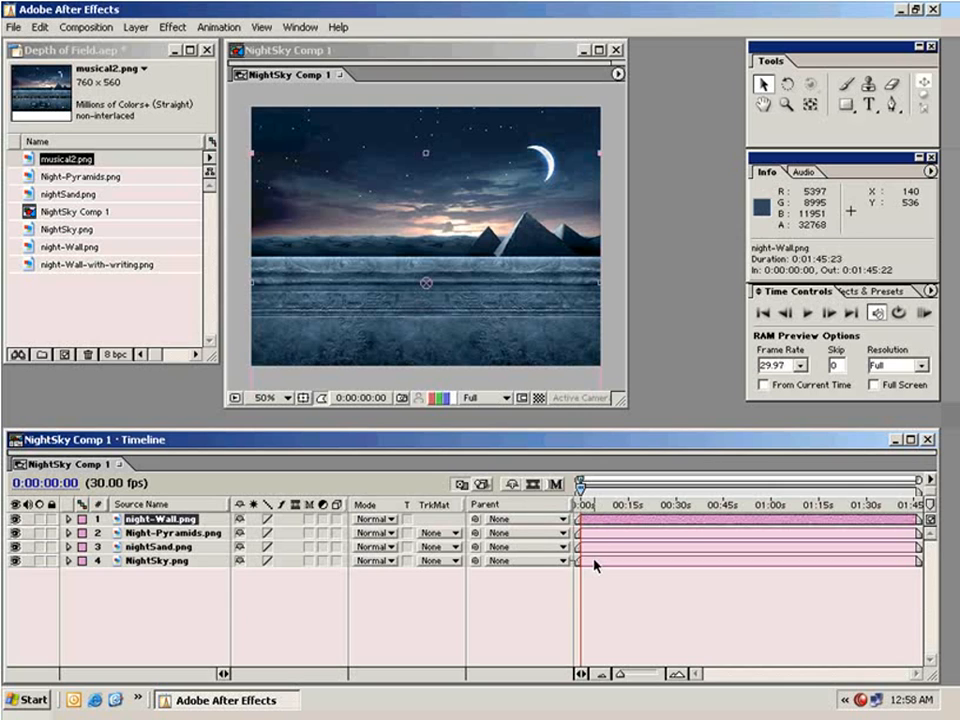
left_click(594, 561, "shift")
left_click(634, 596)
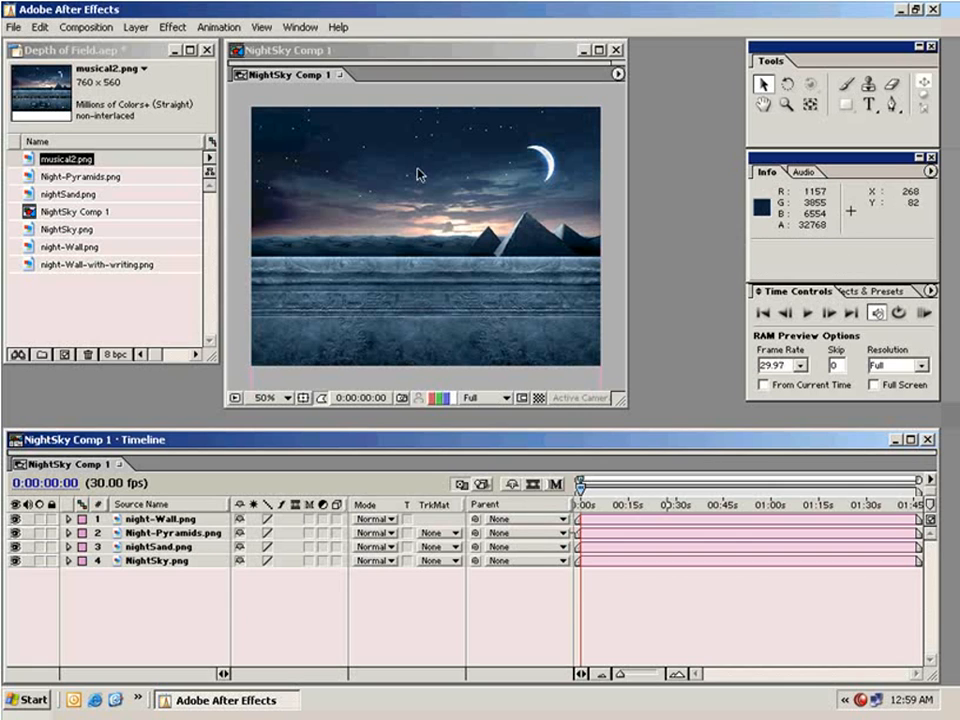
Step: Add a new camera layer named Camera 1 with the 35mm preset and dismiss the 2D layer warning
left_click(390, 62)
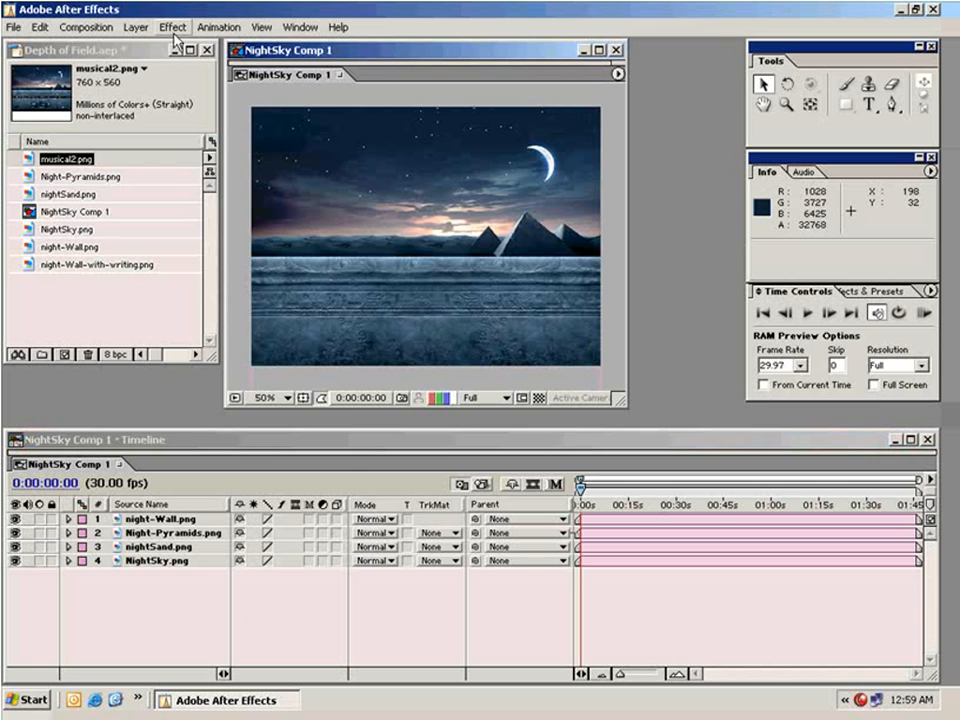
left_click(135, 27)
mouse_move(110, 44)
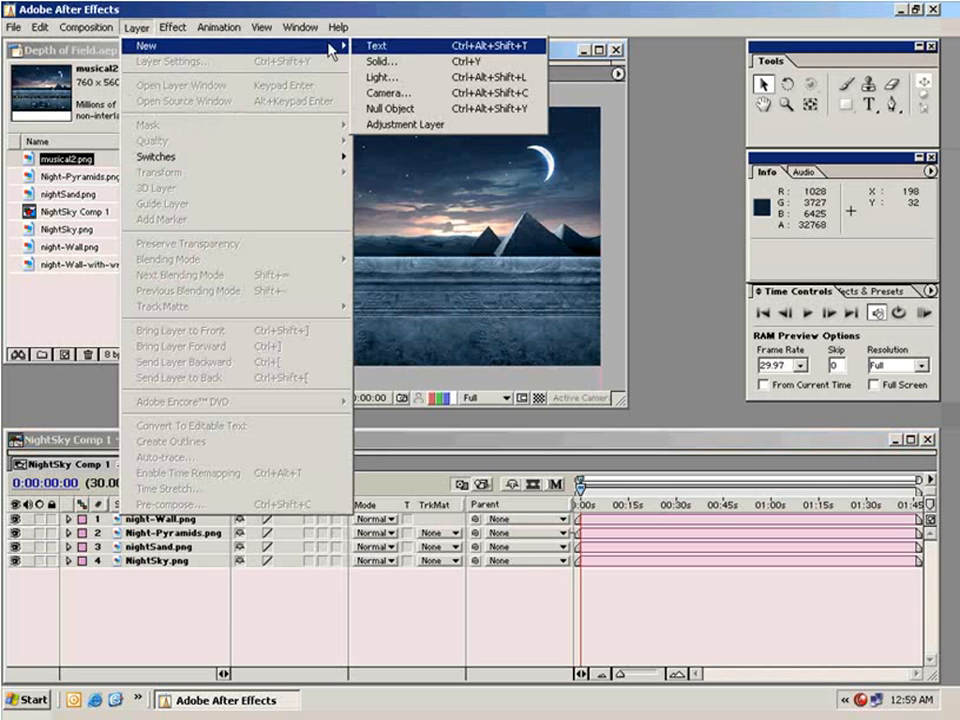
left_click(395, 94)
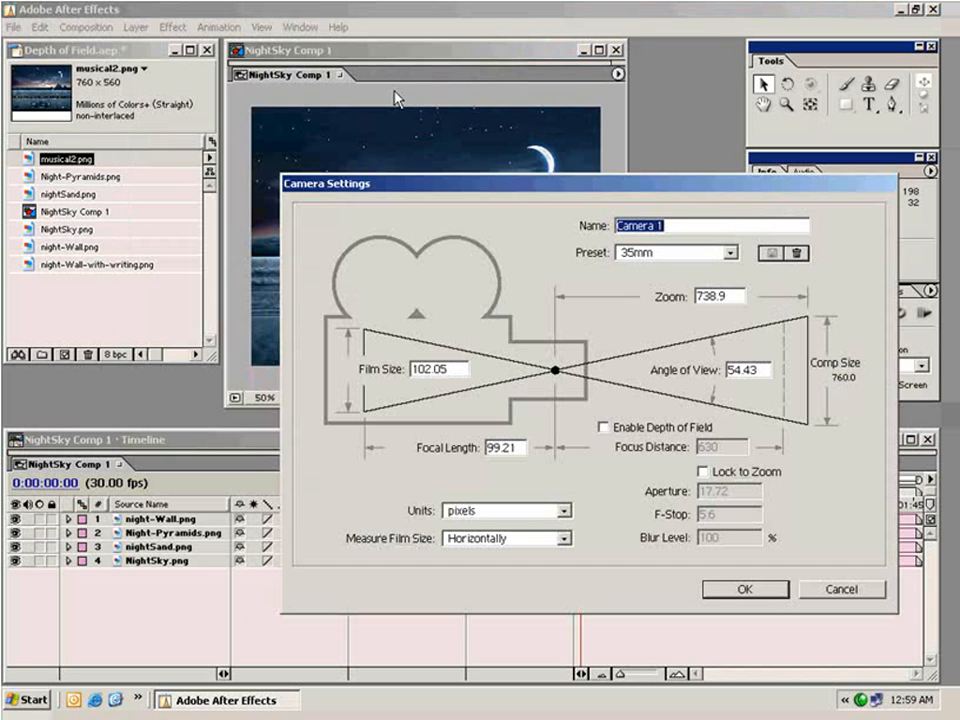
left_click(650, 253)
left_click(645, 342)
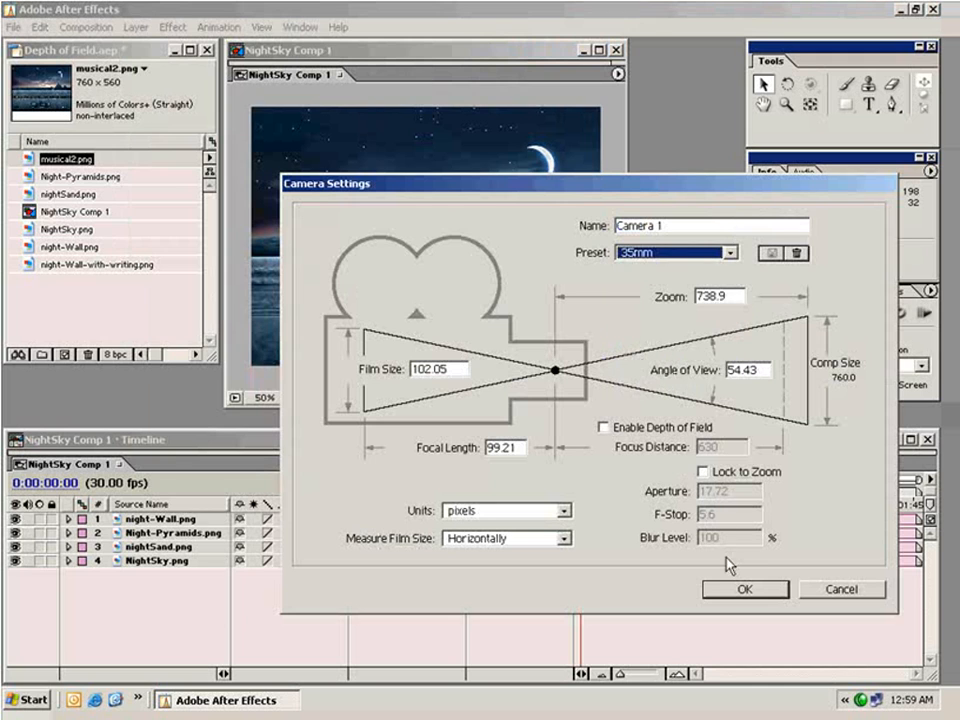
left_click(741, 589)
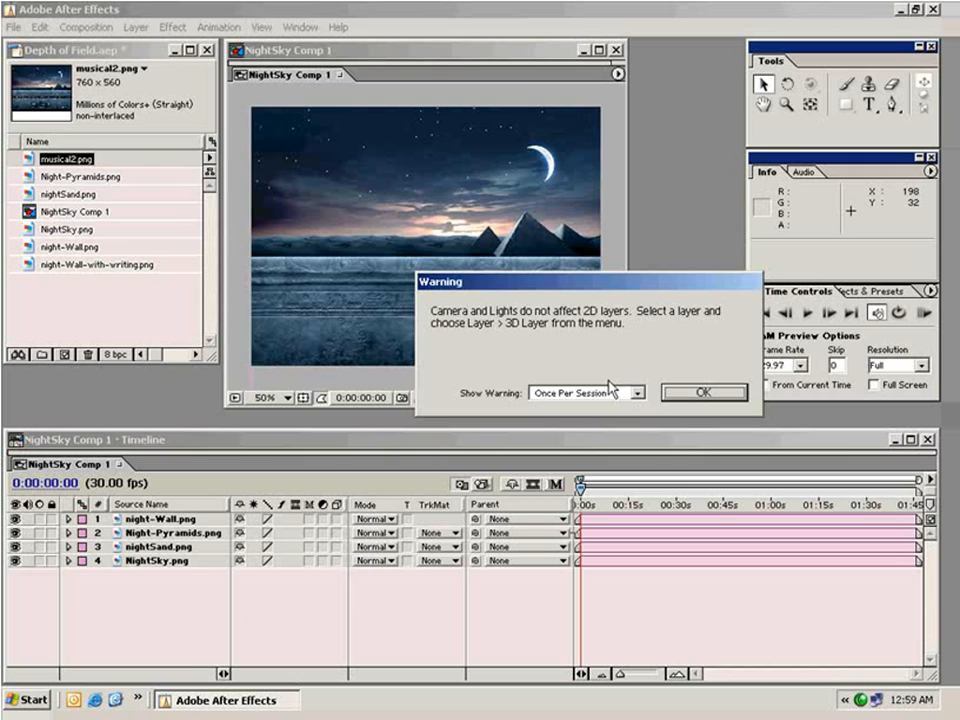
left_click(706, 394)
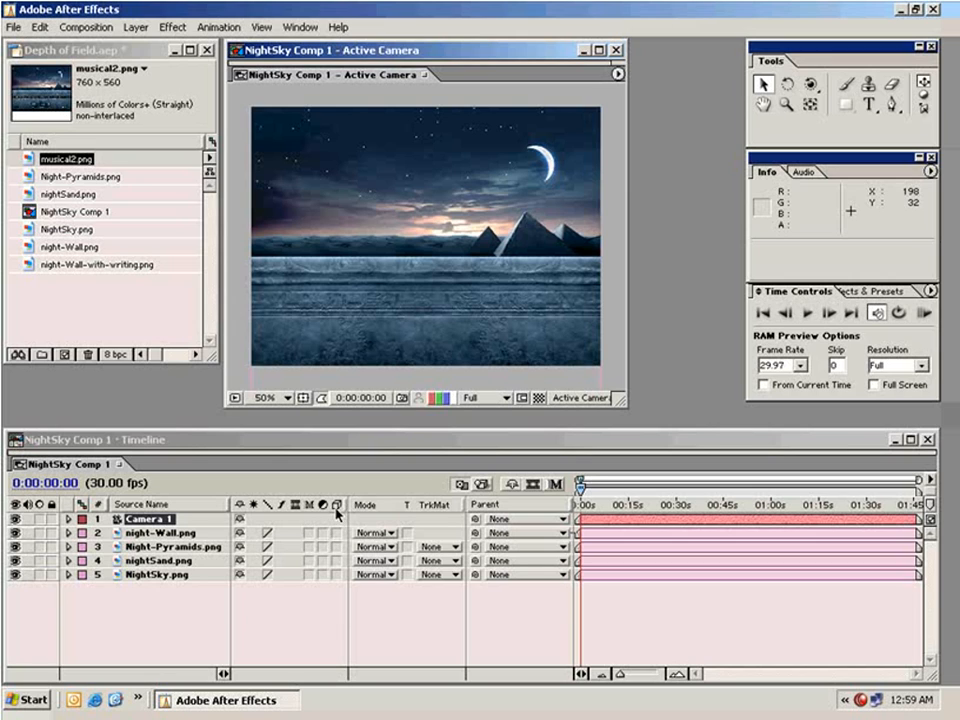
Step: Make the night-Wall, Night-Pyramids, nightSand and NightSky layers 3D
left_click(337, 534)
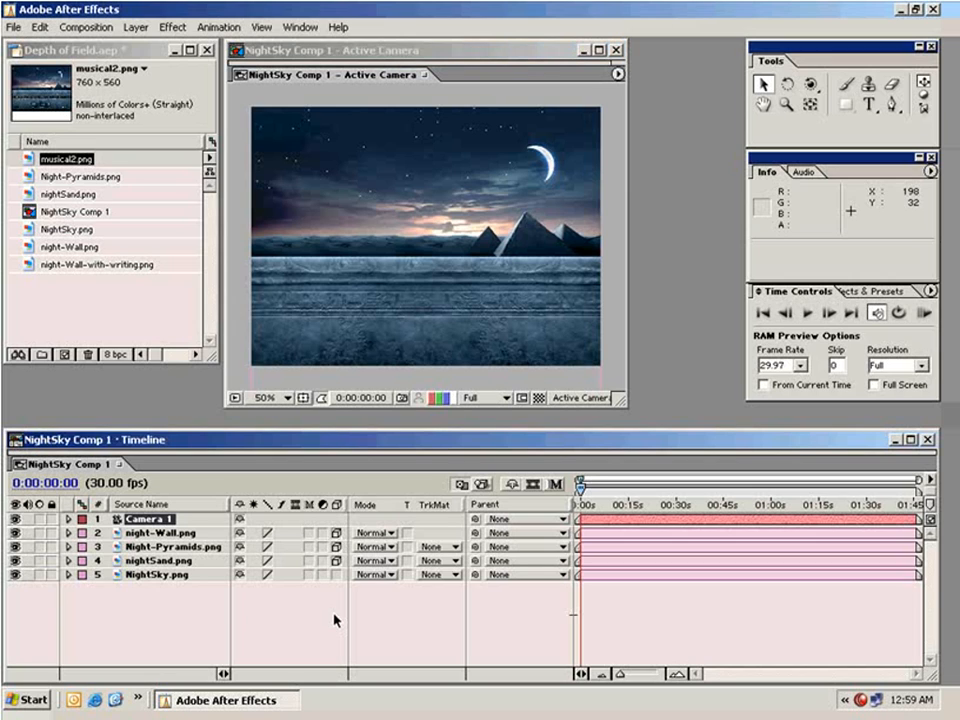
left_click(338, 535)
left_click(337, 535)
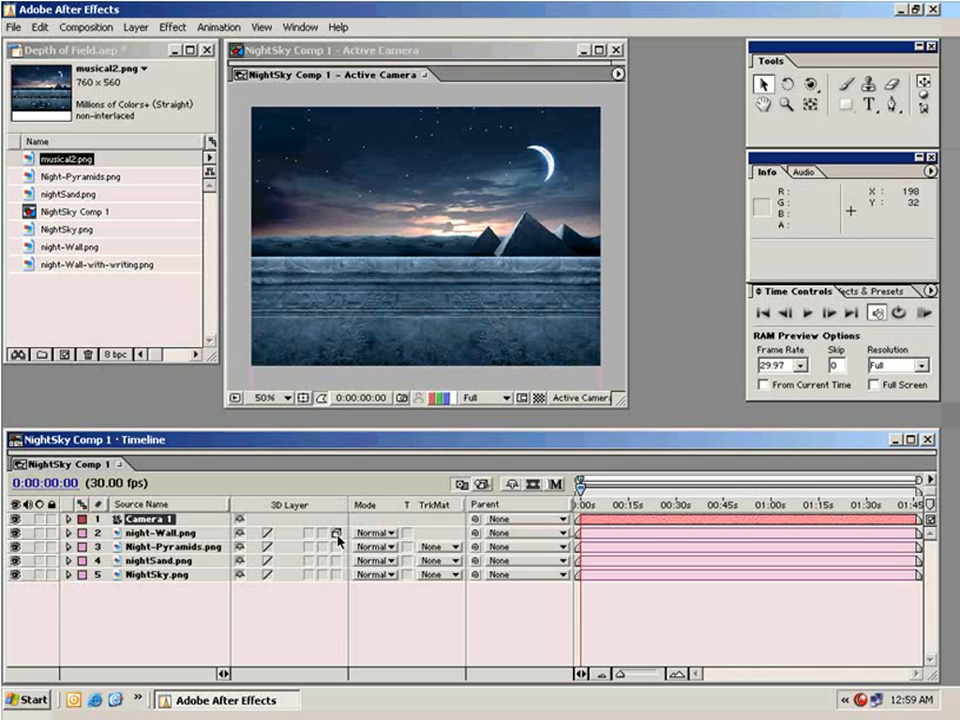
left_click_drag(337, 547, 337, 576)
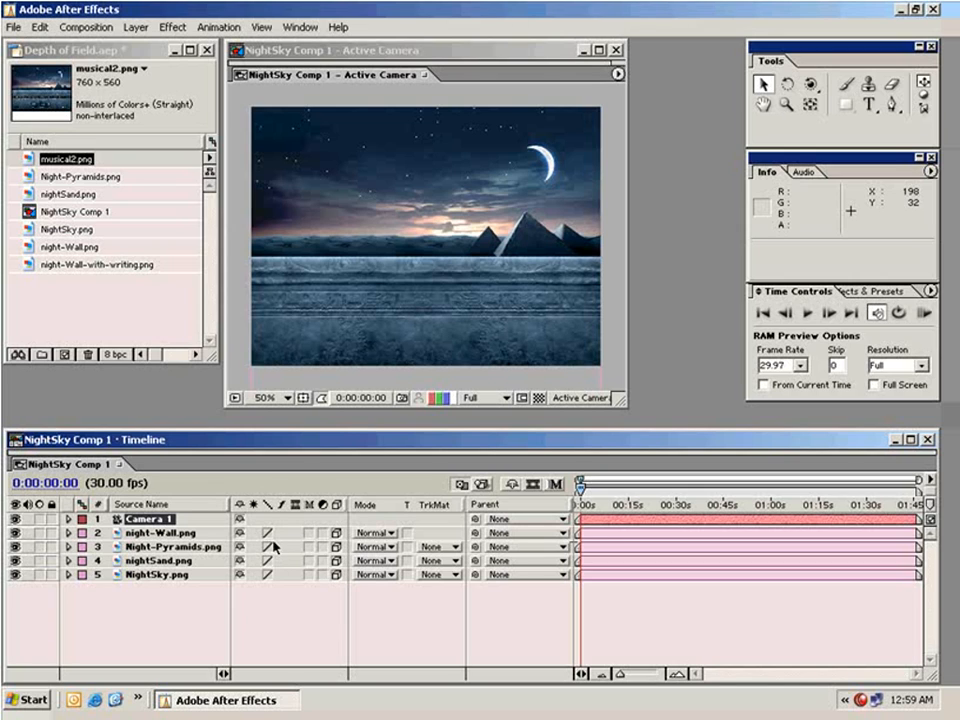
mouse_move(582, 483)
left_mouse_down()
mouse_move(612, 515)
mouse_move(580, 500)
left_mouse_up()
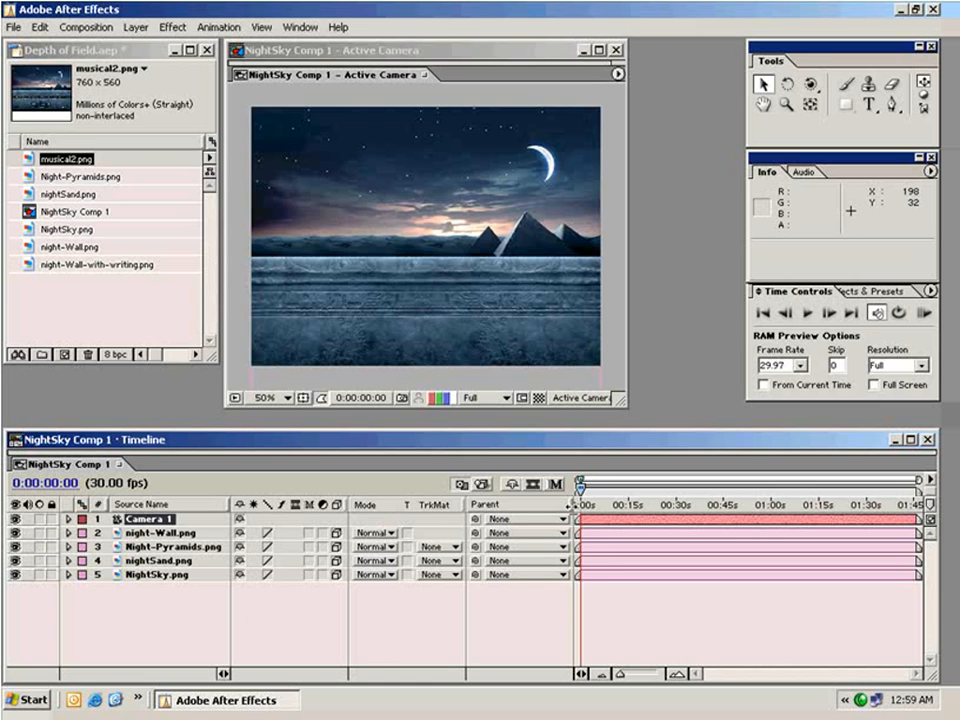
Step: Enlarge the composition window and switch its 3D view from Active Camera to Top
left_click_drag(625, 404, 676, 428)
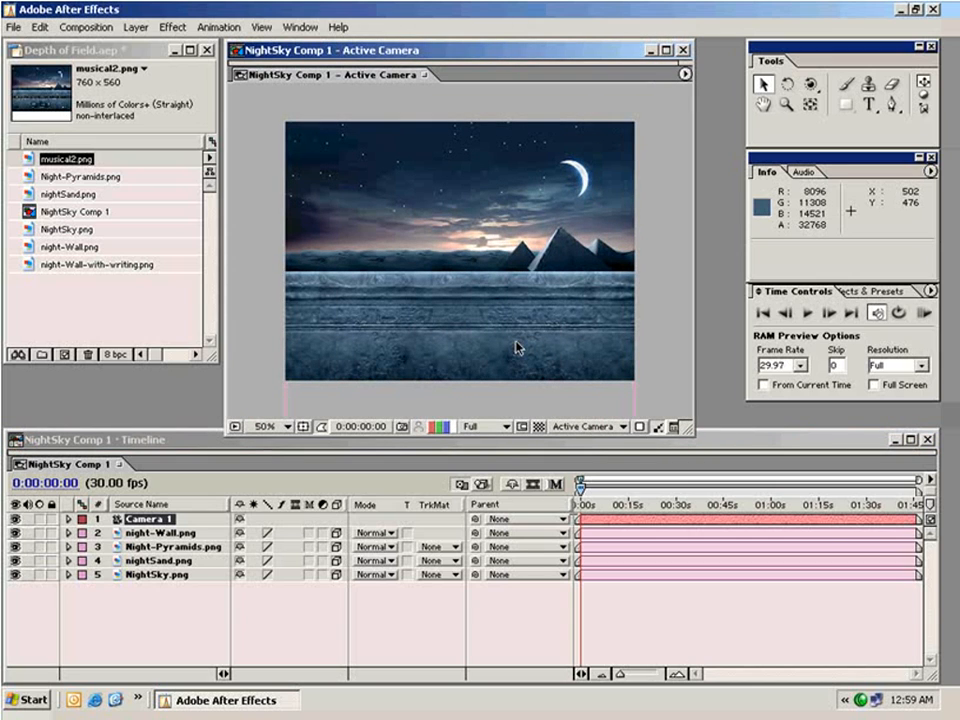
left_click_drag(684, 429, 733, 443)
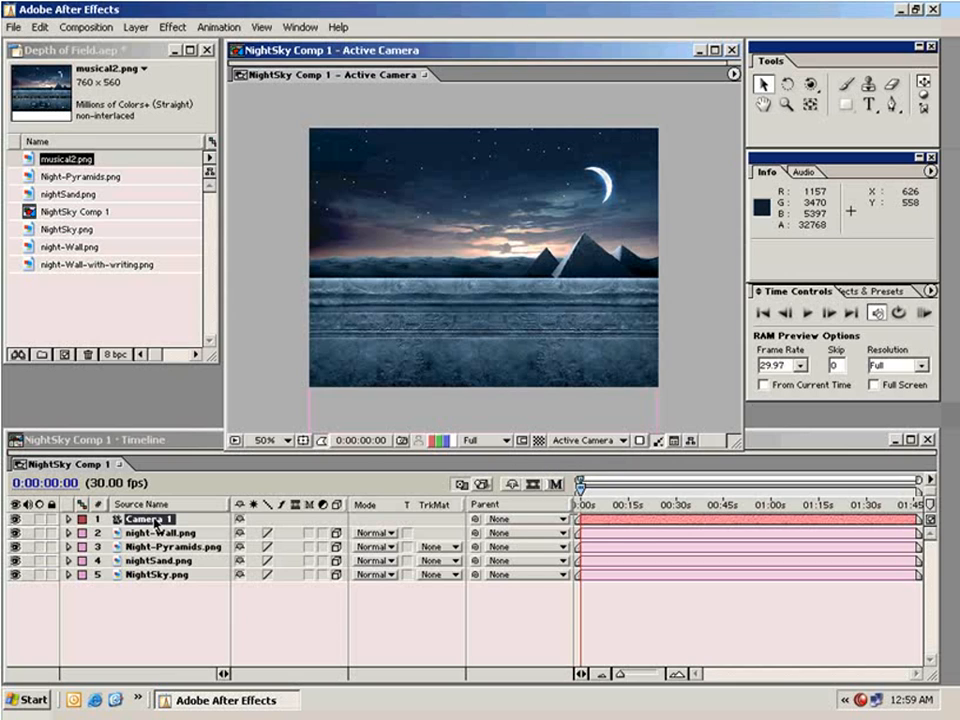
left_click(177, 635)
left_click(682, 379)
left_click(608, 441)
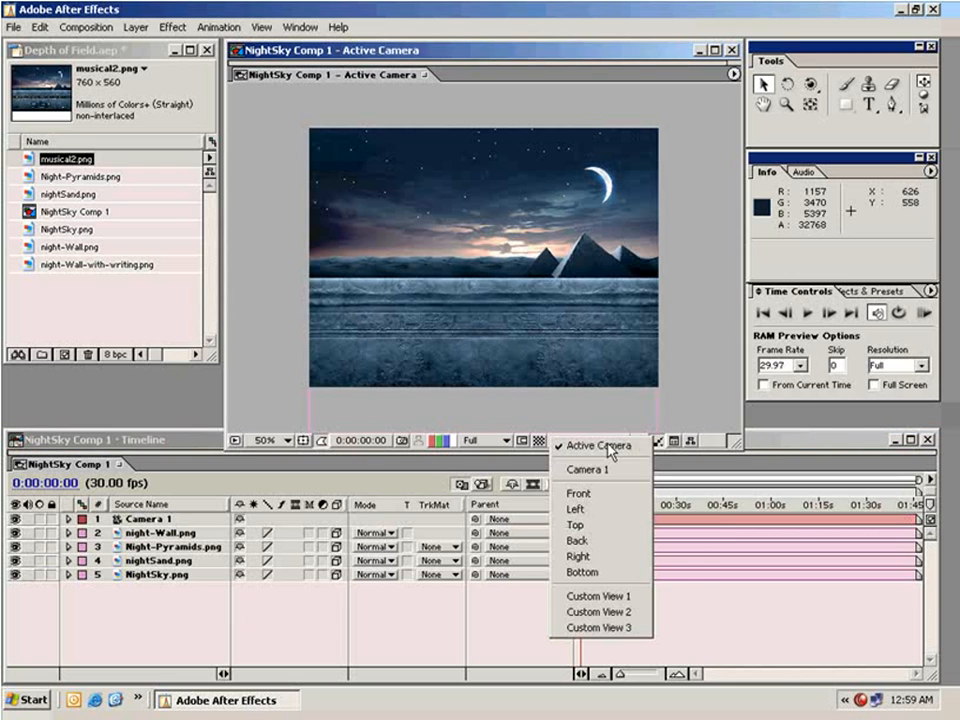
left_click(579, 529)
key("comma")
key("comma")
key("comma")
key("comma")
key("comma")
key("comma")
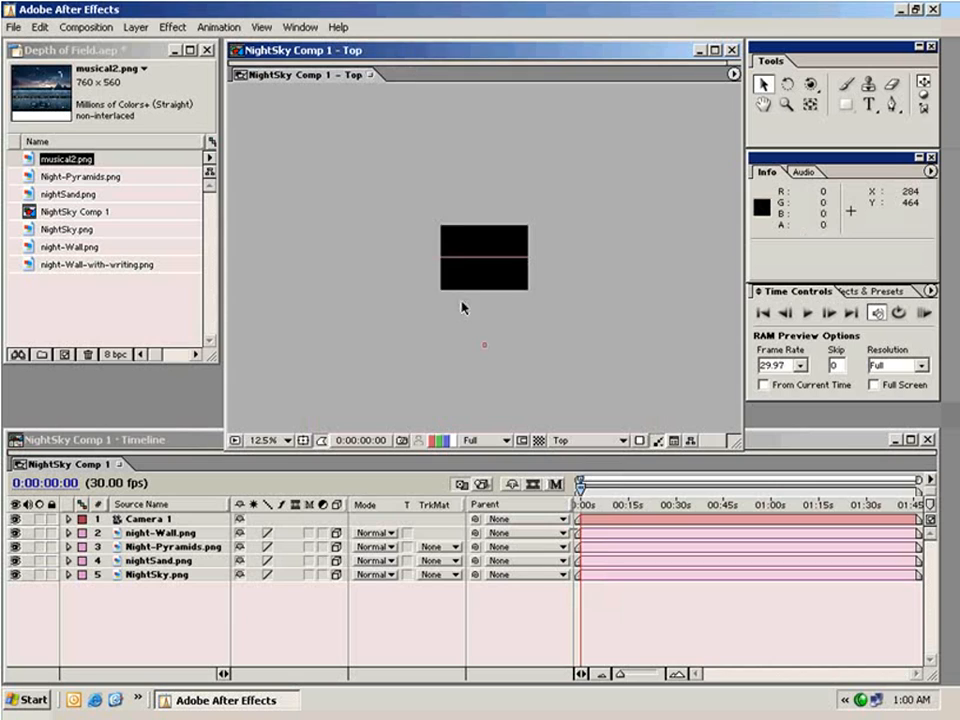
Step: Examine from above how the camera and the NightSky.png and night-Wall.png layers are placed in depth
left_click(152, 575)
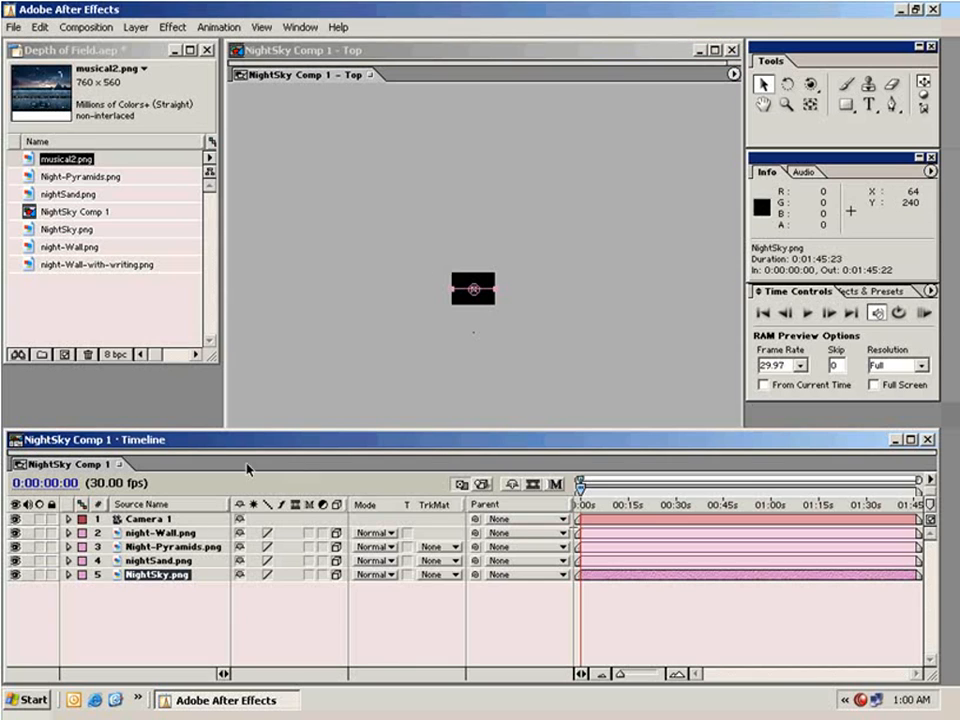
left_click(145, 533)
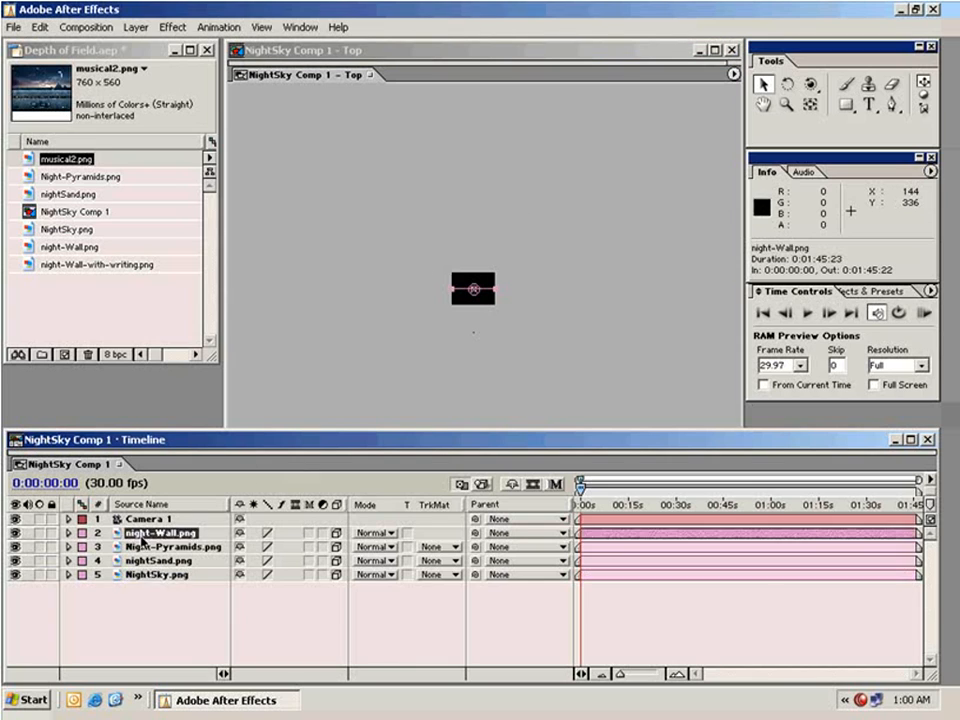
left_click(540, 300)
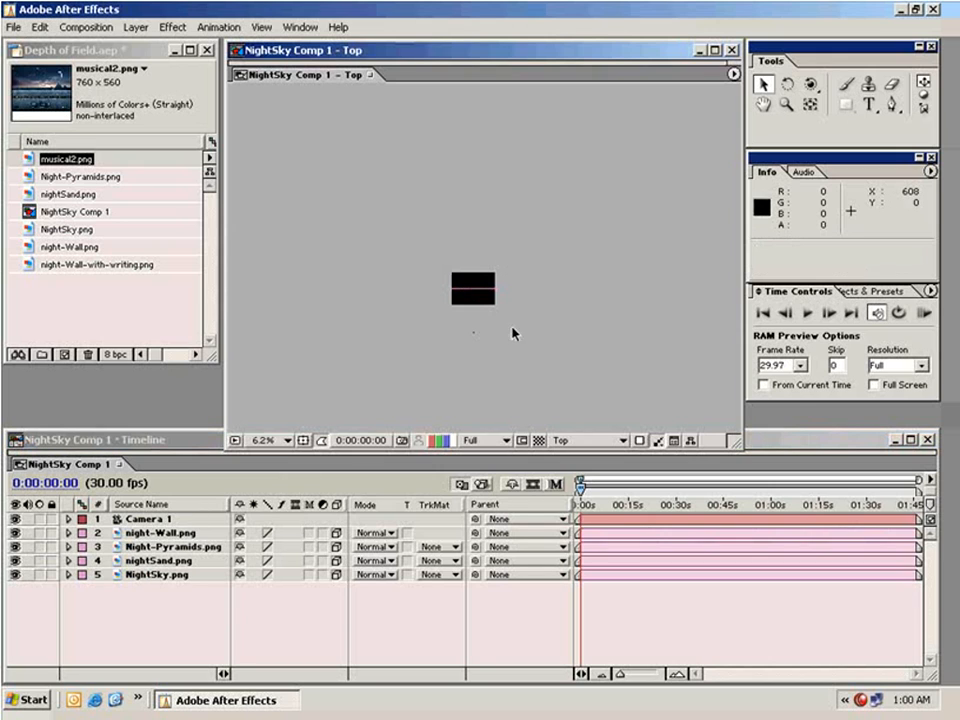
key("period")
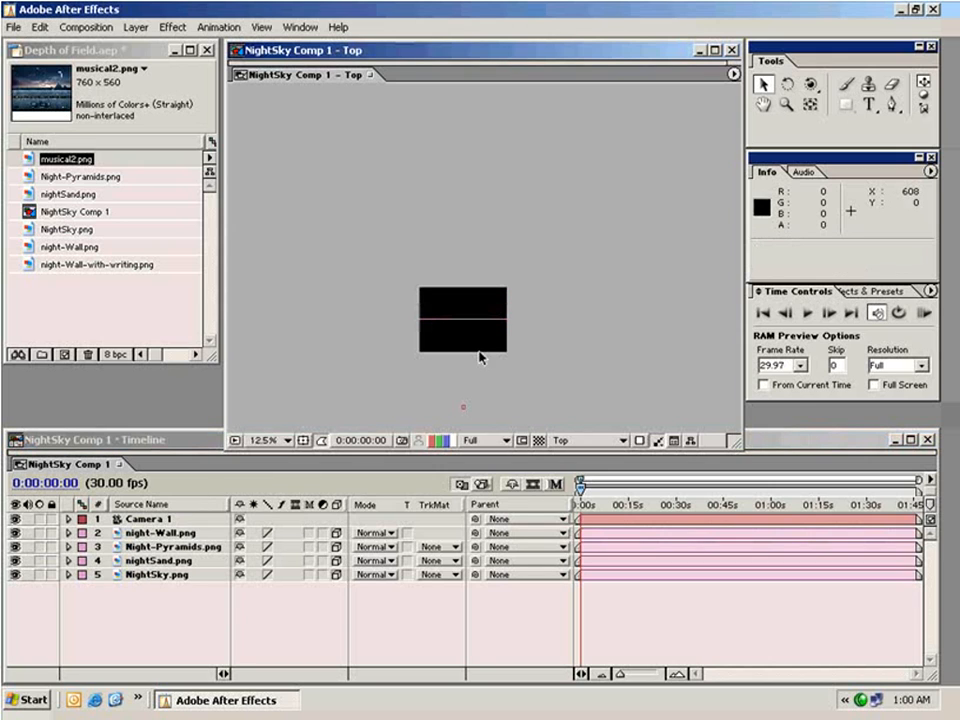
left_click(162, 576)
left_click_drag(496, 306, 542, 198)
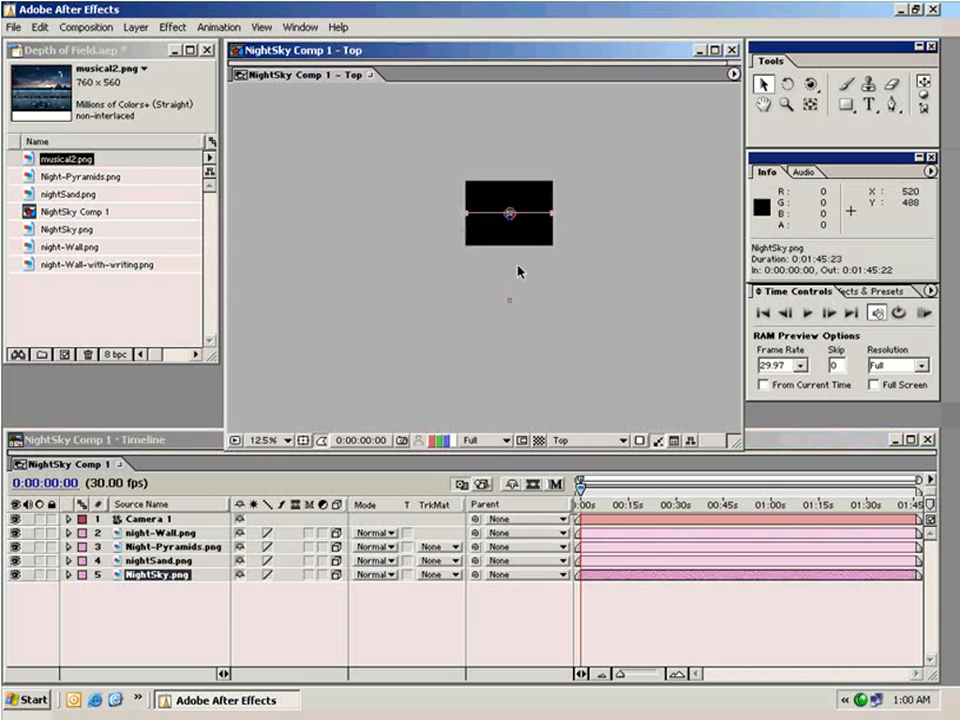
key("period")
key("period")
left_click_drag(542, 242, 440, 419)
left_click(610, 579)
left_click(482, 257)
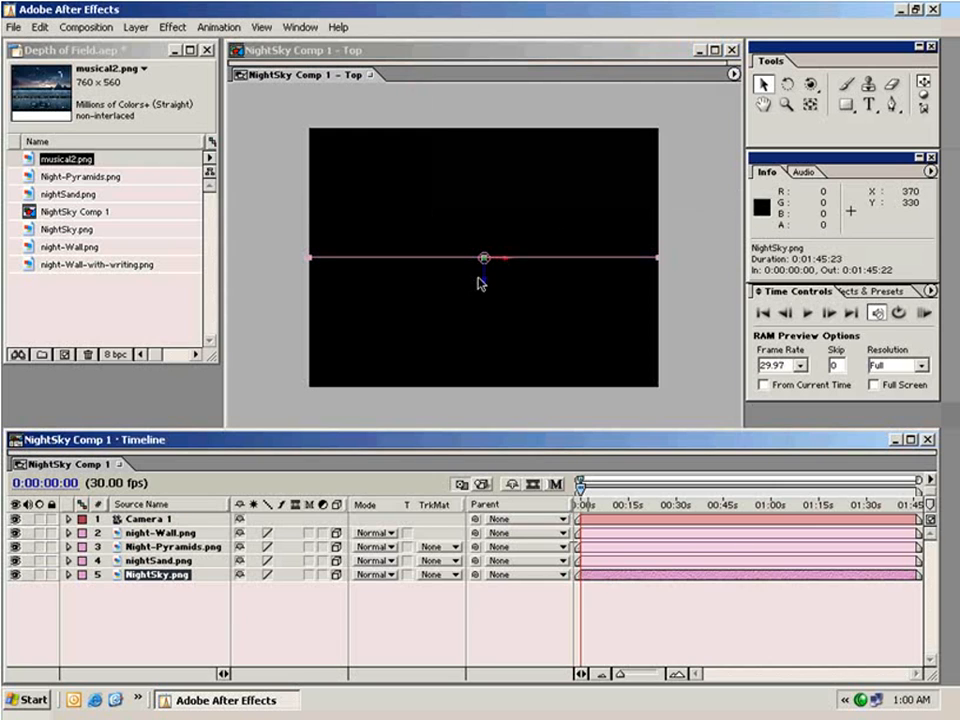
left_click(172, 558)
left_click(174, 547)
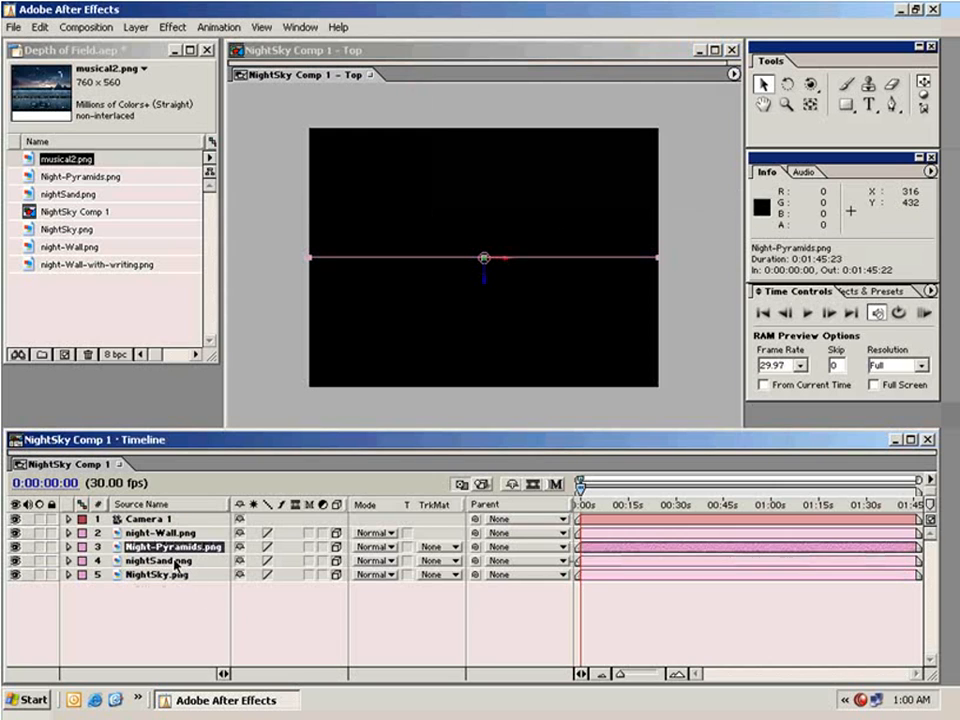
left_click(178, 575)
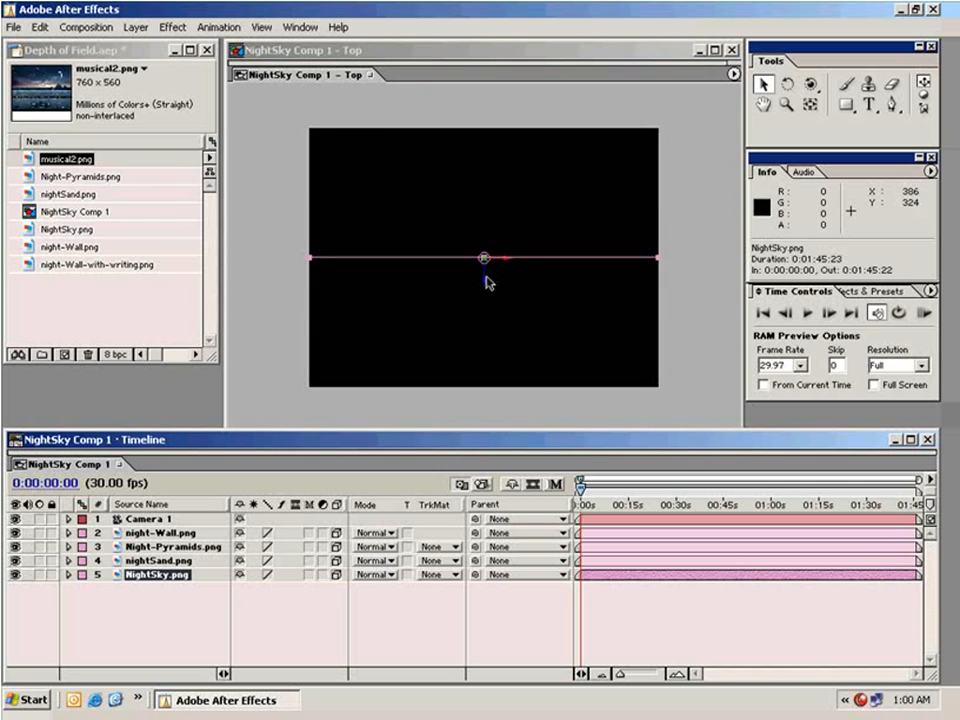
mouse_move(486, 282)
left_mouse_down()
mouse_move(488, 219)
mouse_move(486, 290)
left_mouse_up()
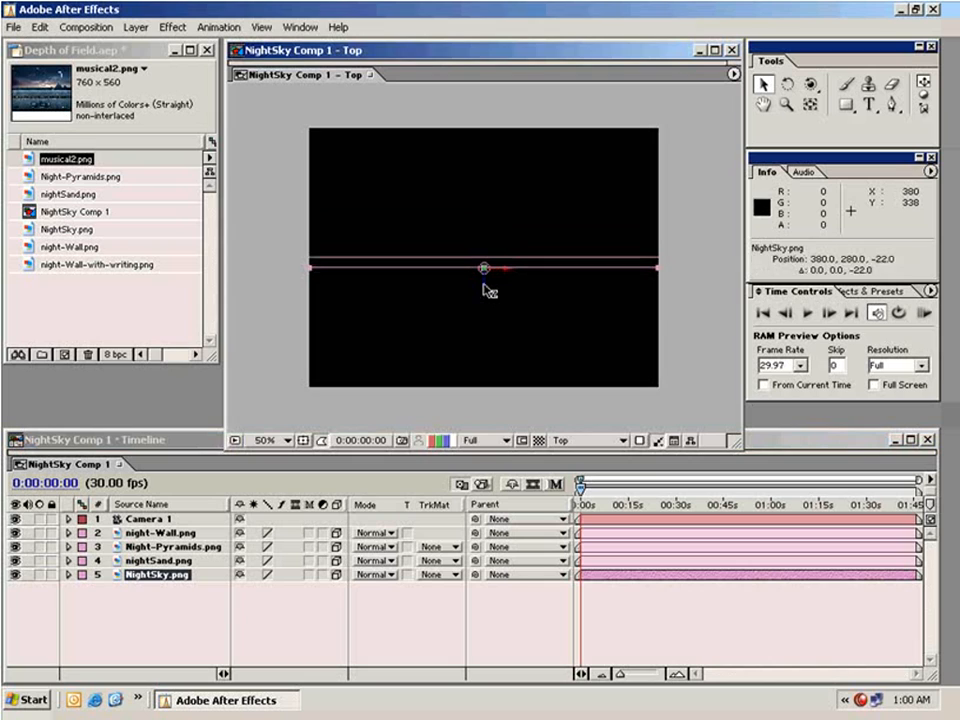
key("ctrl+z")
key("period")
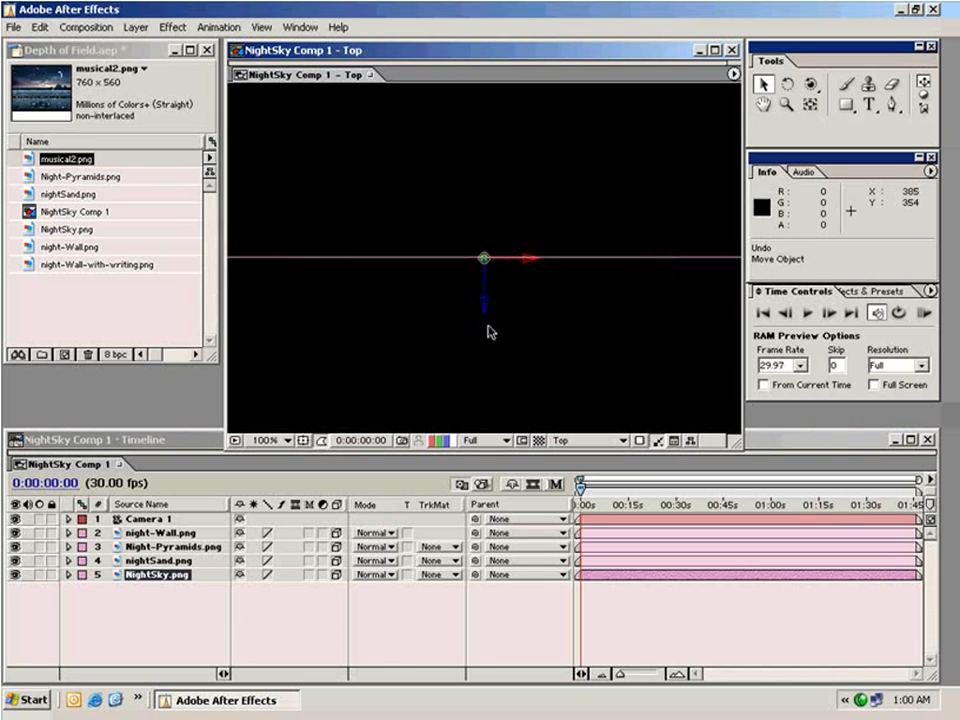
key("comma")
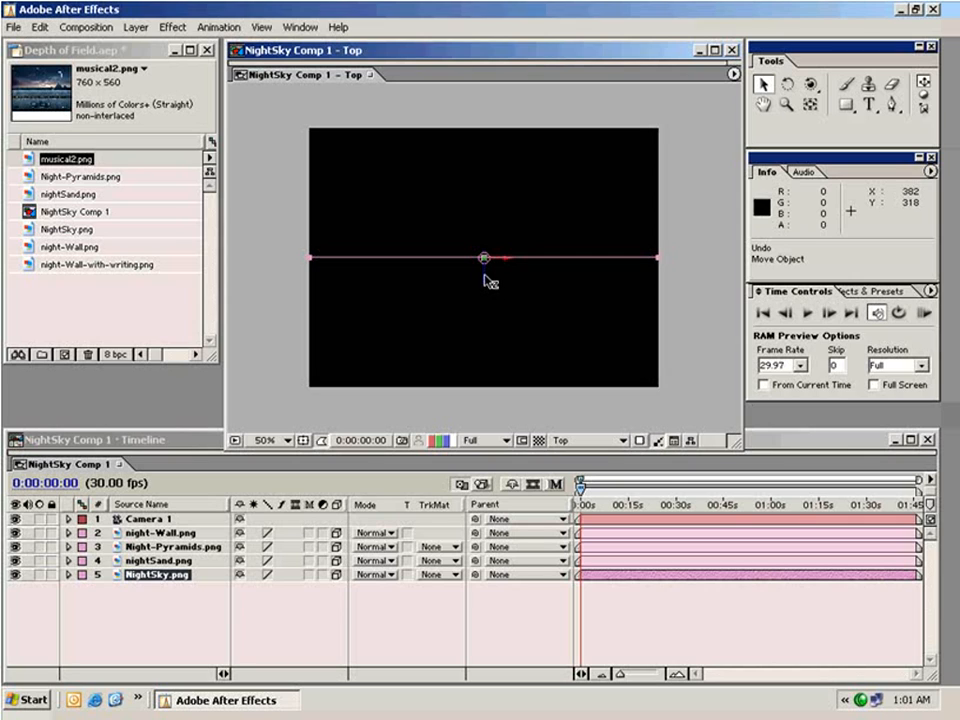
Step: Move the NightSky.png layer straight back in depth, away from the camera, to about Z 1078
left_click_drag(483, 273, 491, 199)
key("comma")
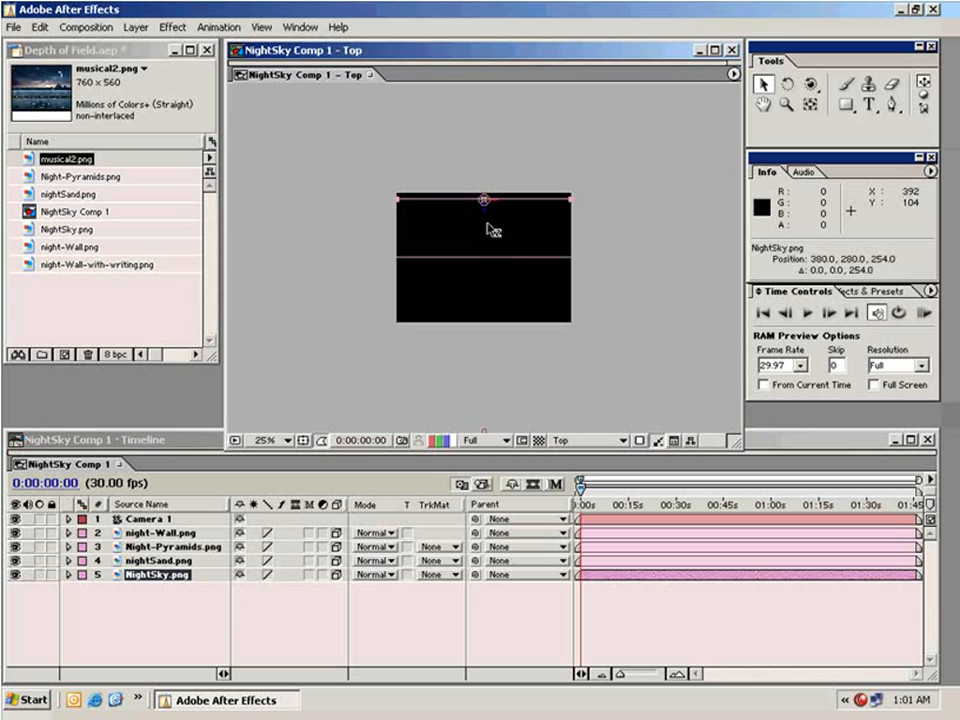
left_click_drag(501, 252, 505, 313)
key("comma")
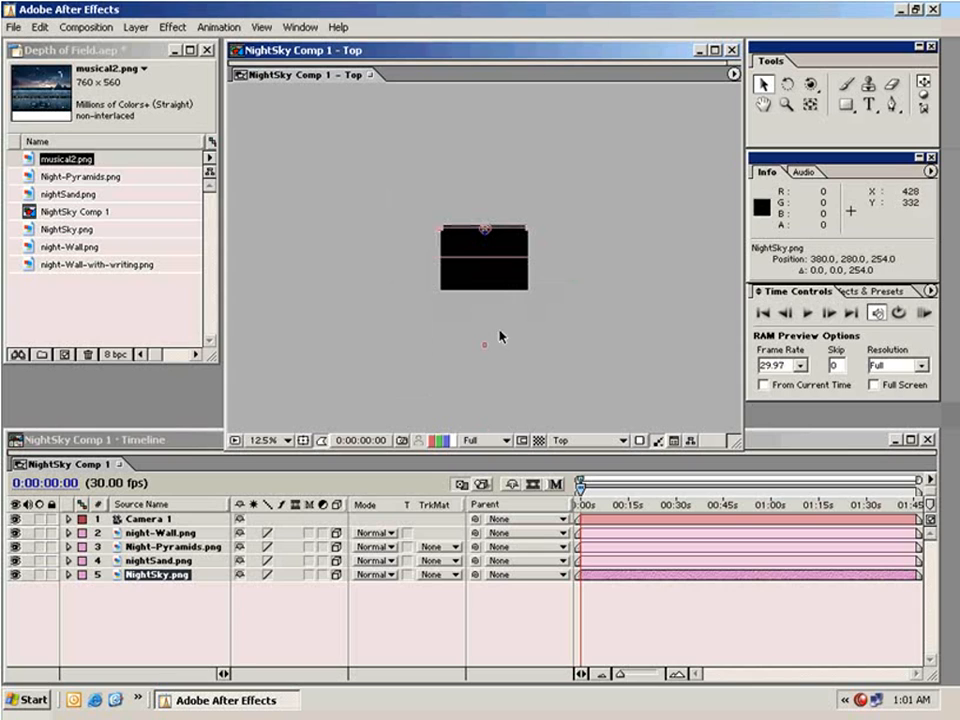
mouse_move(490, 234)
left_mouse_down()
mouse_move(486, 146)
mouse_move(503, 225)
left_mouse_up()
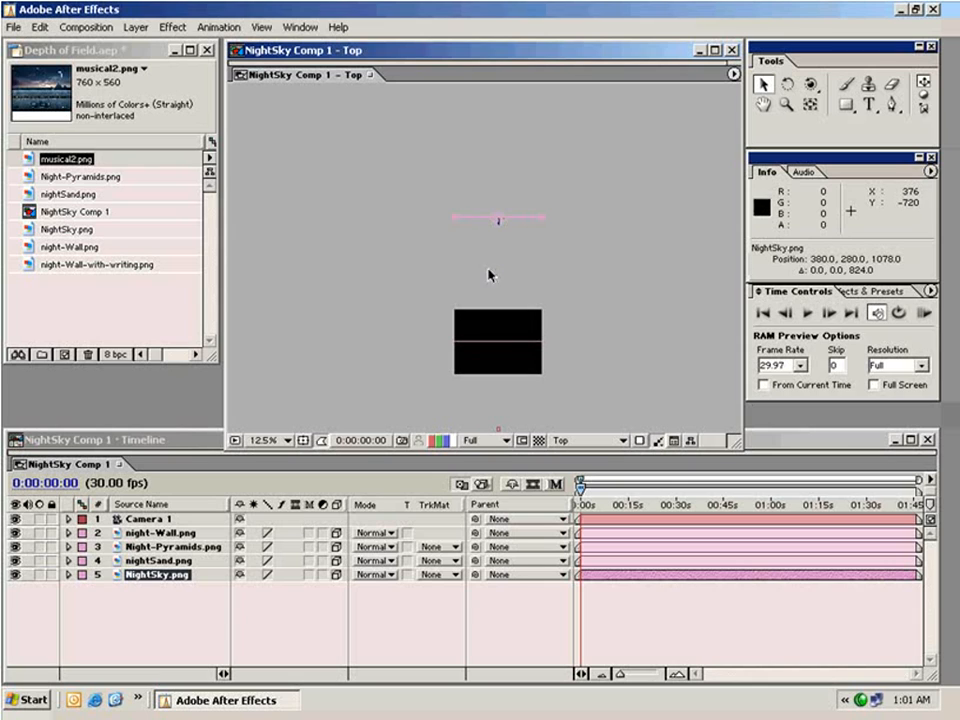
key("comma")
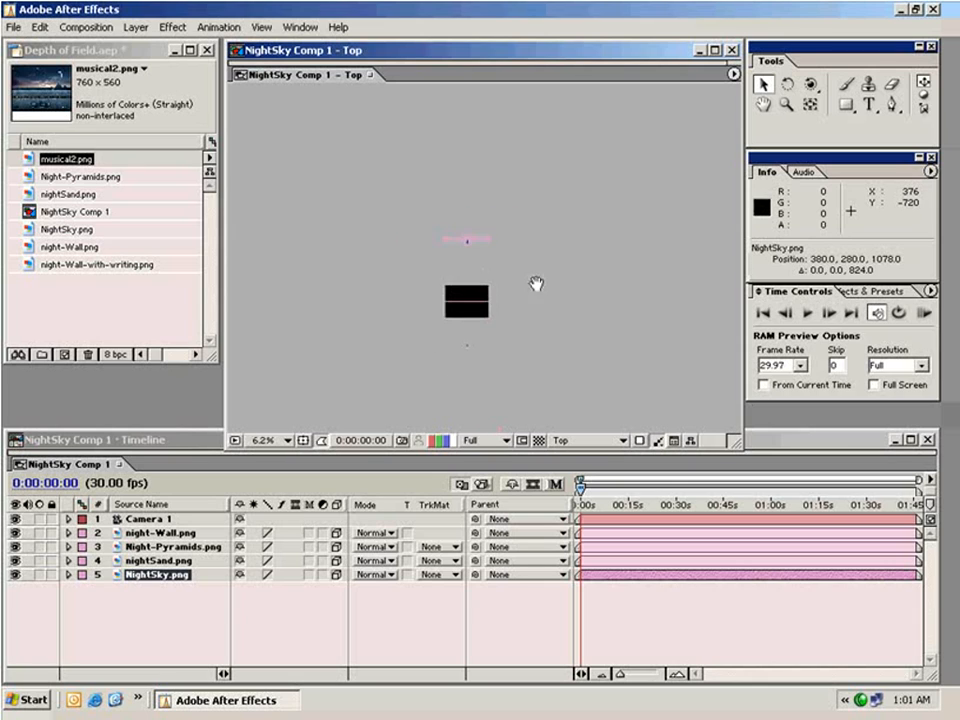
Step: Nudge the NightSky.png layer farther behind the other layers in large increments to Z 3318
left_click_drag(536, 284, 490, 294)
left_click(138, 610)
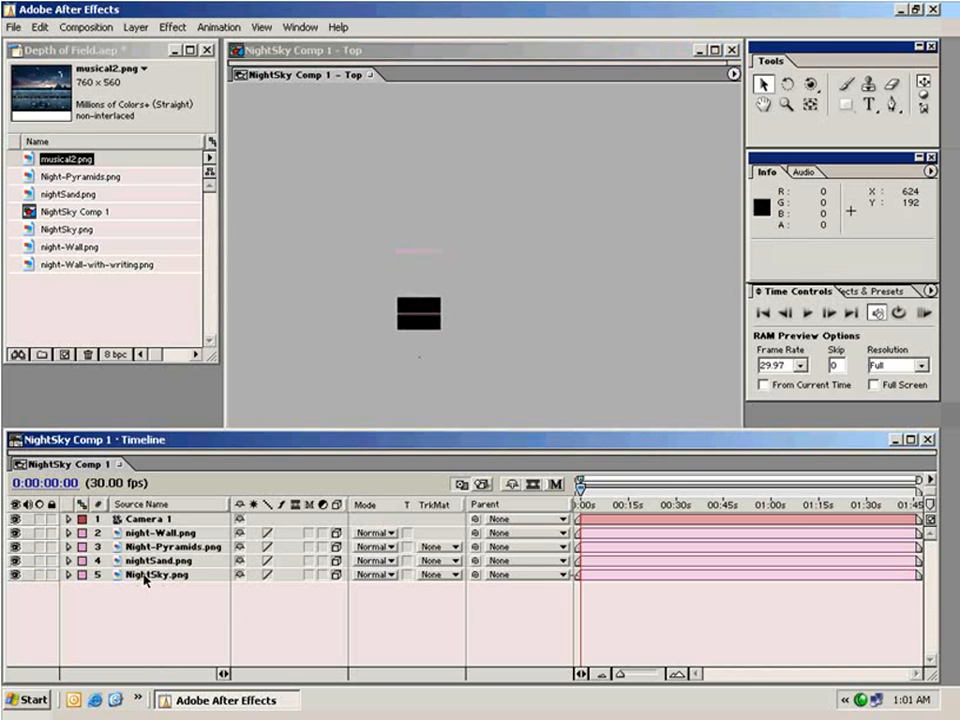
left_click(146, 576)
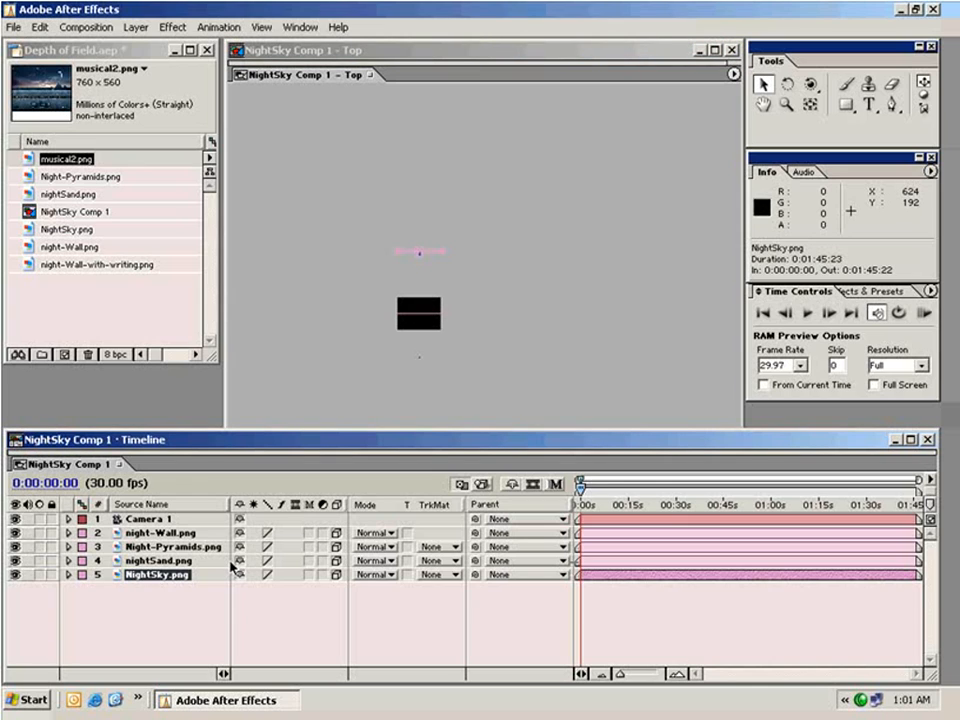
key("shift+Up")
key("shift+Up")
key("shift+Up")
key("shift+Up")
key("shift+Up")
key("shift+Up")
key("shift+Up")
key("shift+Up")
key("shift+Up")
key("shift+Up")
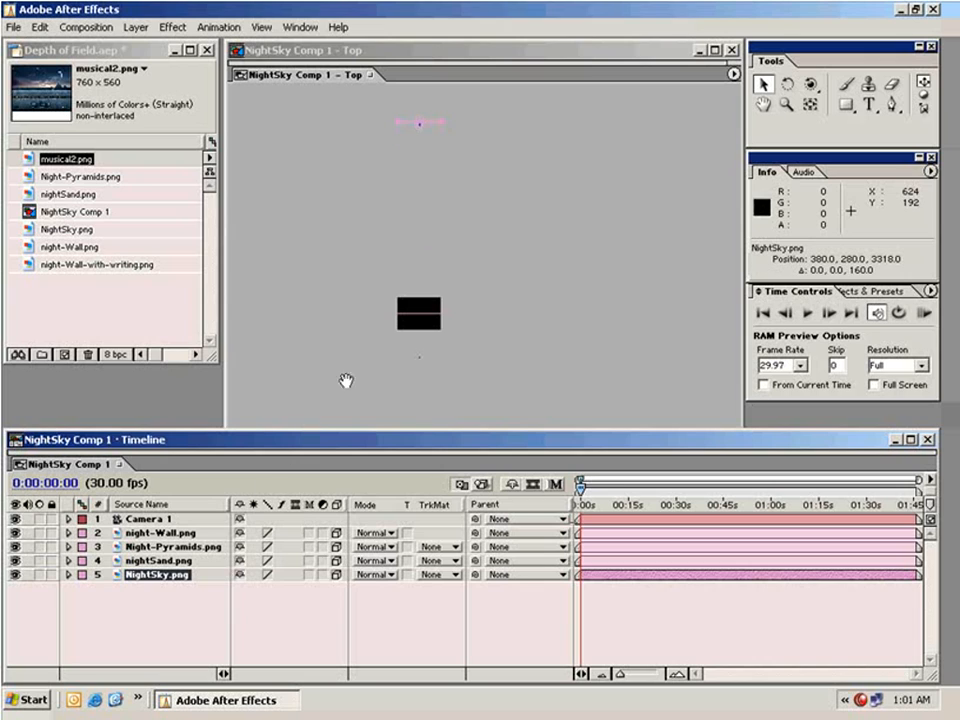
left_click_drag(471, 209, 523, 285)
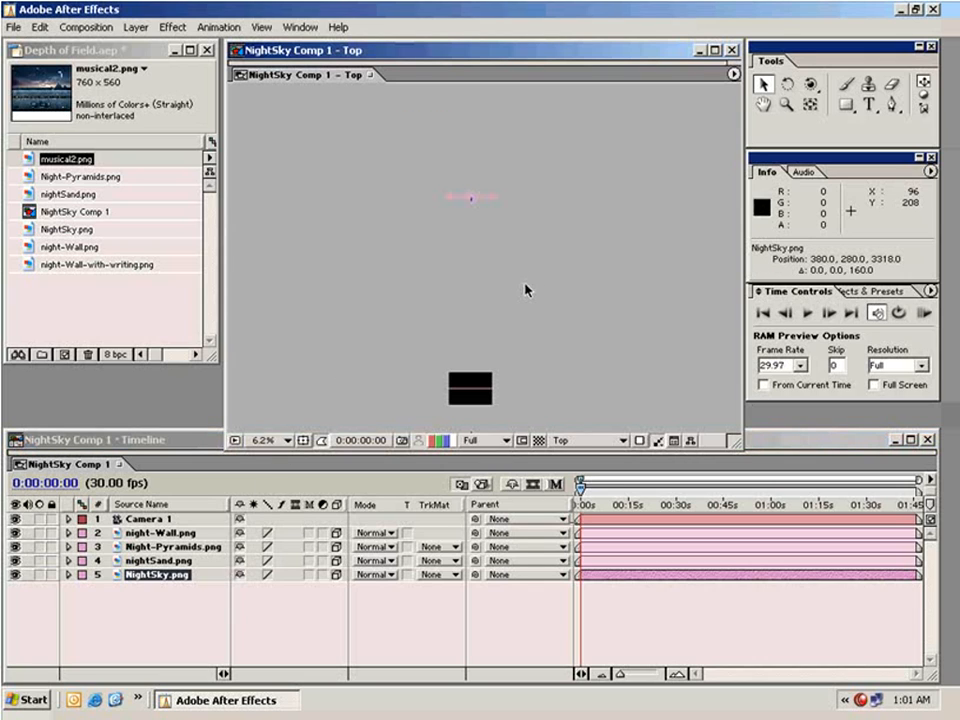
Step: Nudge the nightSand.png layer back in depth behind the wall and pyramids to Z 640
left_click(150, 621)
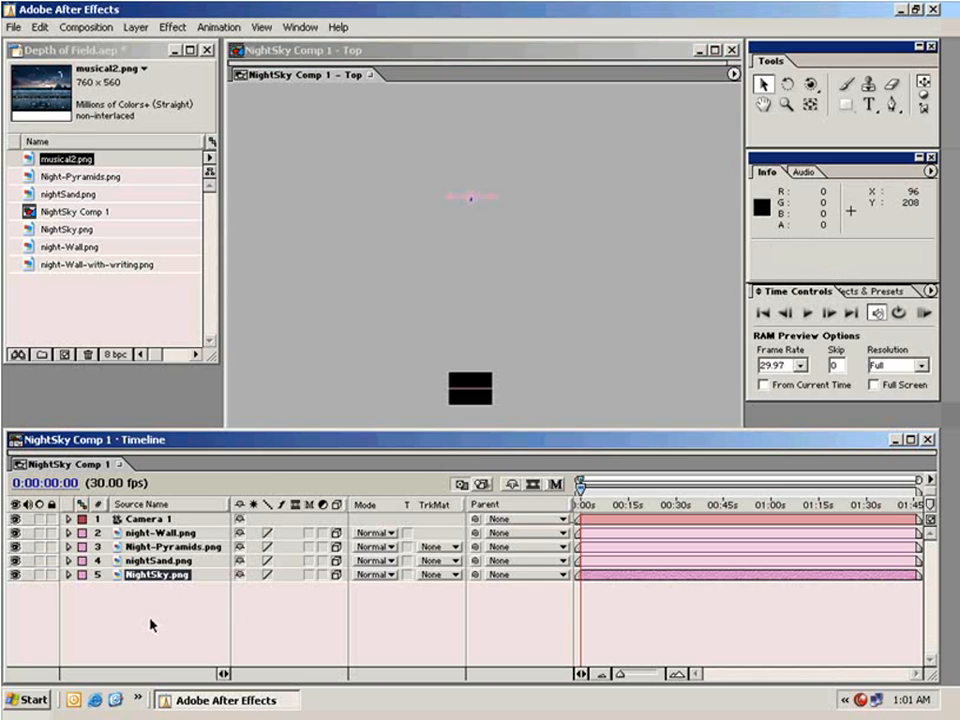
left_click(148, 561)
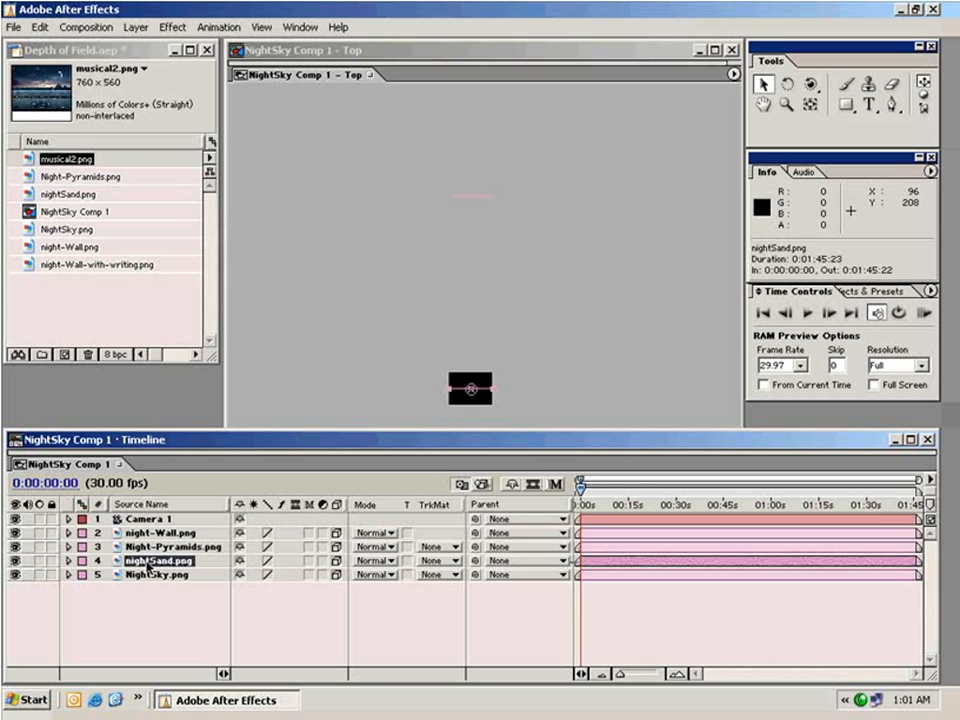
key("shift+Up")
key("shift+Up")
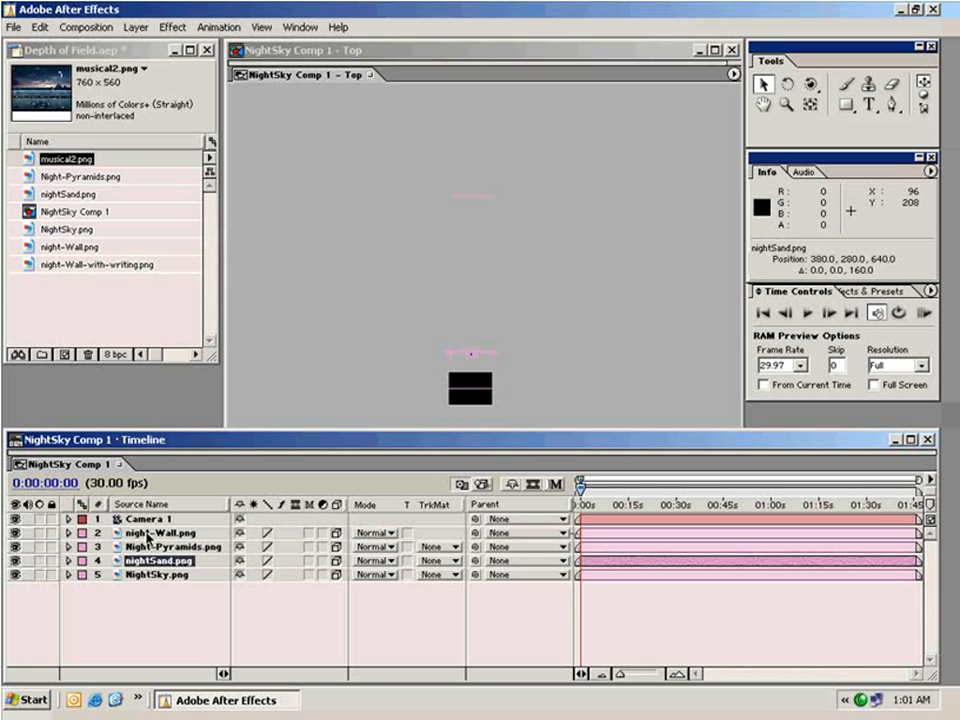
Step: Change the label colour of all four image layers, night-Wall.png through NightSky.png, to Yellow, and deselect them
left_click(148, 533)
left_click(145, 576, "shift")
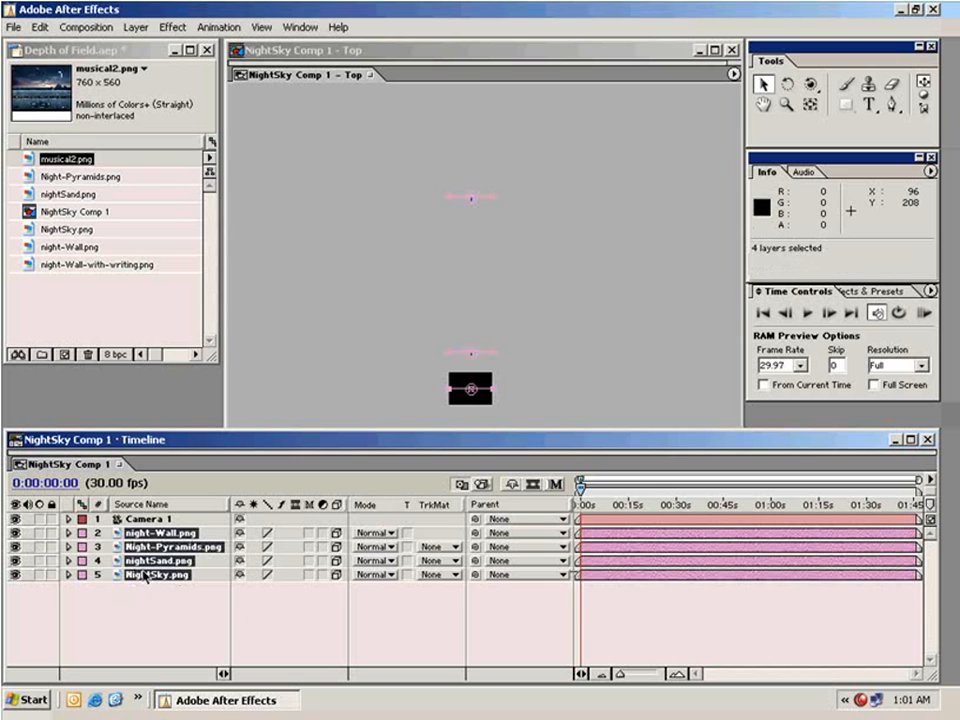
left_click(83, 533)
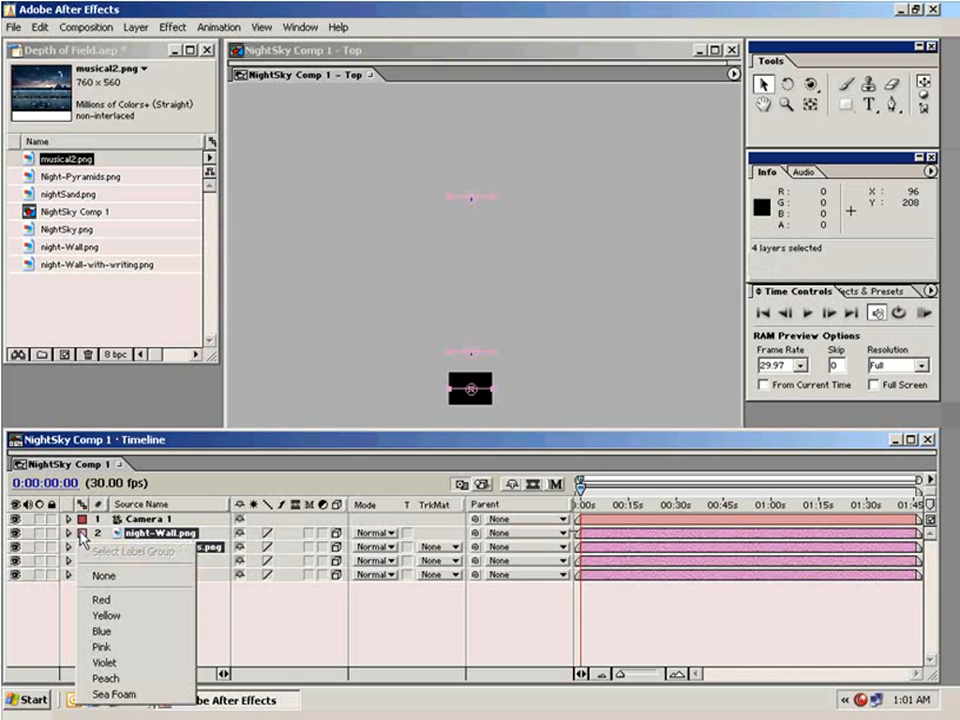
left_click(118, 616)
left_click(146, 628)
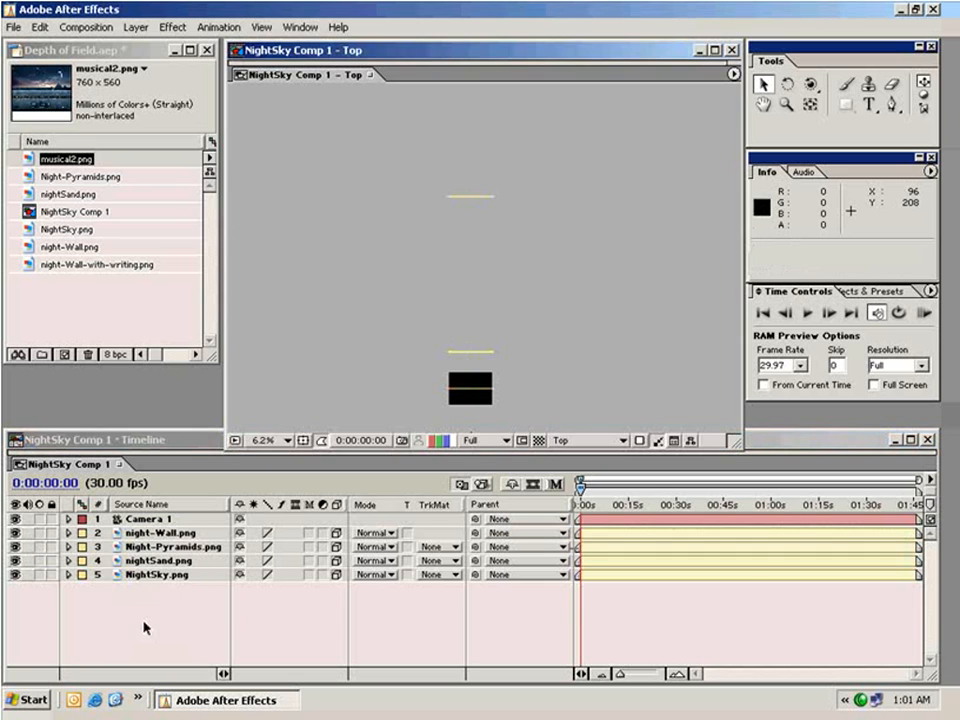
Step: Nudge Night-Pyramids.png back to Z 160 and nightSand.png back to Z 2560, closer to the sky layer
left_click(144, 548)
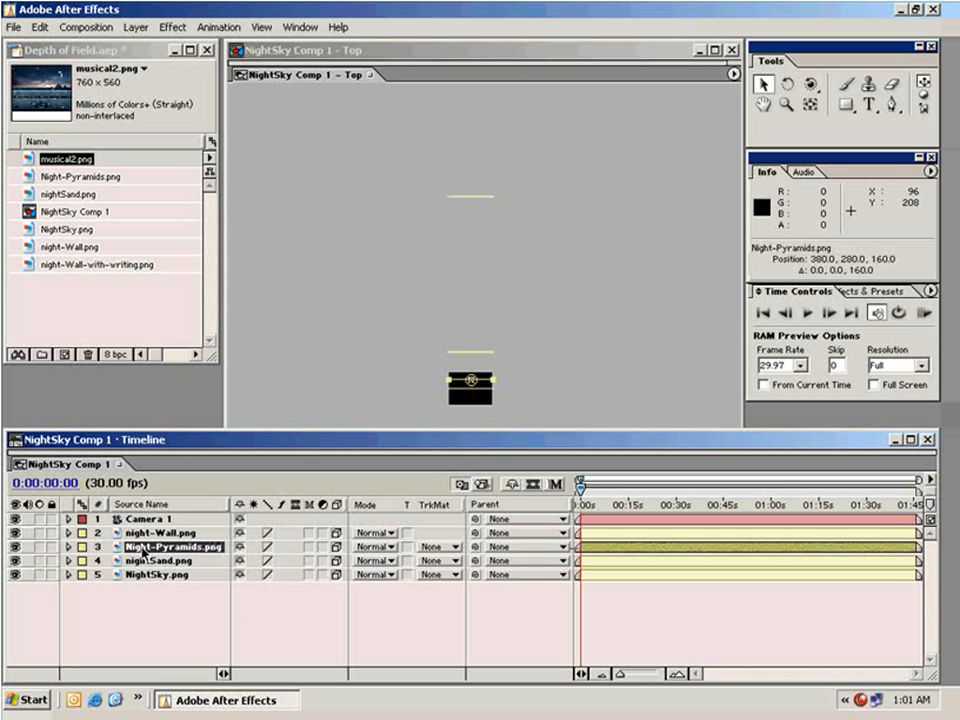
left_click(162, 565)
key("shift+Up")
key("shift+Up")
key("shift+Up")
key("shift+Up")
key("shift+Up")
key("shift+Up")
key("shift+Up")
key("shift+Up")
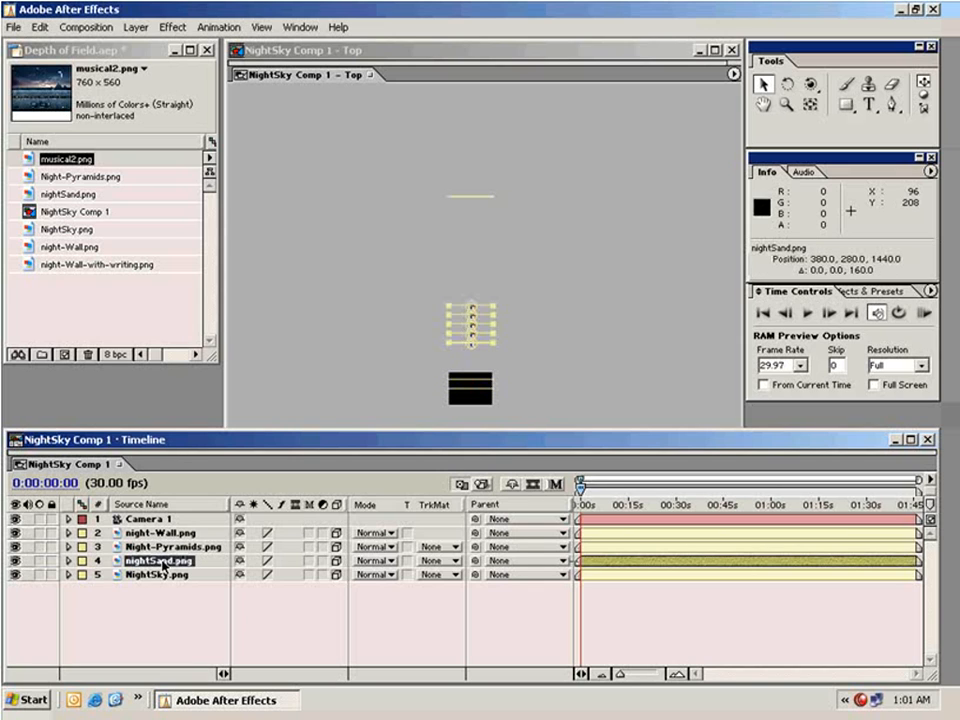
key("shift+Up")
key("shift+Up")
key("shift+Up")
key("shift+Up")
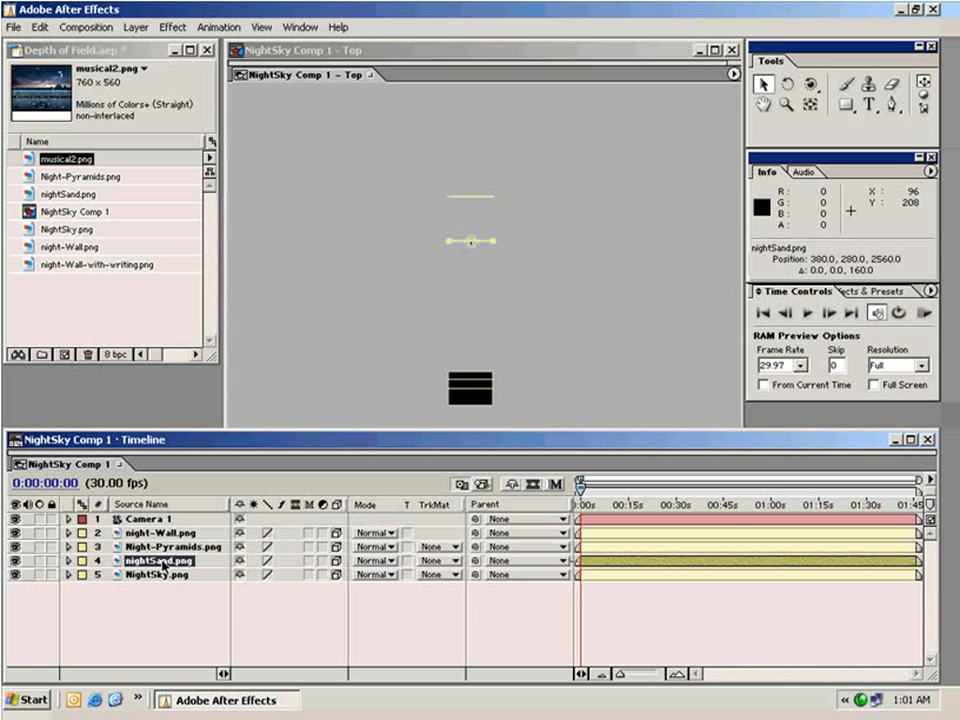
left_click(602, 400)
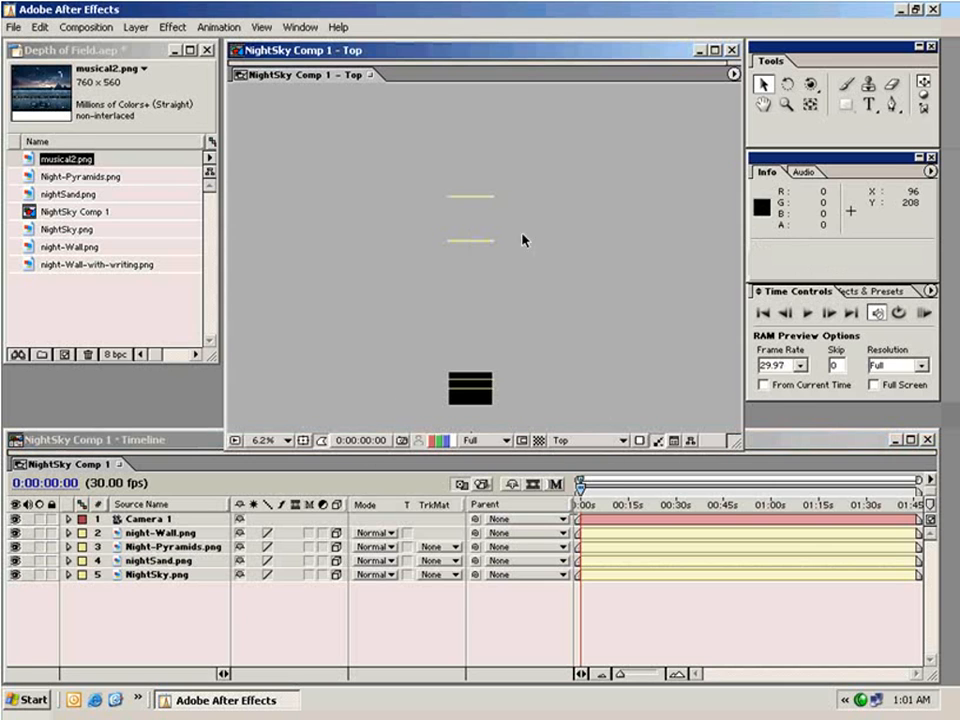
Step: Examine the Night-Pyramids.png and musical2.png footage for the pyramids' place in the scene, and close both previews
double_click(63, 178)
double_click(66, 159)
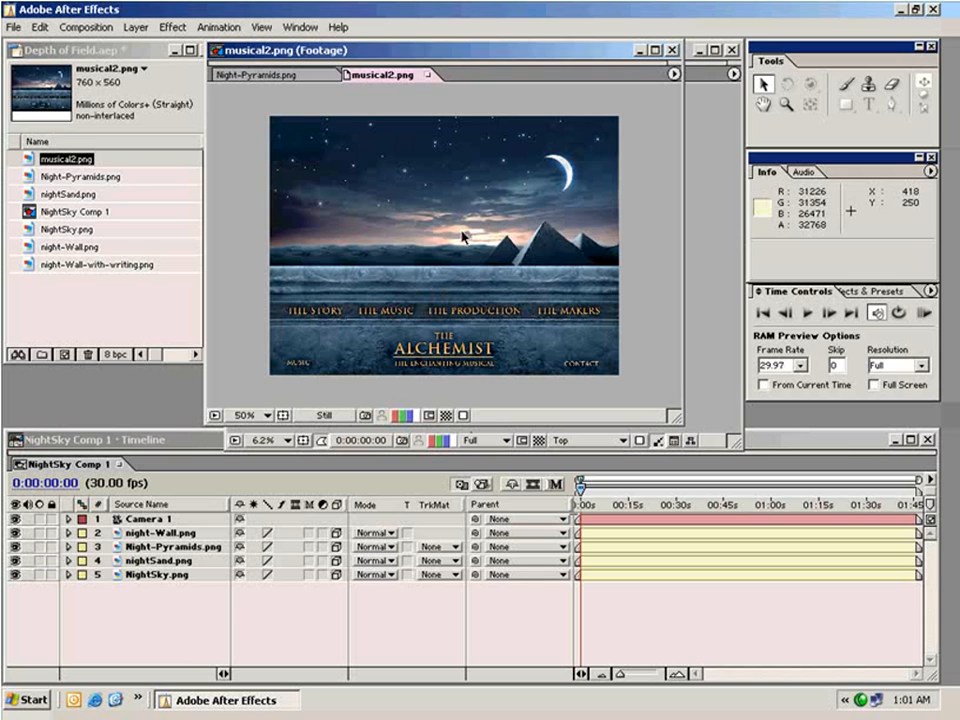
left_click(427, 75)
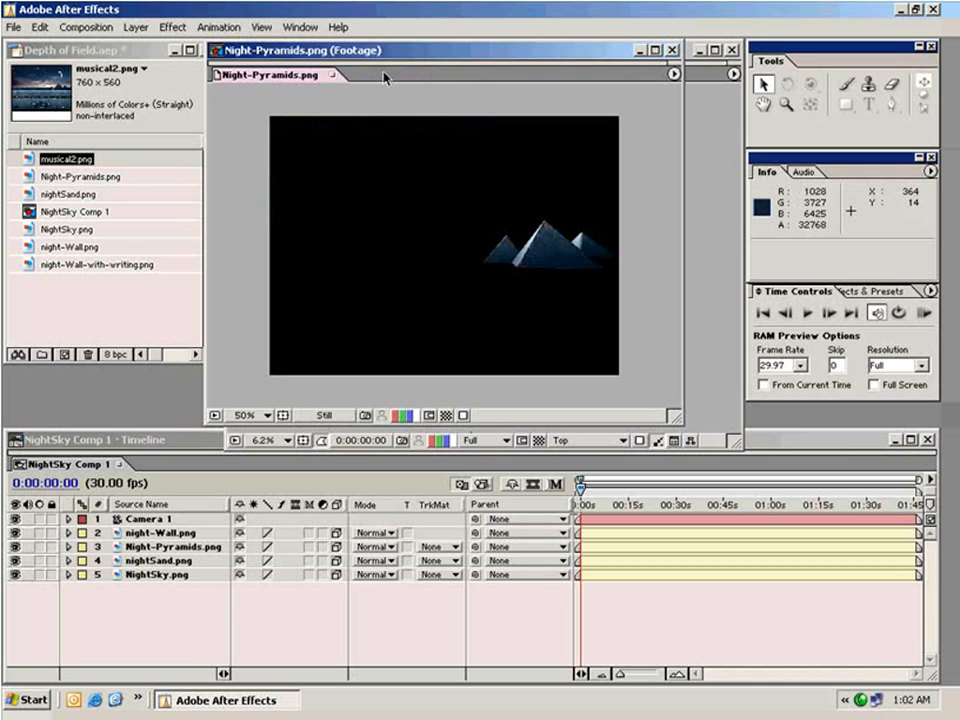
left_click(672, 50)
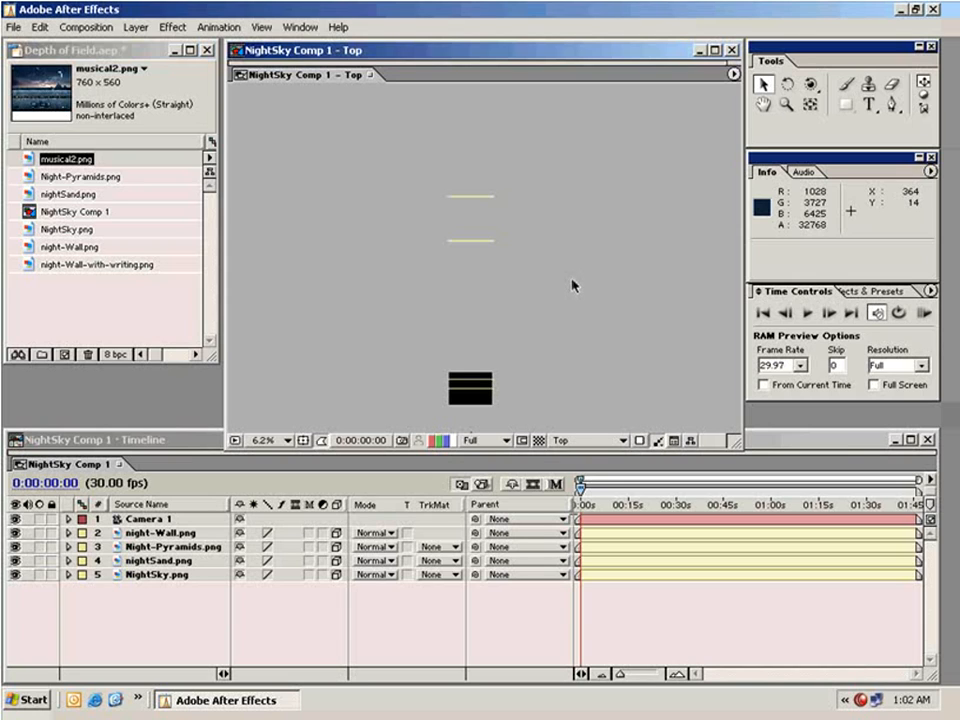
Step: Nudge the Night-Pyramids.png layer back to Z 1440, between the wall and the sand
left_click_drag(501, 383, 506, 360)
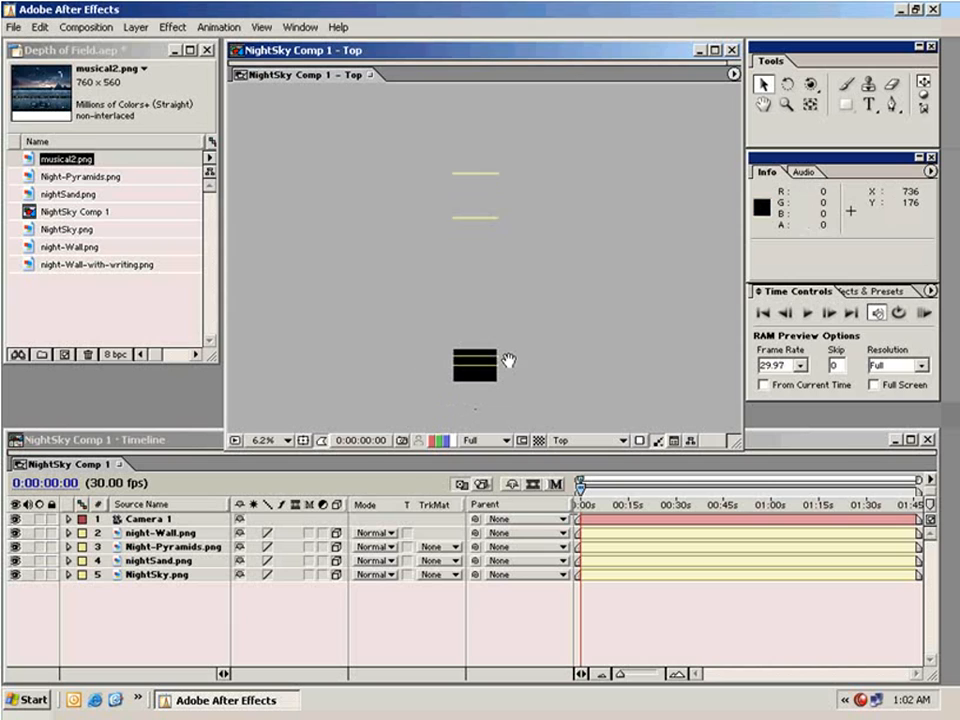
left_click(155, 548)
key("shift+Up")
key("shift+Up")
key("shift+Up")
key("shift+Up")
key("shift+Up")
key("shift+Up")
key("shift+Up")
key("shift+Up")
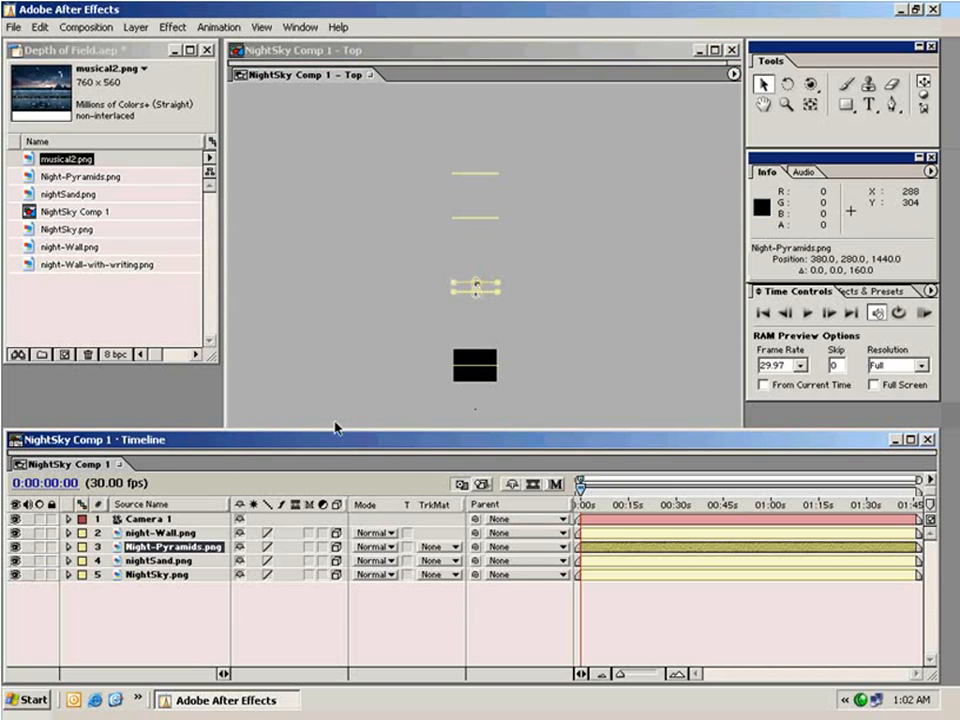
Step: Nudge the nightSand.png layer closer to the sky layer, to Z 2880
left_click(486, 218)
key("shift+Up")
key("shift+Up")
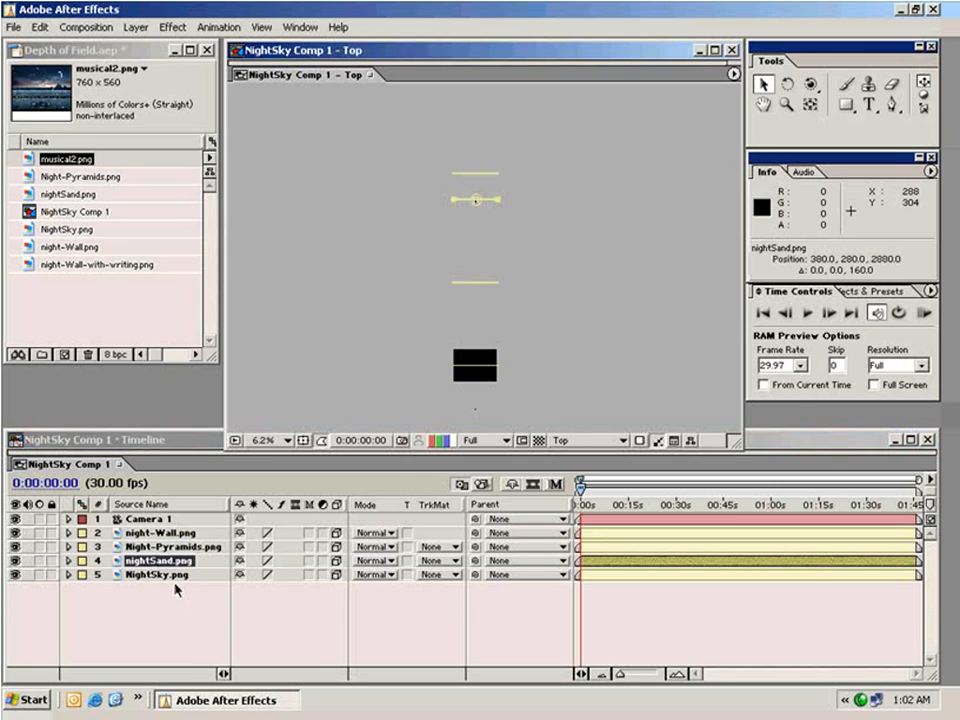
Step: Nudge the nightSand.png and NightSky.png layers together much farther back in depth, keeping the spacing between them
left_click(160, 575, "shift")
key("shift+Up")
key("shift+Up")
key("shift+Up")
key("shift+Up")
key("shift+Up")
key("shift+Up")
key("shift+Up")
key("shift+Up")
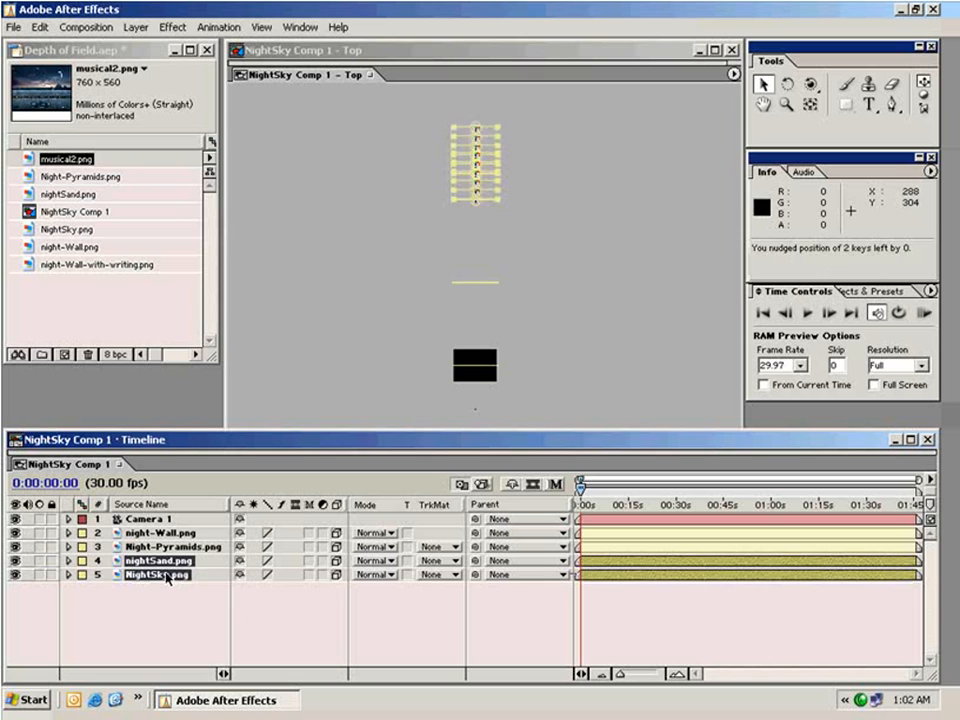
left_click_drag(518, 222, 516, 264)
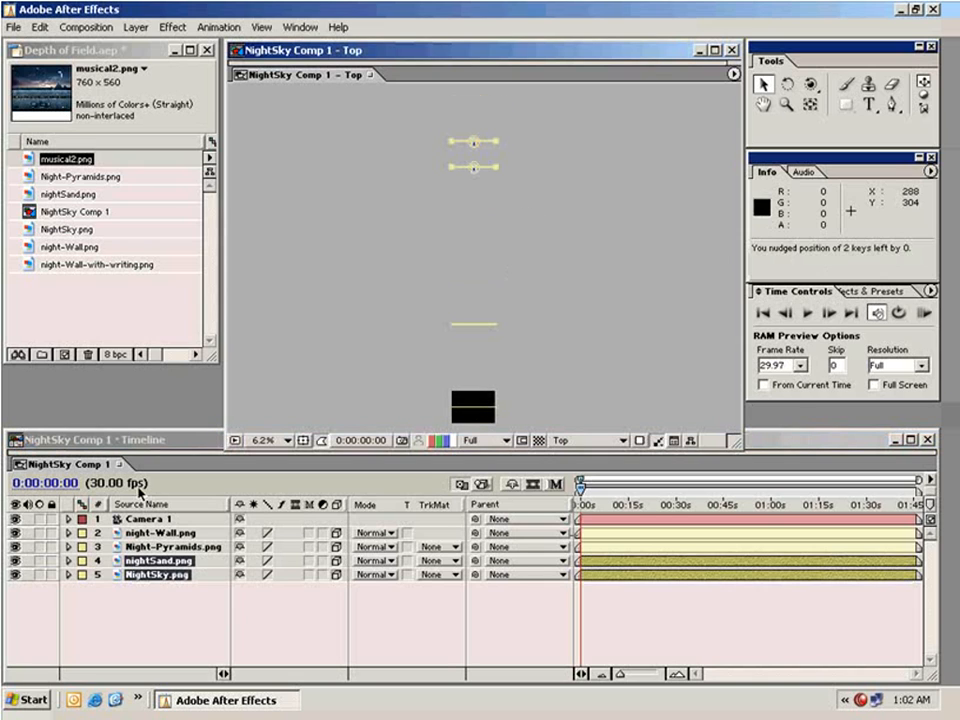
key("shift+Up")
key("shift+Up")
key("shift+Up")
key("shift+Up")
key("shift+Up")
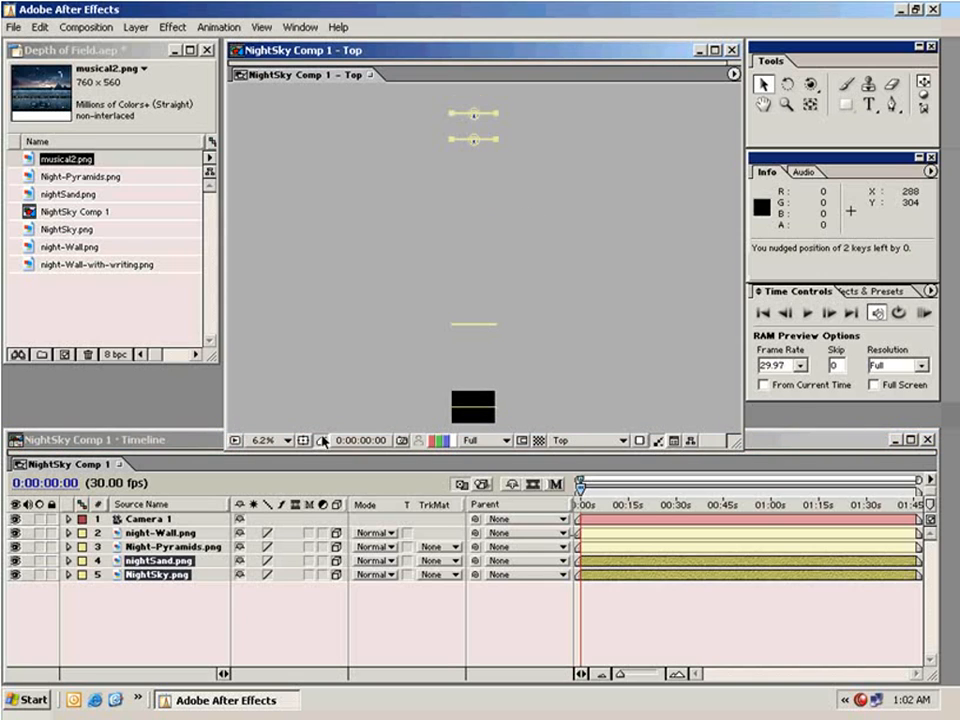
Step: Nudge only the Night-Pyramids.png layer farther back, roughly midway between the wall and the sky, to Z 2400
left_click(155, 561)
left_click(158, 548)
key("shift+Up")
key("shift+Up")
key("shift+Up")
key("shift+Up")
key("shift+Up")
key("shift+Up")
key("shift+Up")
key("shift+Up")
key("shift+Up")
key("shift+Up")
key("shift+Up")
key("shift+Up")
key("shift+Up")
key("shift+Up")
key("shift+Up")
key("shift+Up")
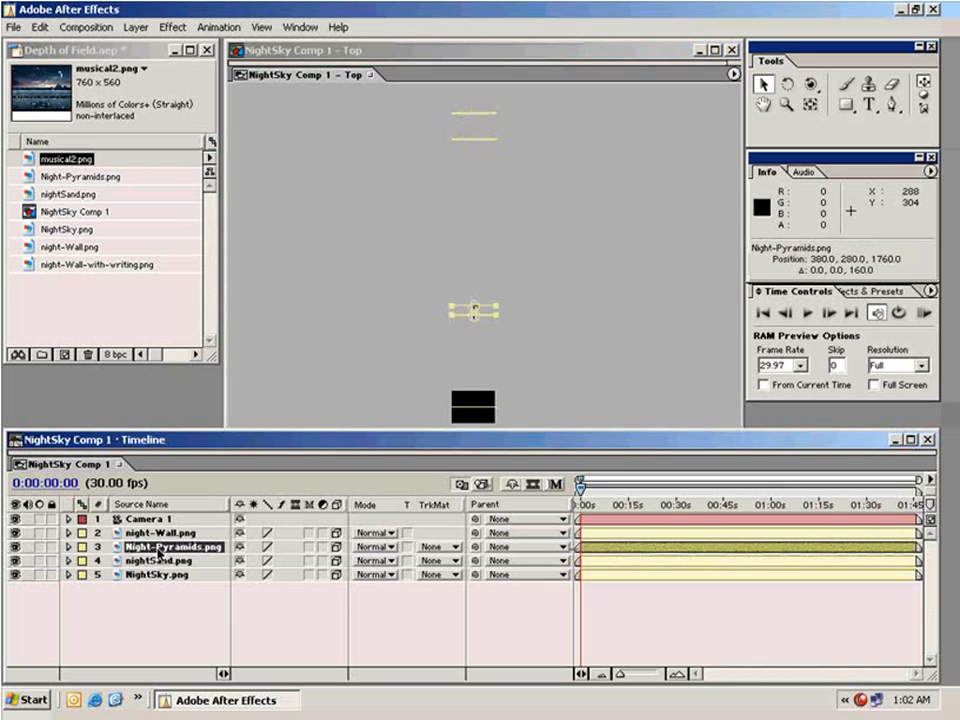
key("shift+Up")
key("shift+Up")
key("shift+Up")
key("shift+Up")
key("shift+Up")
key("shift+Up")
key("shift+Up")
key("shift+Up")
key("shift+Up")
key("shift+Up")
key("shift+Up")
key("shift+Up")
key("shift+Up")
key("shift+Up")
key("shift+Up")
key("shift+Up")
key("shift+Up")
key("shift+Up")
key("shift+Up")
key("shift+Up")
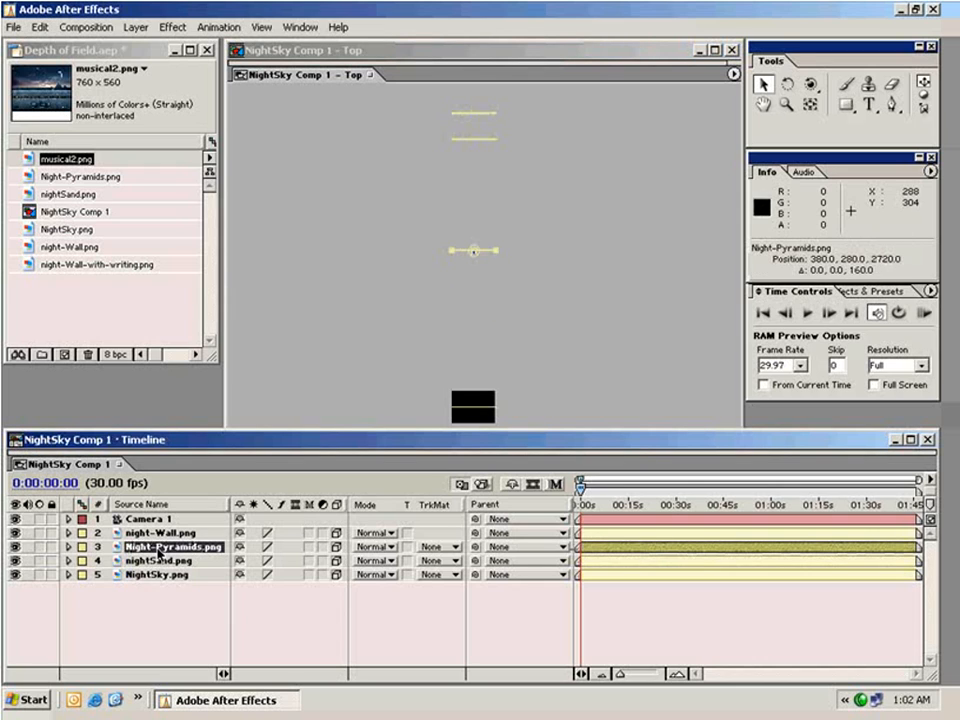
key("shift+Down")
key("shift+Down")
left_click(625, 337)
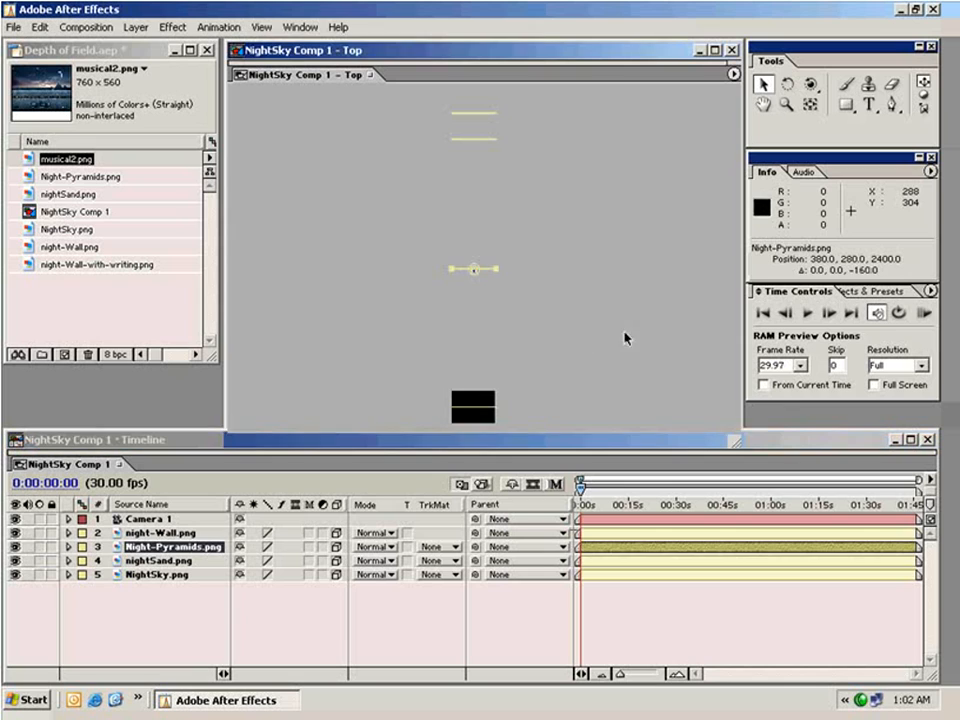
Step: Show the composition through the Active Camera at 50% magnification with the whole frame in sight
left_click(585, 440)
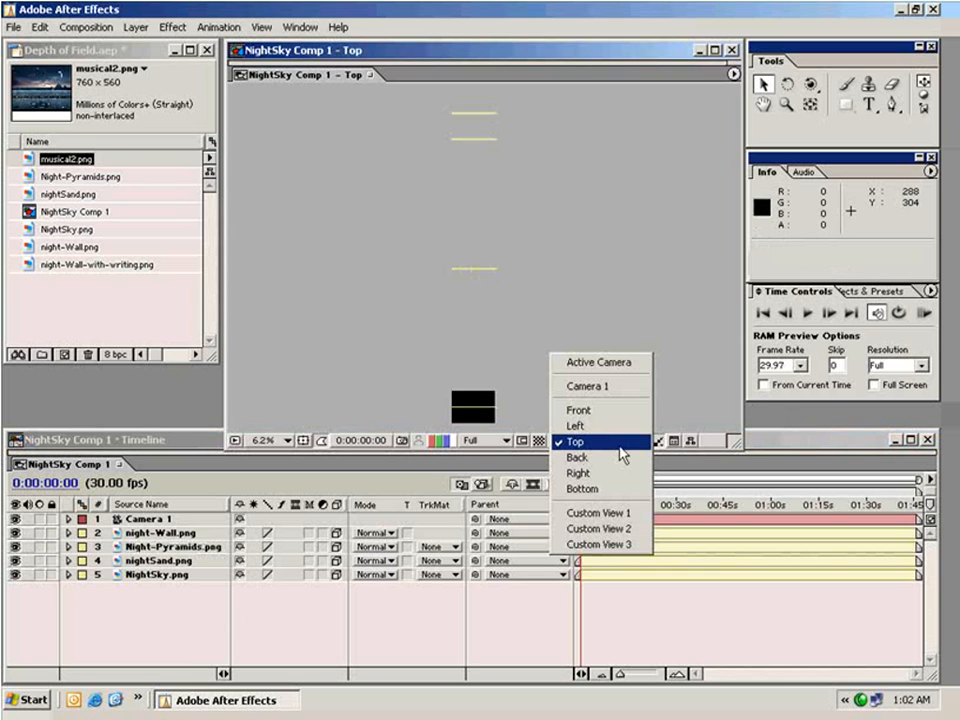
left_click(600, 362)
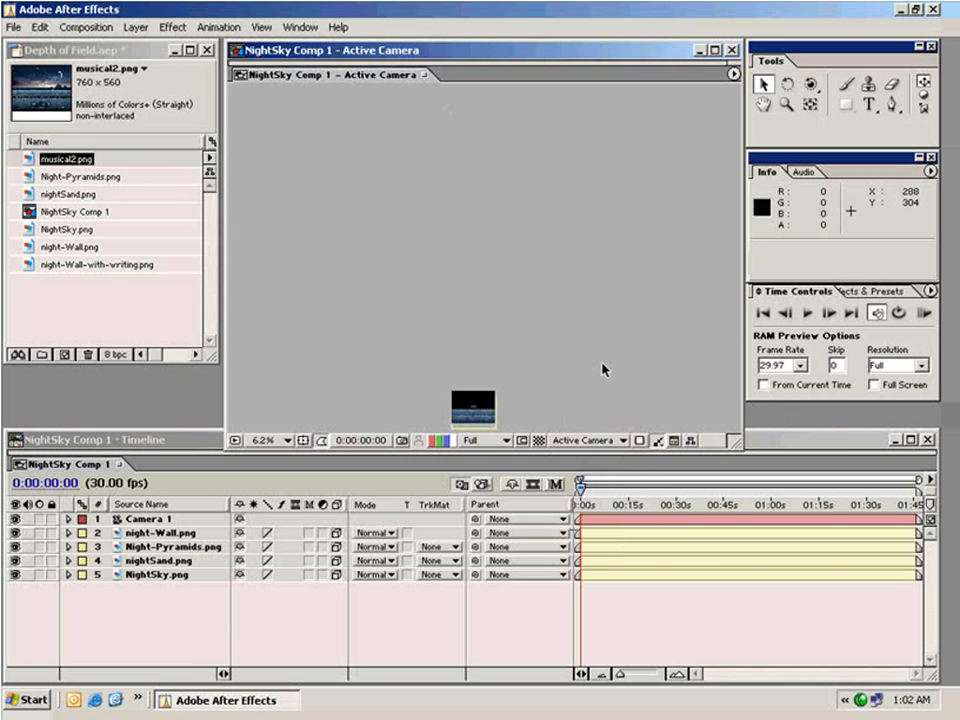
left_click_drag(494, 364, 516, 214)
scroll(504, 270, "up", 2)
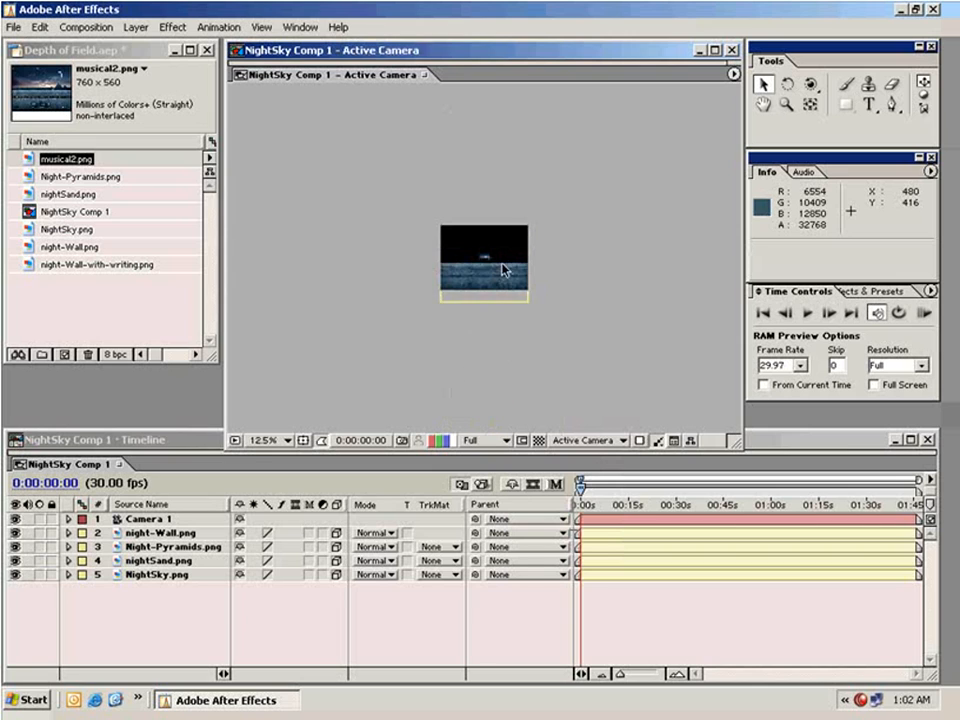
scroll(503, 283, "up", 1)
left_click(264, 440)
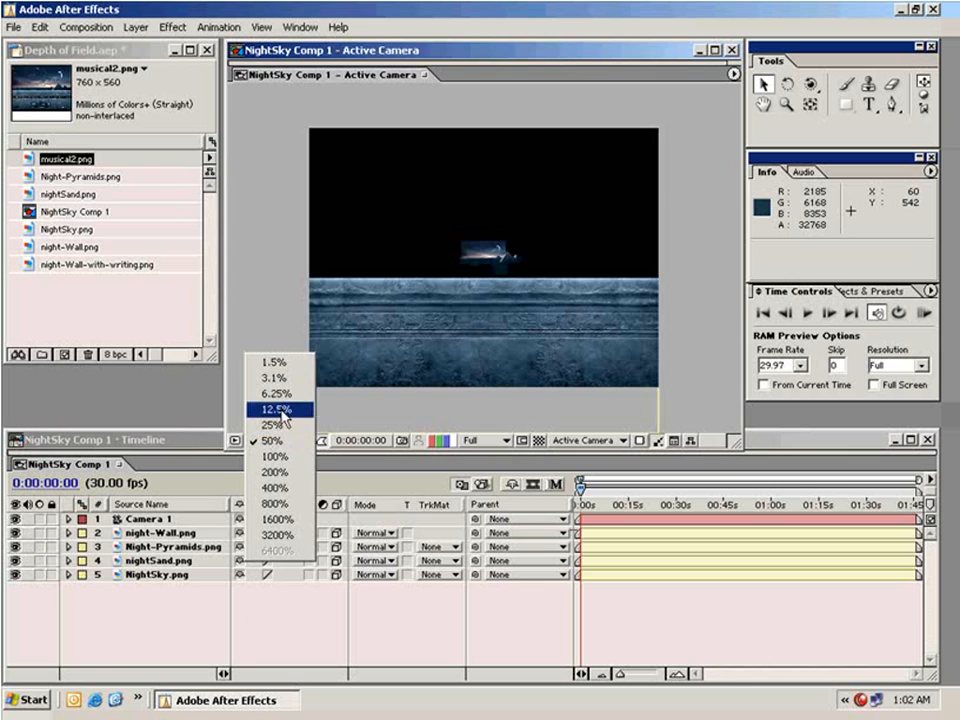
left_click(272, 424)
left_click(264, 440)
left_click(272, 456)
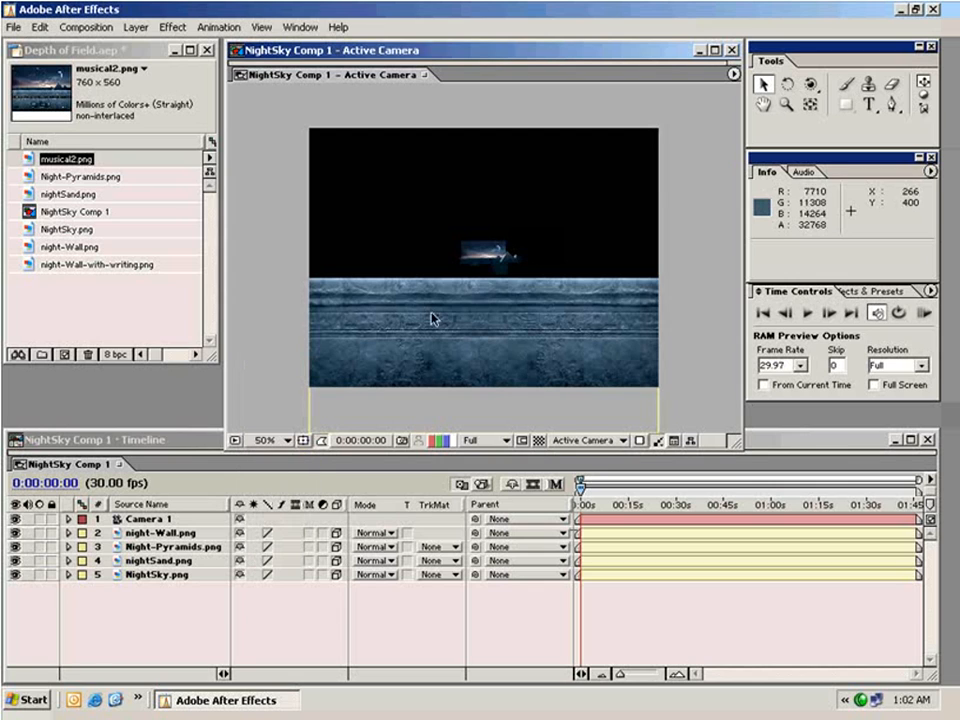
left_click_drag(585, 296, 568, 264)
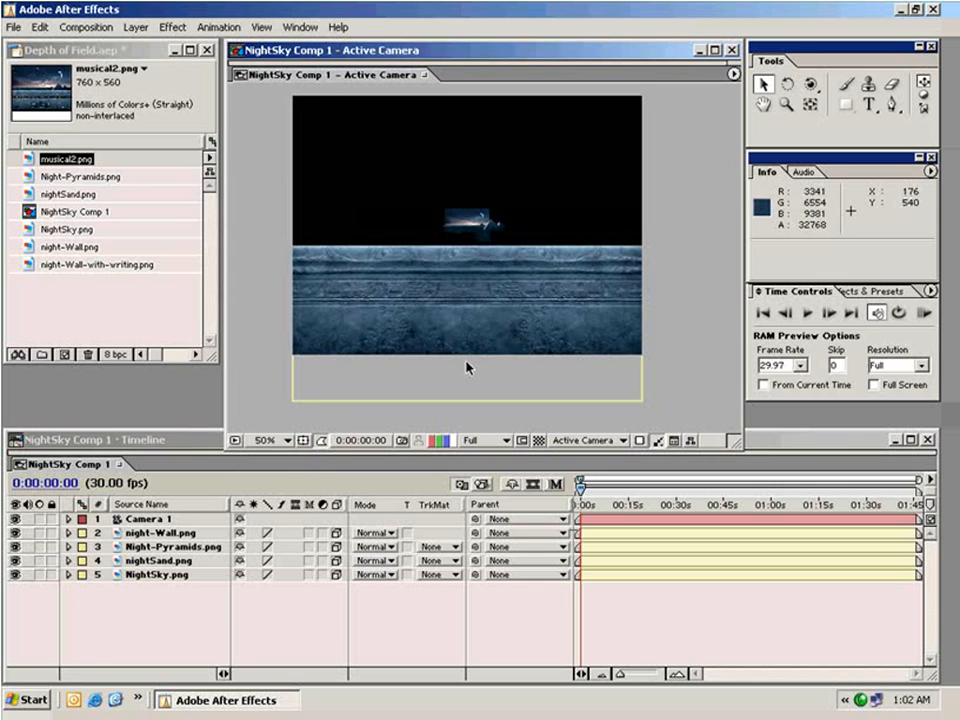
Step: Examine up close how small the sky, sand and pyramids layers look behind the wall, returning to 50% magnification
key("period")
key("period")
left_click_drag(536, 225, 582, 336)
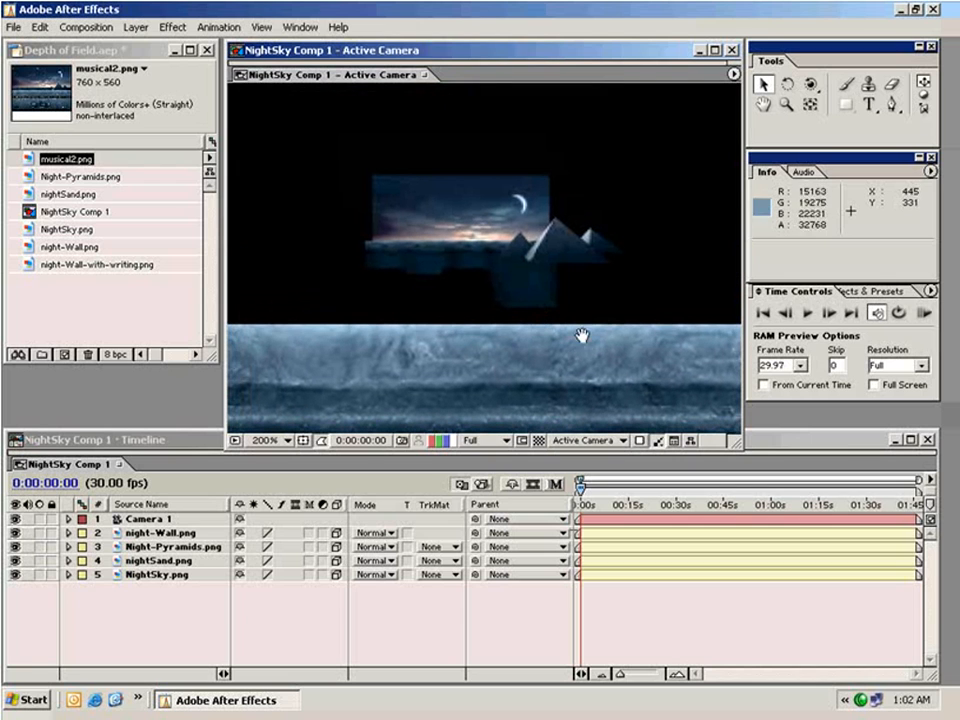
key("period")
key("comma")
key("comma")
key("comma")
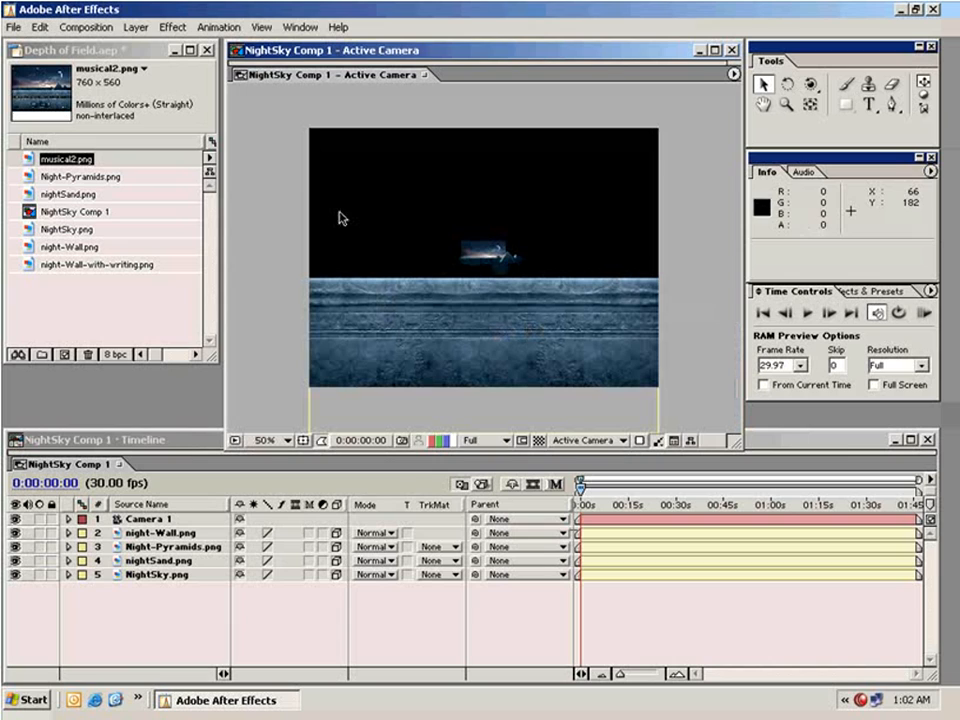
Step: Enlarge NightSky.png to about 788% and nightSand.png to about 728% so that each fills the camera frame
left_click(118, 654)
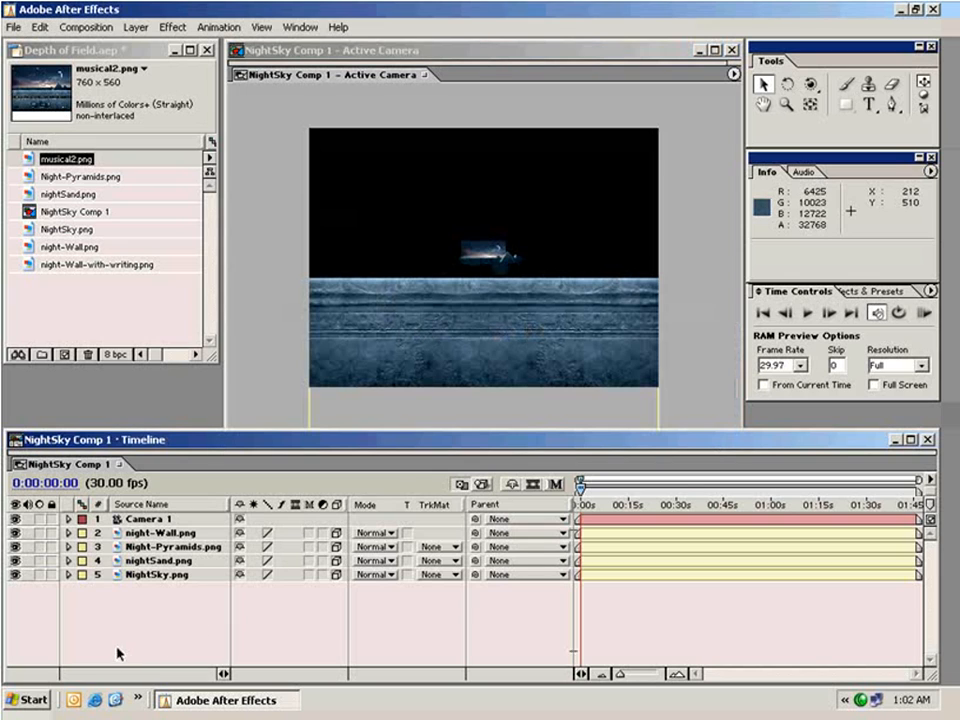
left_click(154, 575)
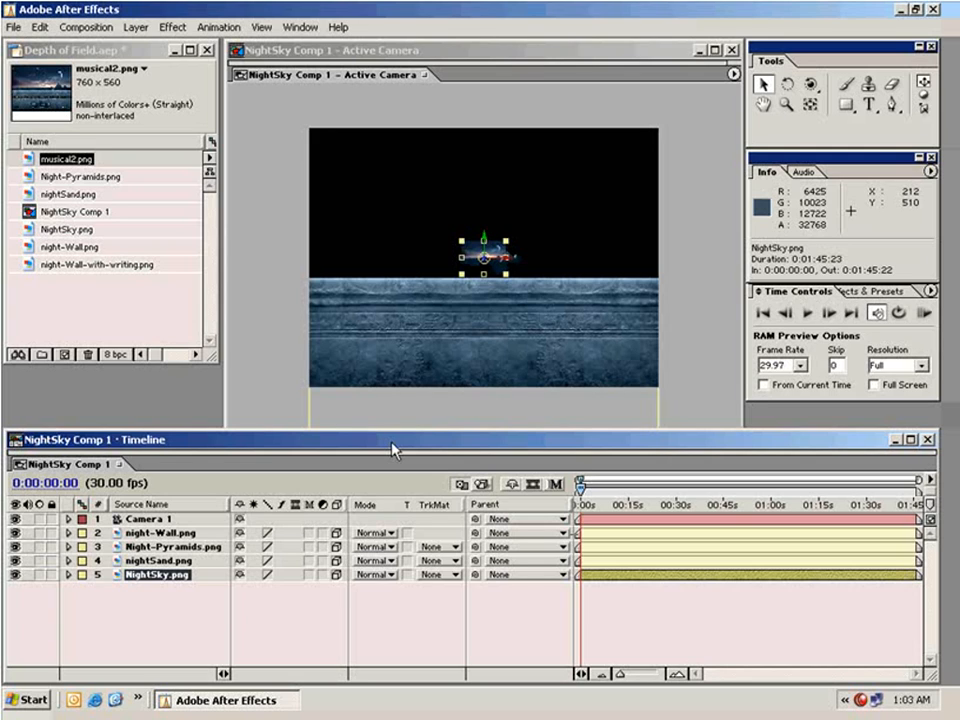
left_click_drag(506, 274, 658, 393)
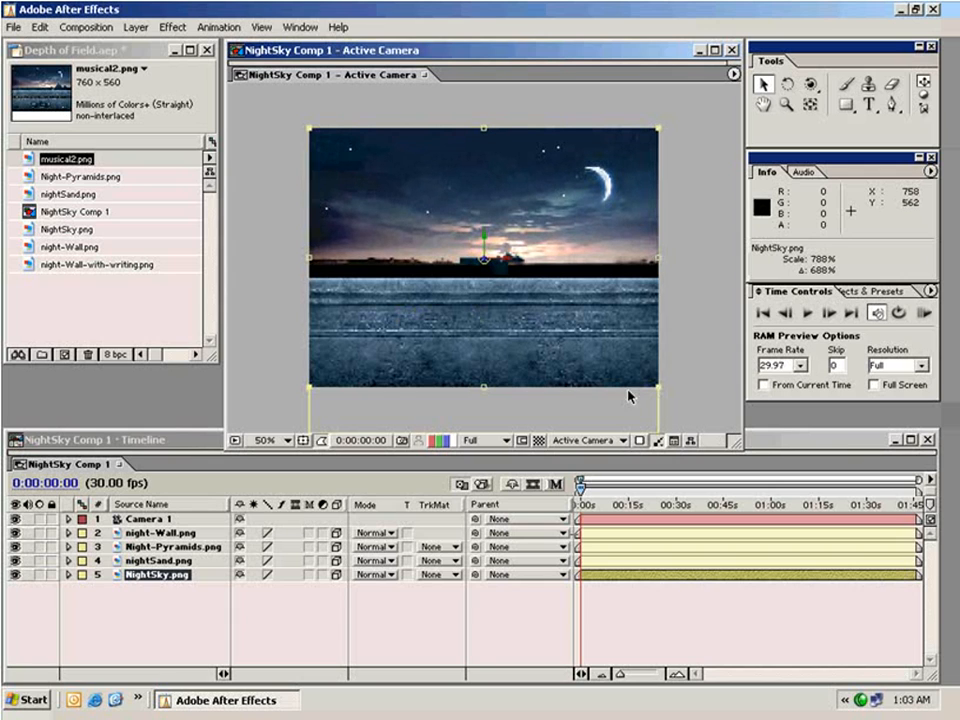
left_click(152, 561)
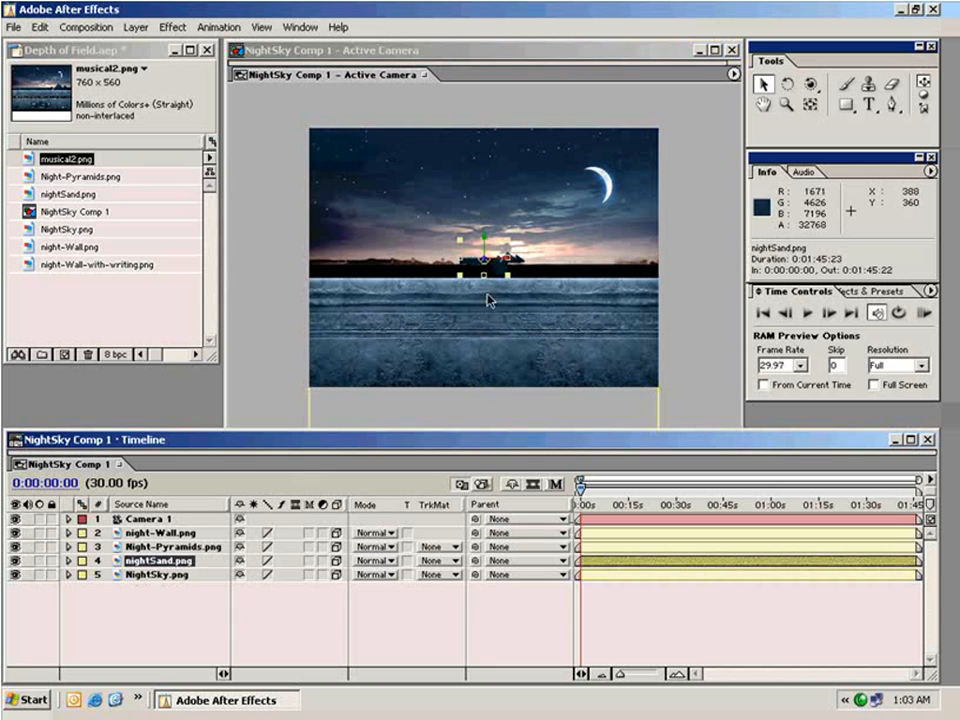
left_click_drag(508, 278, 645, 394)
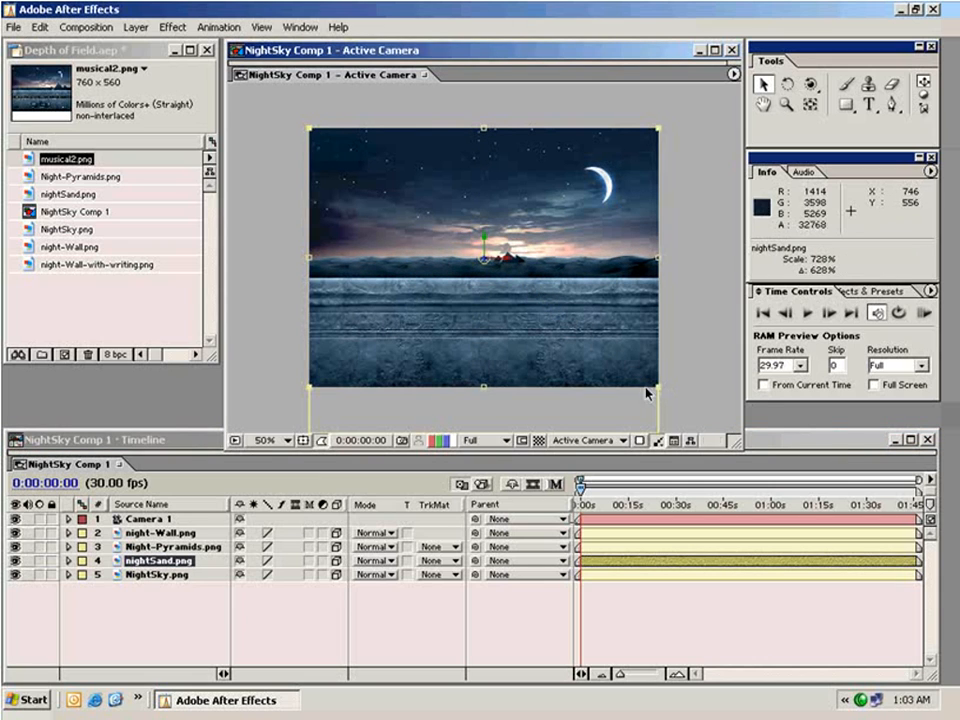
Step: Enlarge the Night-Pyramids.png layer to about 424% so it fills the camera frame, leaving no layer selected
left_click(194, 548)
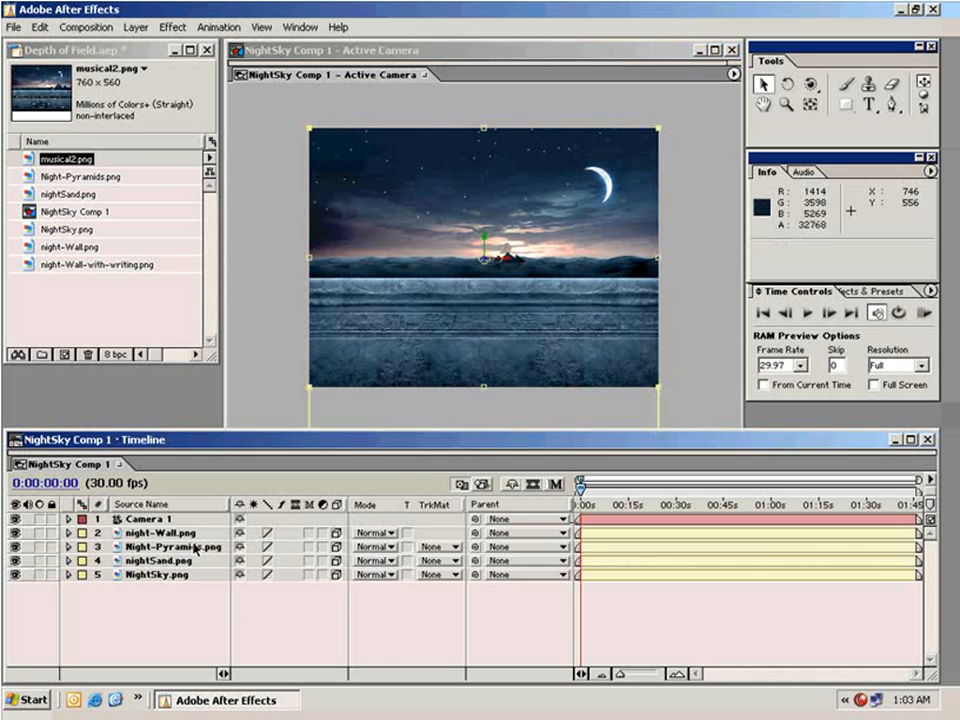
left_click_drag(527, 291, 658, 399)
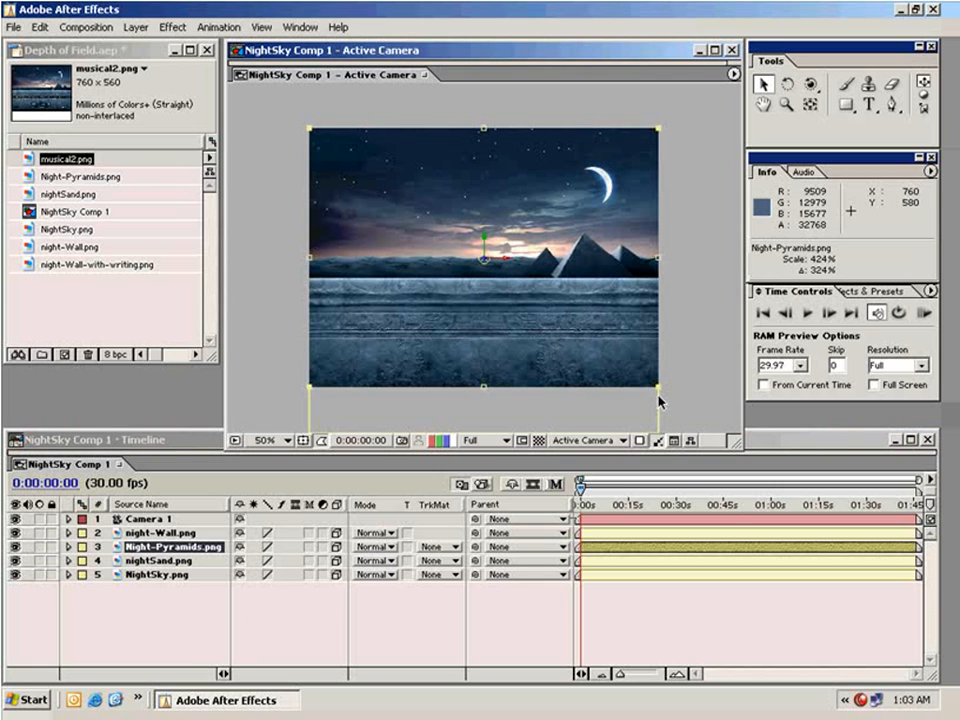
left_click(701, 393)
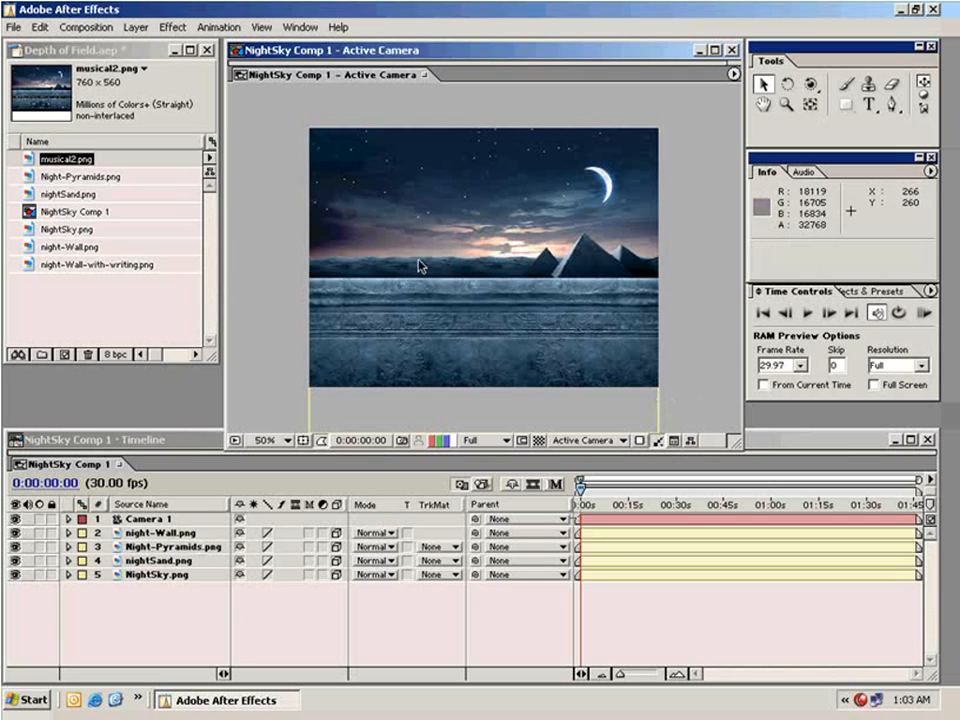
Step: Try orbiting the camera around the scene in different directions, undoing each orbit, and return to the Selection tool
left_click(811, 87)
left_click_drag(583, 208, 602, 233)
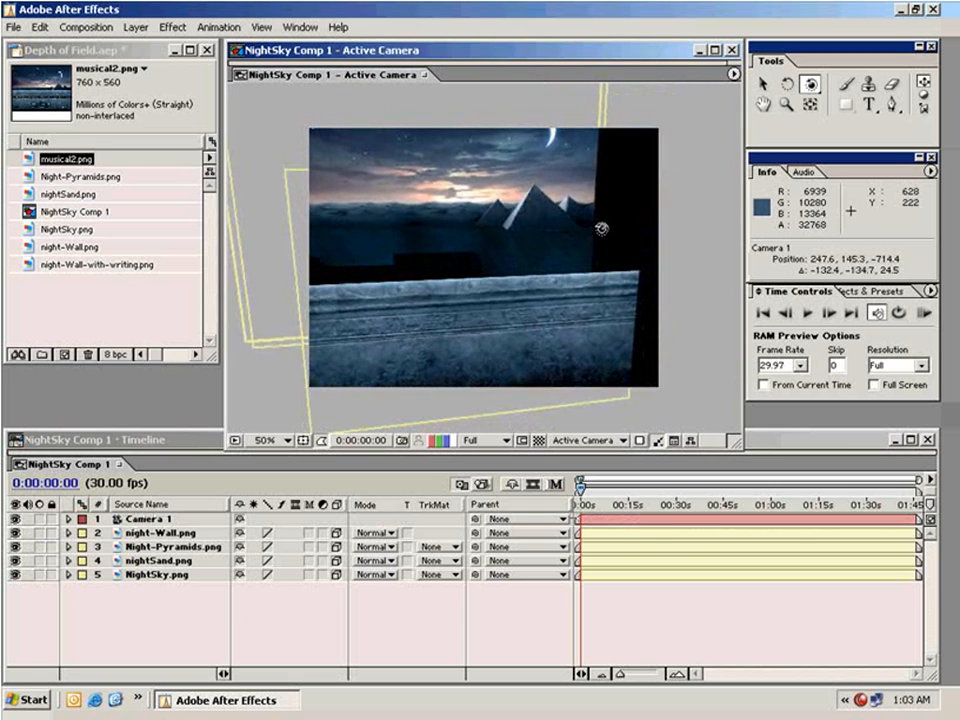
key("ctrl+z")
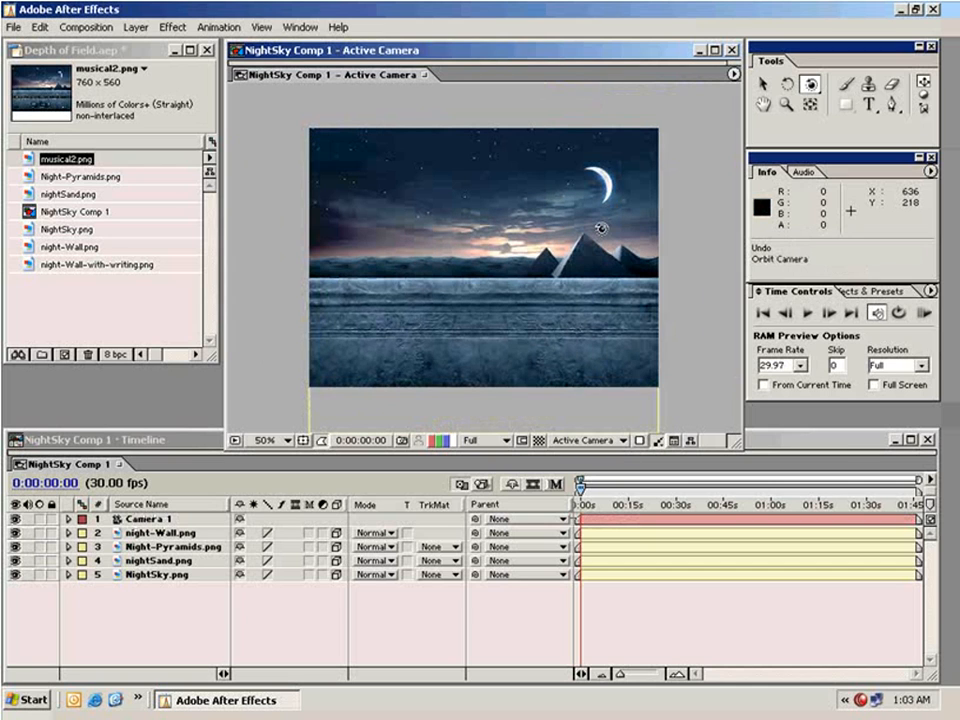
left_click_drag(545, 237, 536, 272)
key("ctrl+z")
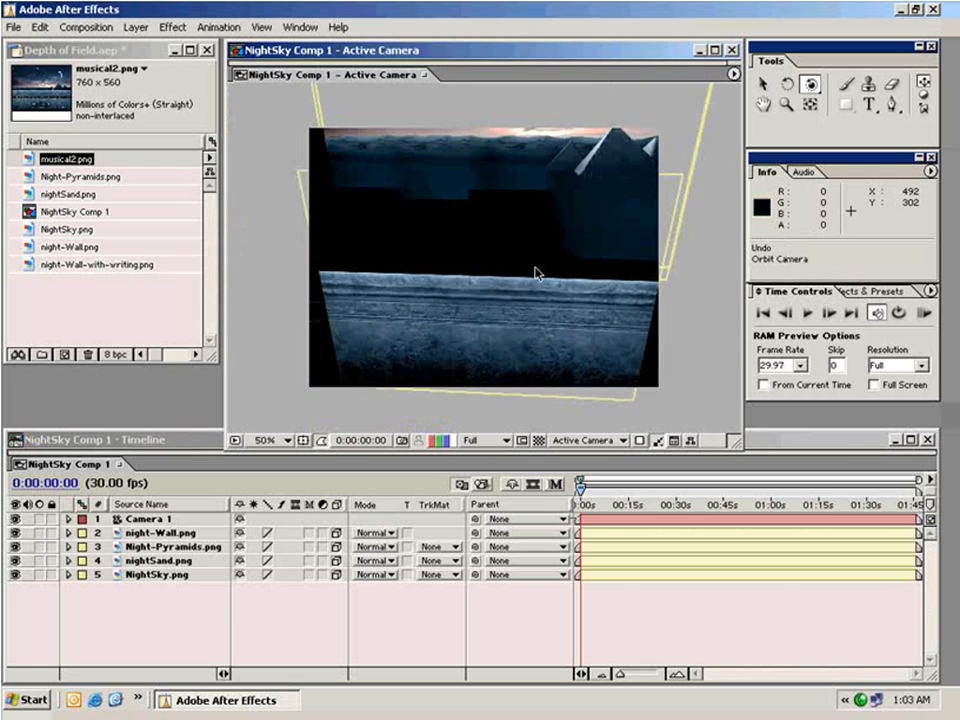
key("ctrl+z")
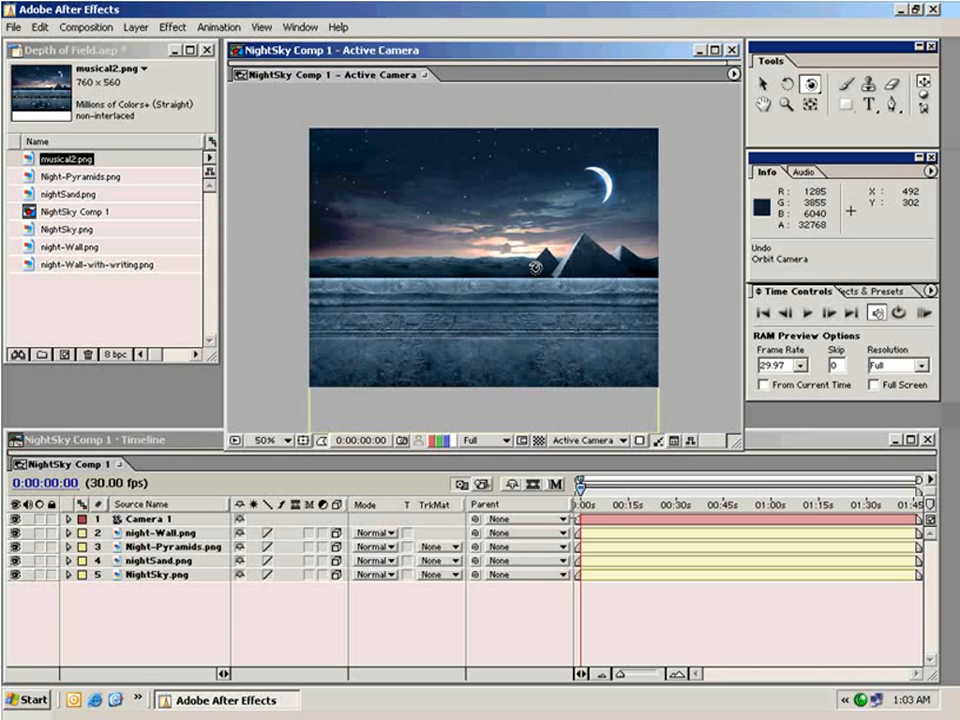
left_click(765, 84)
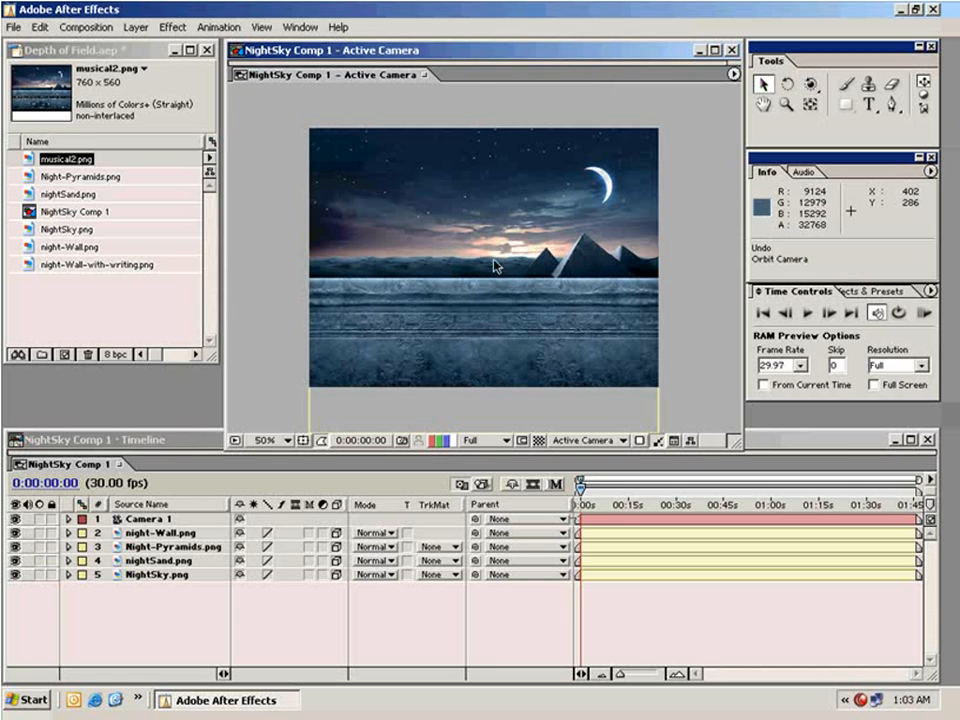
Step: Show the composition in the Top view, small enough to see the depth spacing of all layers
left_click(622, 441)
left_click(576, 524)
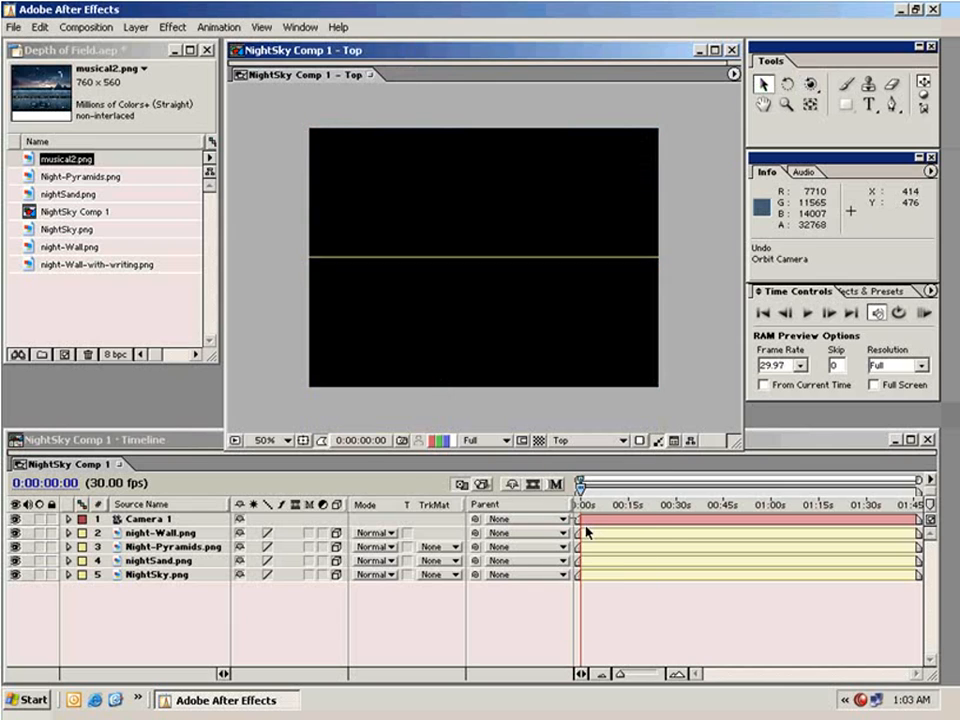
key("comma")
key("comma")
key("comma")
key("comma")
key("comma")
key("comma")
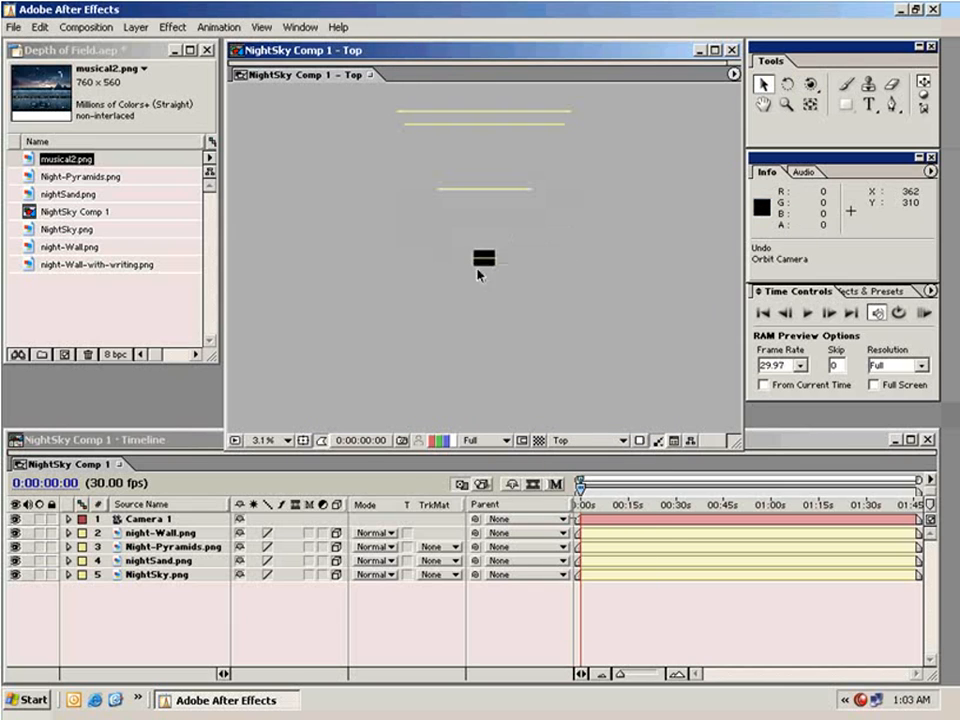
Step: Move Camera 1's point of interest straight back in depth to the NightSky.png layer, at about Z 5120
left_click(144, 522)
left_click_drag(536, 193, 538, 220)
key("period")
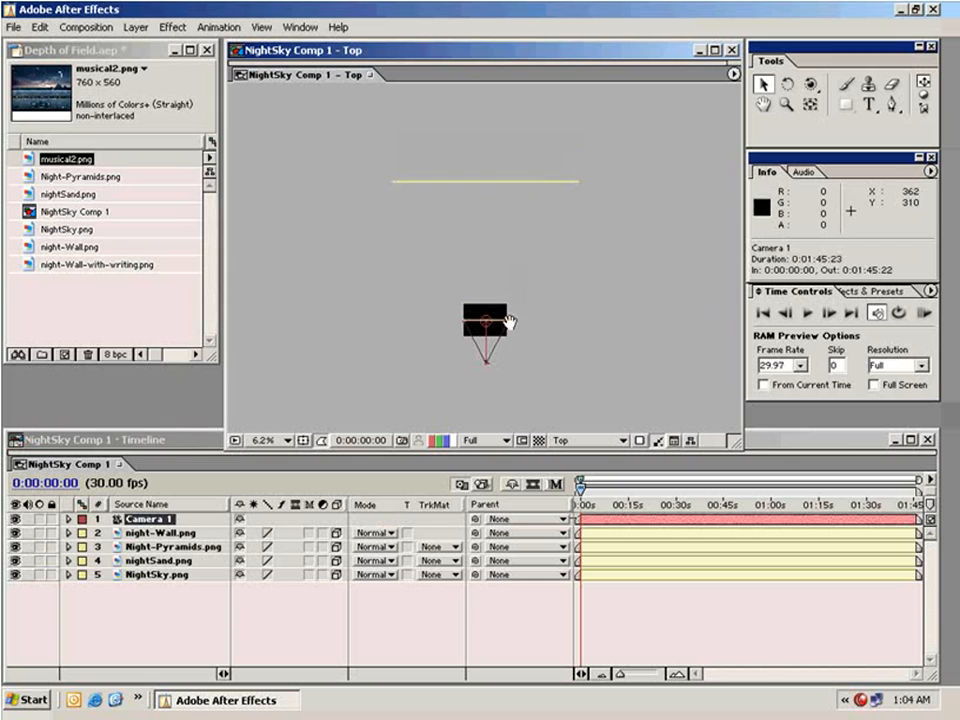
left_click_drag(497, 364, 515, 267)
key("period")
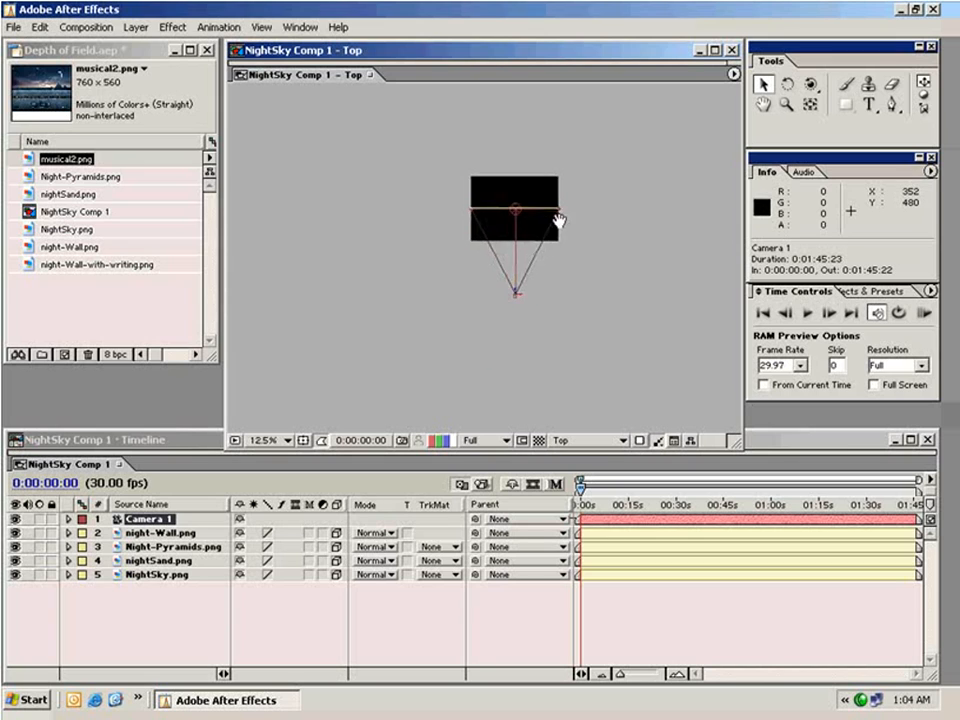
left_click_drag(553, 220, 503, 274)
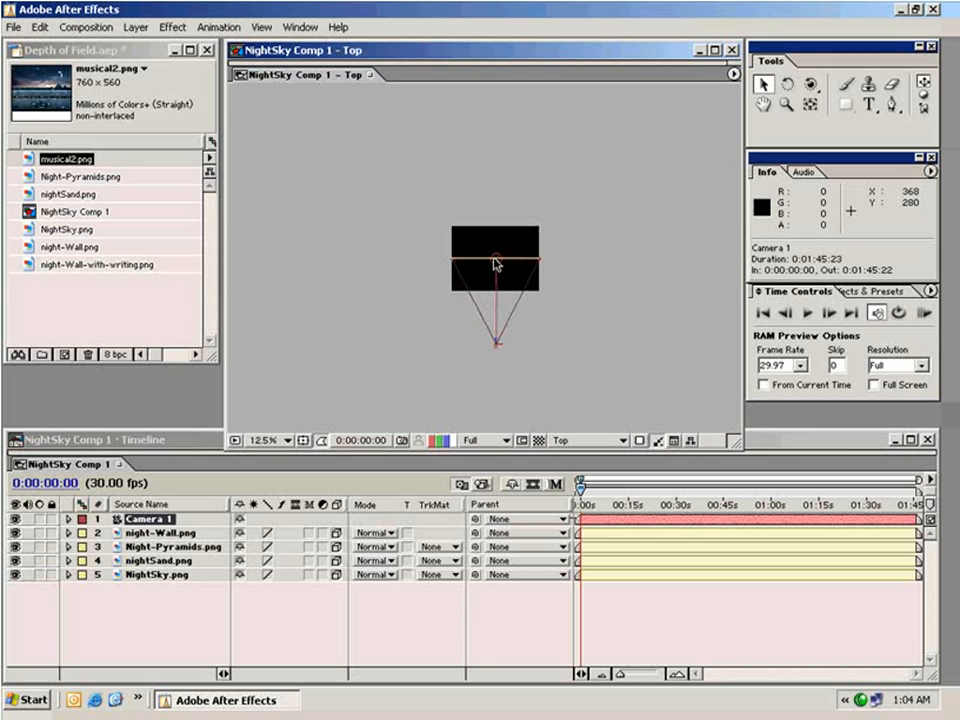
key("comma")
mouse_move(531, 214)
left_mouse_down()
mouse_move(553, 300)
mouse_move(538, 326)
mouse_move(482, 313)
mouse_move(482, 191)
mouse_move(483, 269)
mouse_move(486, 206)
mouse_move(497, 249)
mouse_move(484, 177)
left_mouse_up()
key("comma")
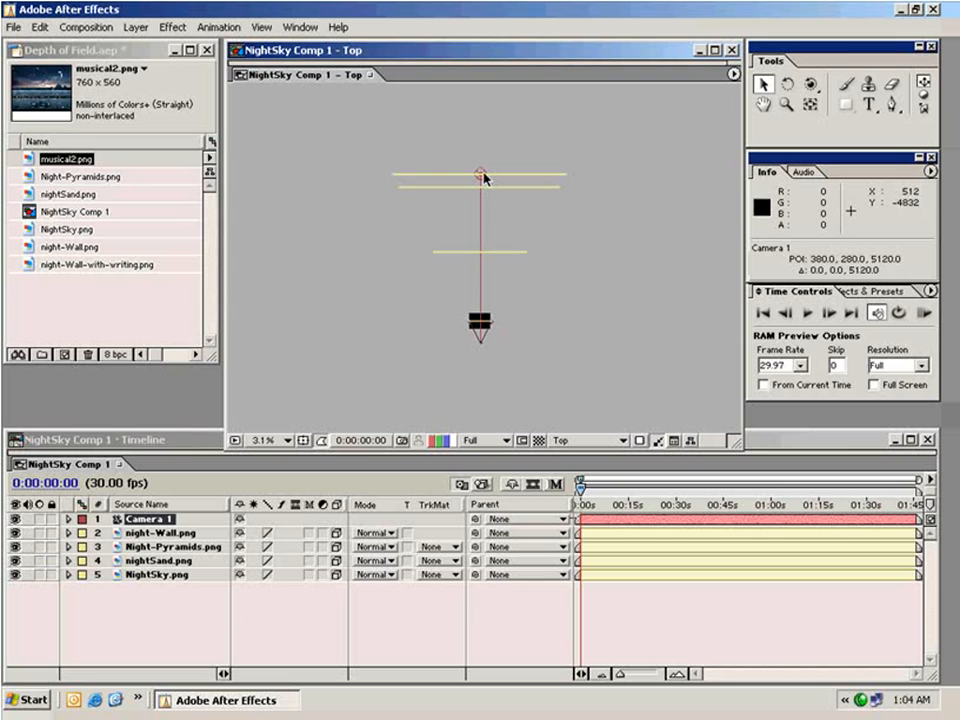
Step: Fine-tune Camera 1's point of interest to sit exactly on the NightSky.png layer, at Z 5084
key("period")
key("period")
left_click_drag(488, 107, 538, 347)
left_click_drag(542, 189, 540, 219)
key("period")
left_click_drag(569, 178, 541, 246)
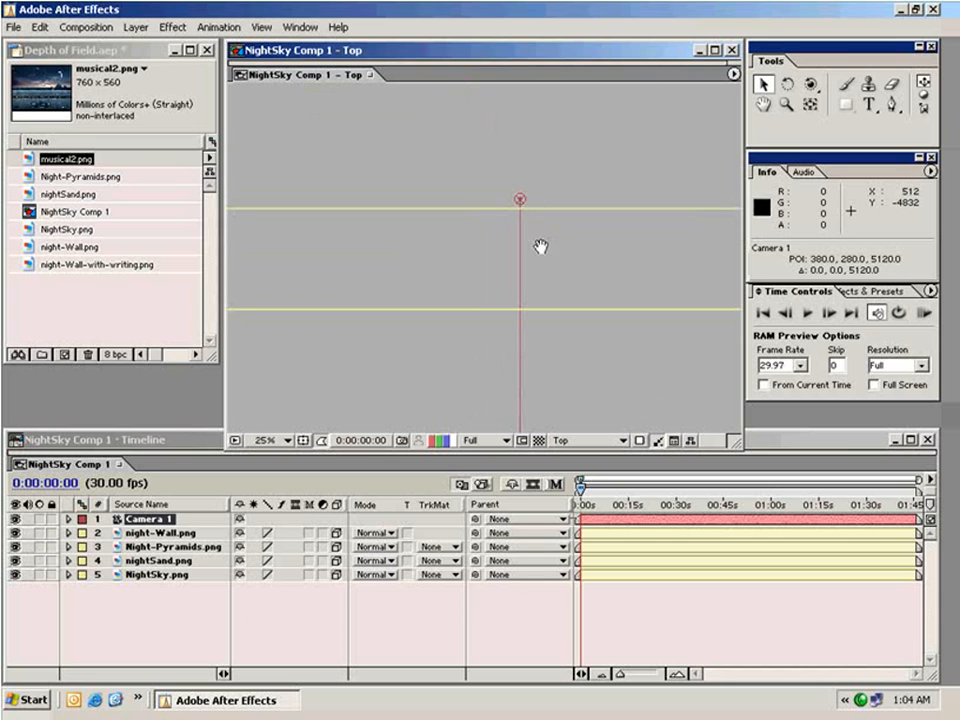
left_click_drag(519, 199, 520, 208)
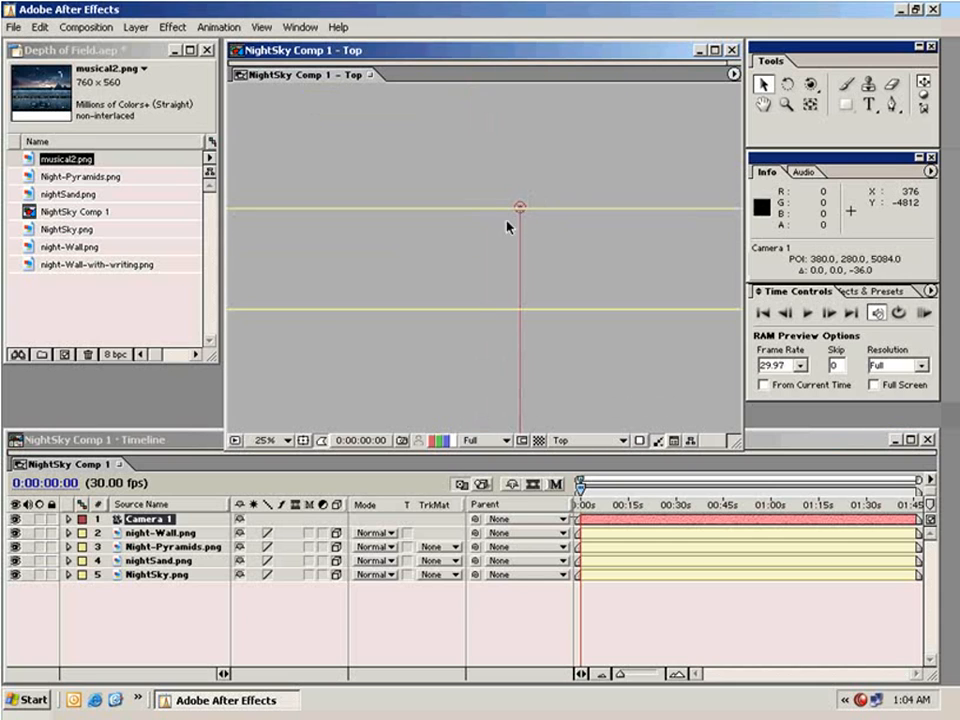
Step: Return the composition to the Active Camera view at 50% magnification with the whole frame in sight
key("comma")
key("comma")
key("comma")
key("comma")
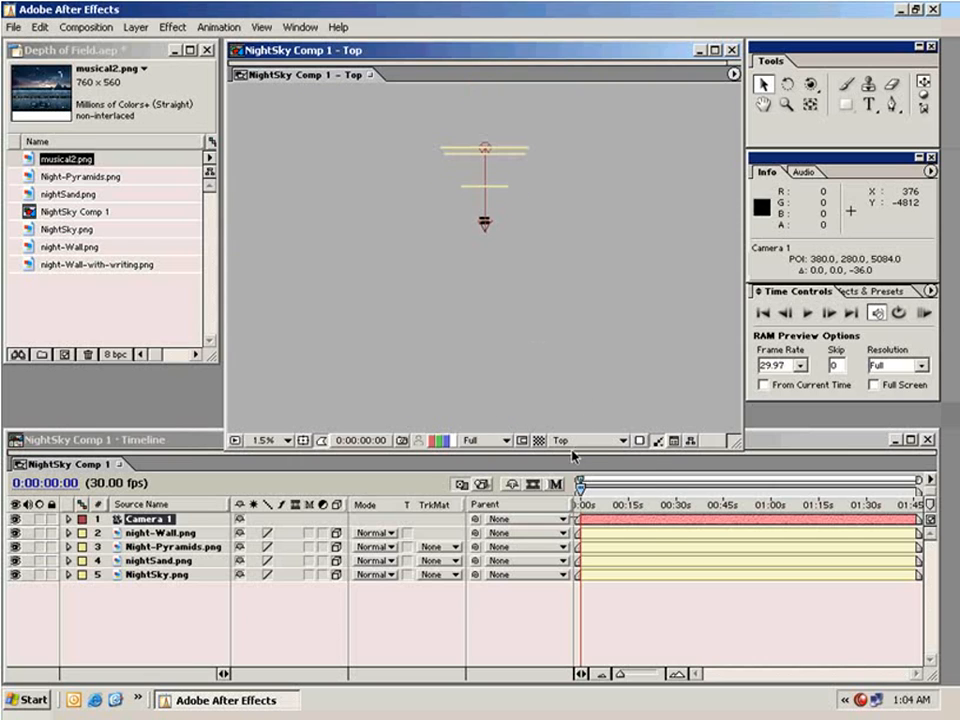
left_click(576, 441)
left_click(575, 364)
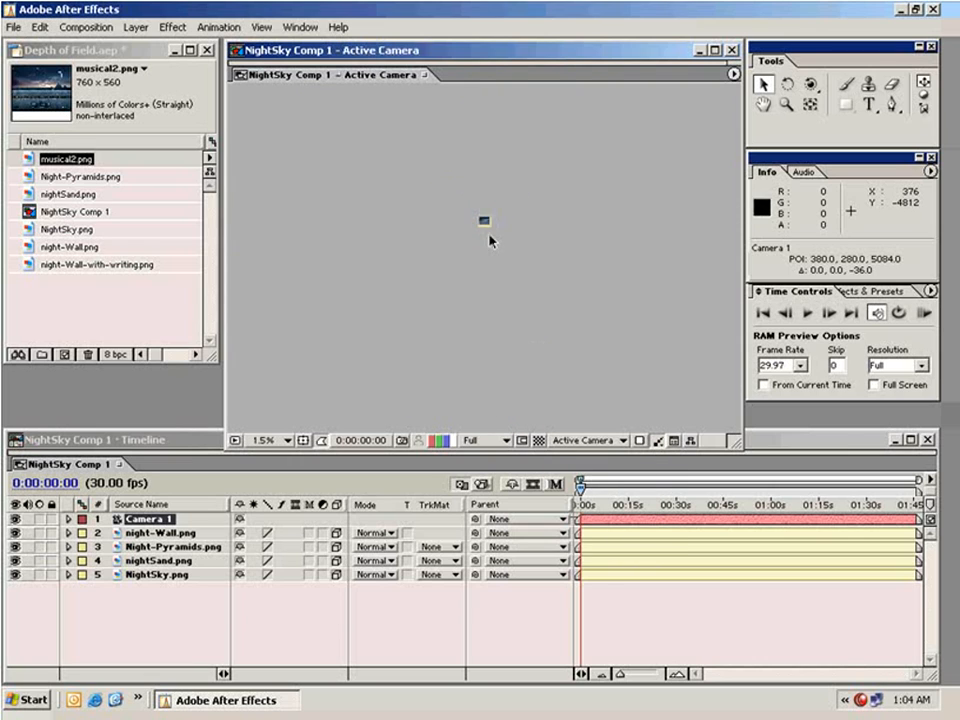
left_click_drag(525, 150, 536, 276)
key("period")
key("period")
left_click_drag(543, 213, 518, 284)
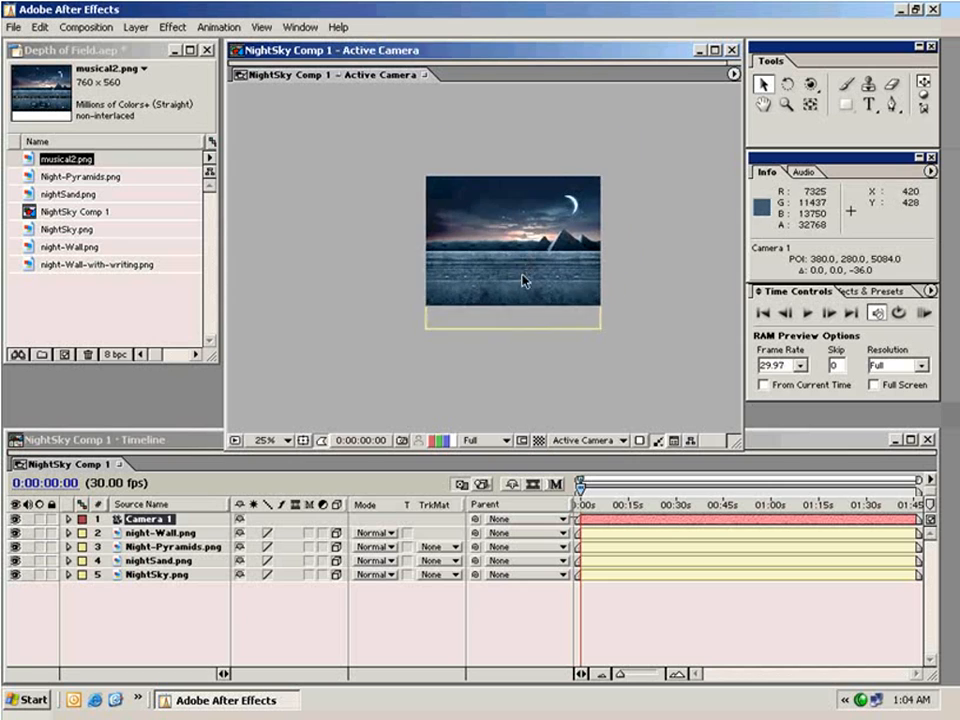
key("period")
left_click_drag(607, 270, 605, 253)
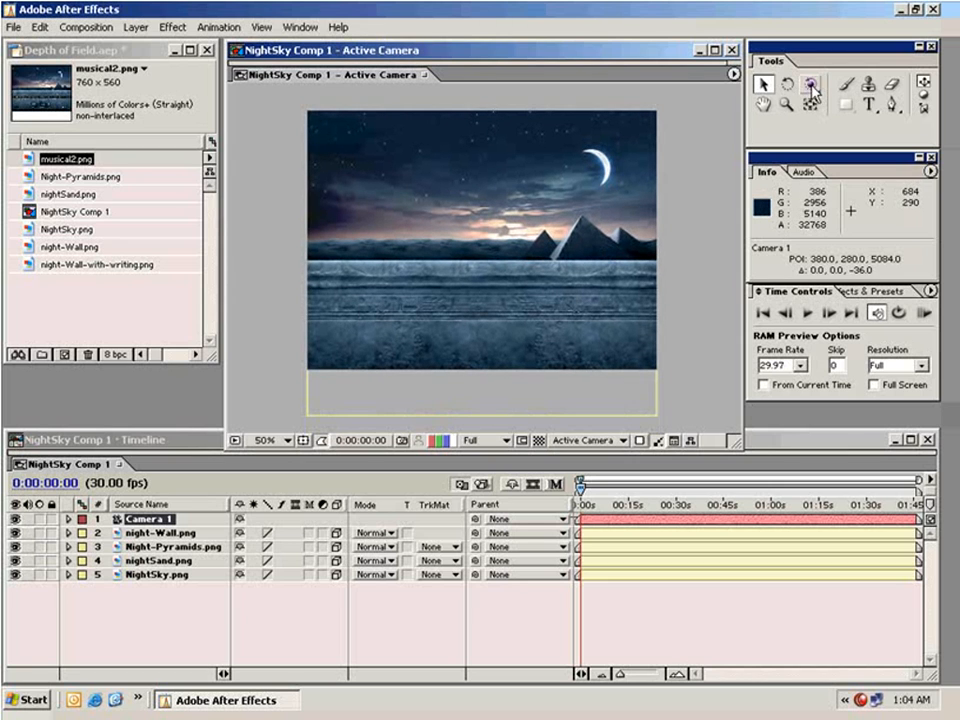
Step: Try orbiting Camera 1 sideways around its point of interest on the sky layer, then undo the orbit
left_click(812, 88)
mouse_move(553, 227)
left_mouse_down()
mouse_move(568, 229)
mouse_move(508, 242)
mouse_move(543, 242)
mouse_move(557, 230)
left_mouse_up()
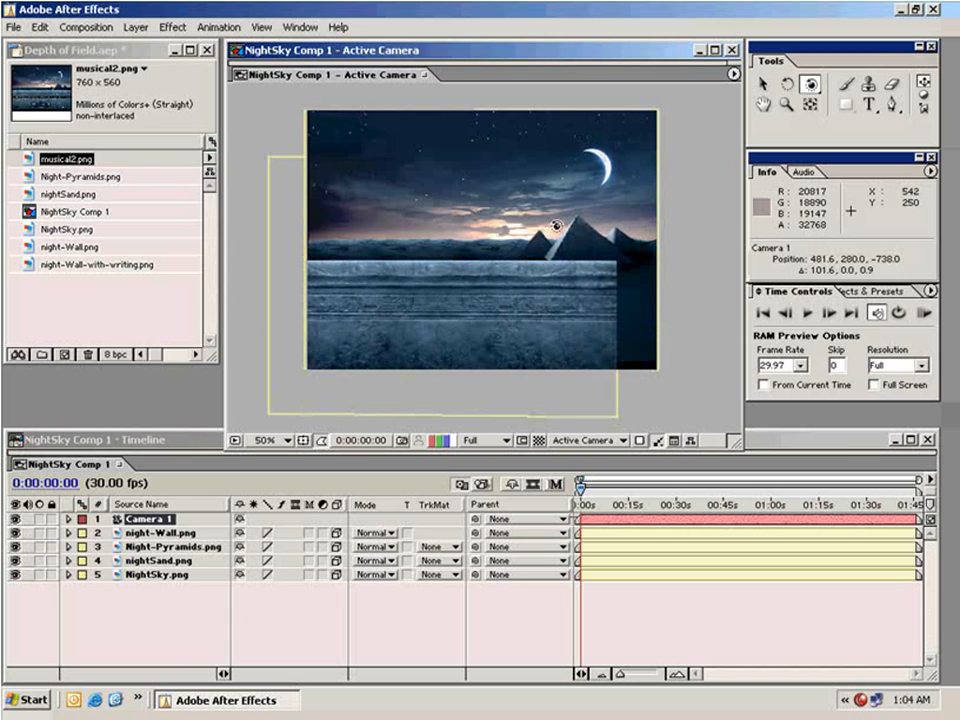
key("ctrl+z")
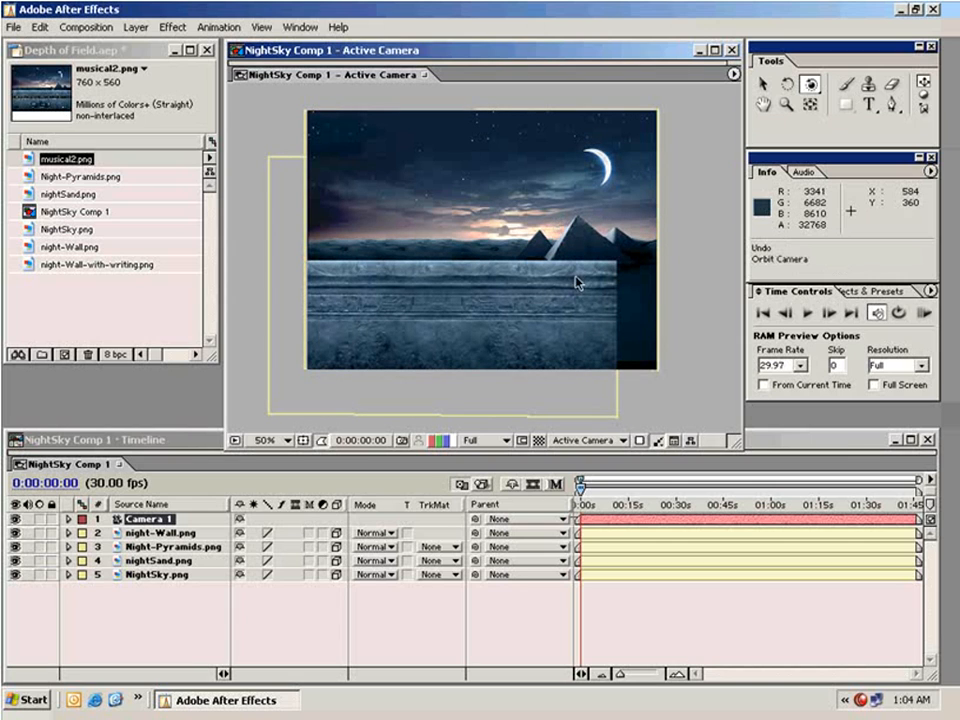
Step: Keyframe Camera 1's Position and Point of Interest at 0:00:02:28, and move the current time back to 0:00:00:09
left_click(763, 86)
left_click(690, 611)
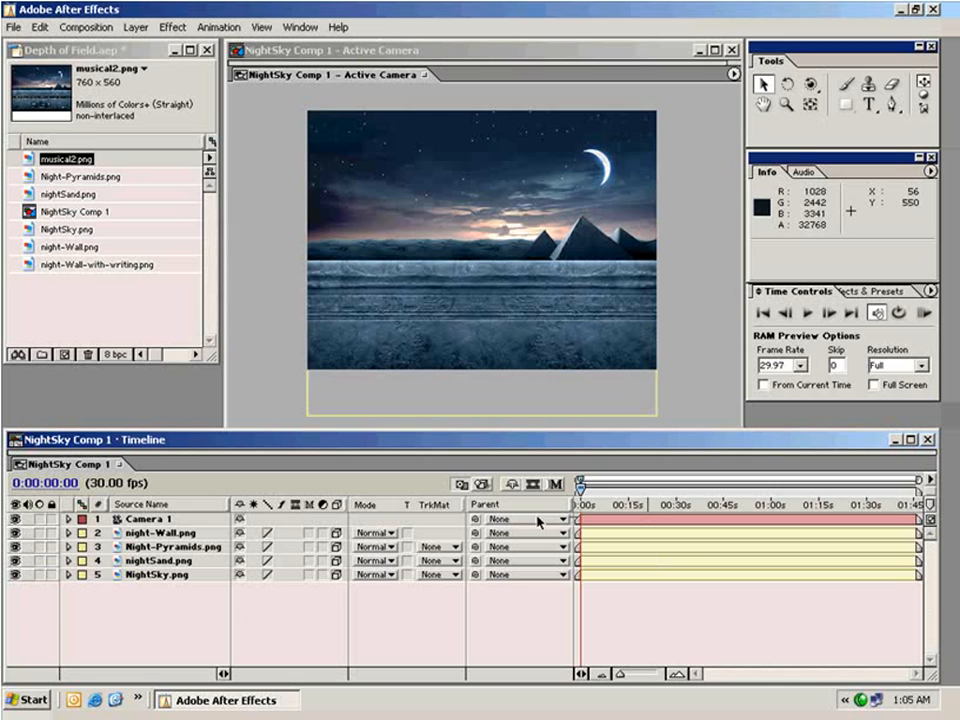
key("equal")
key("equal")
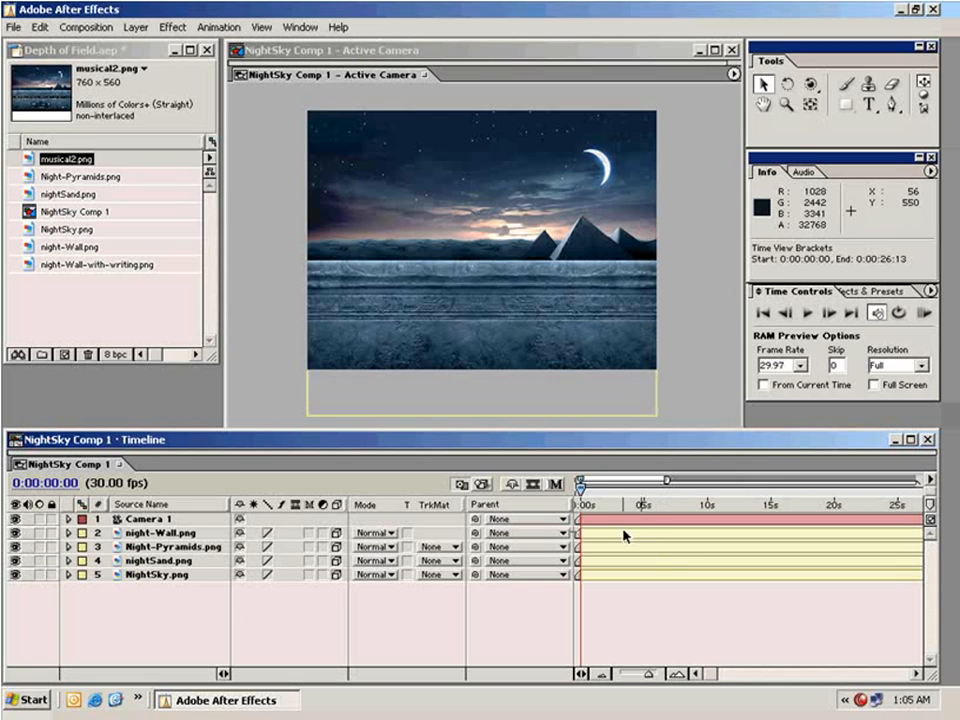
key("equal")
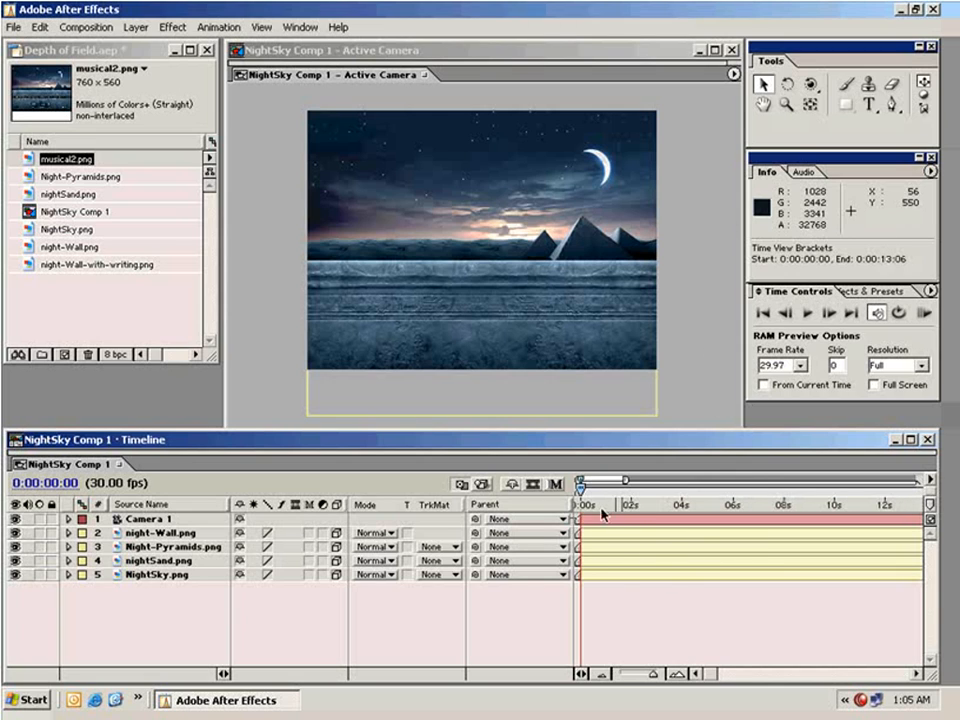
left_click(68, 520)
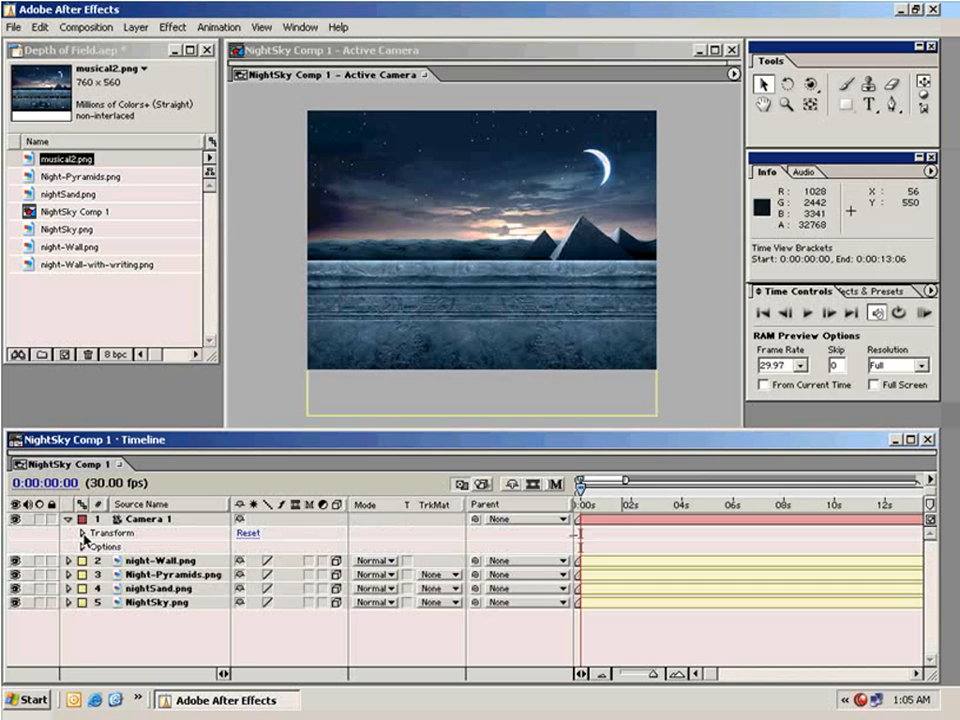
left_click(82, 540)
left_click_drag(600, 506, 655, 508)
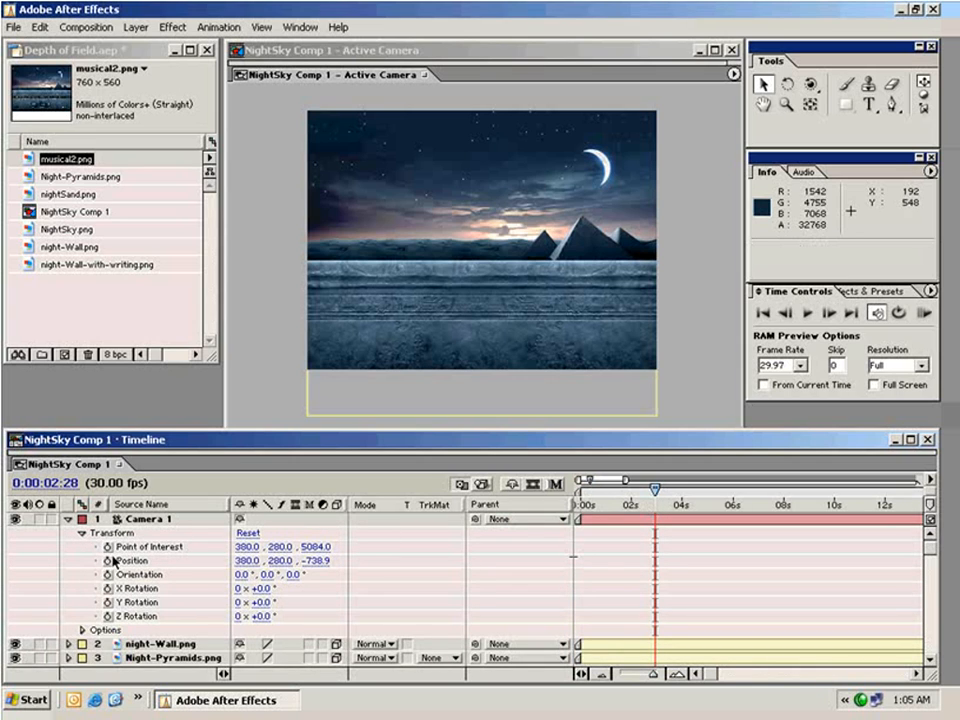
left_click(108, 561)
left_click(108, 547)
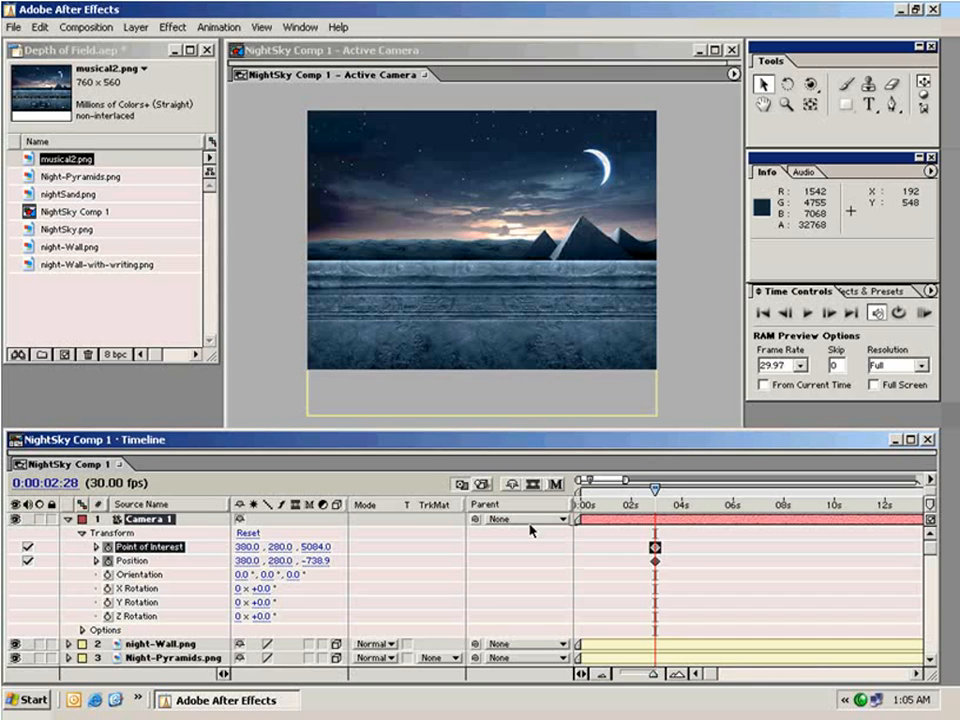
mouse_move(655, 507)
left_mouse_down()
mouse_move(620, 507)
mouse_move(655, 507)
left_mouse_up()
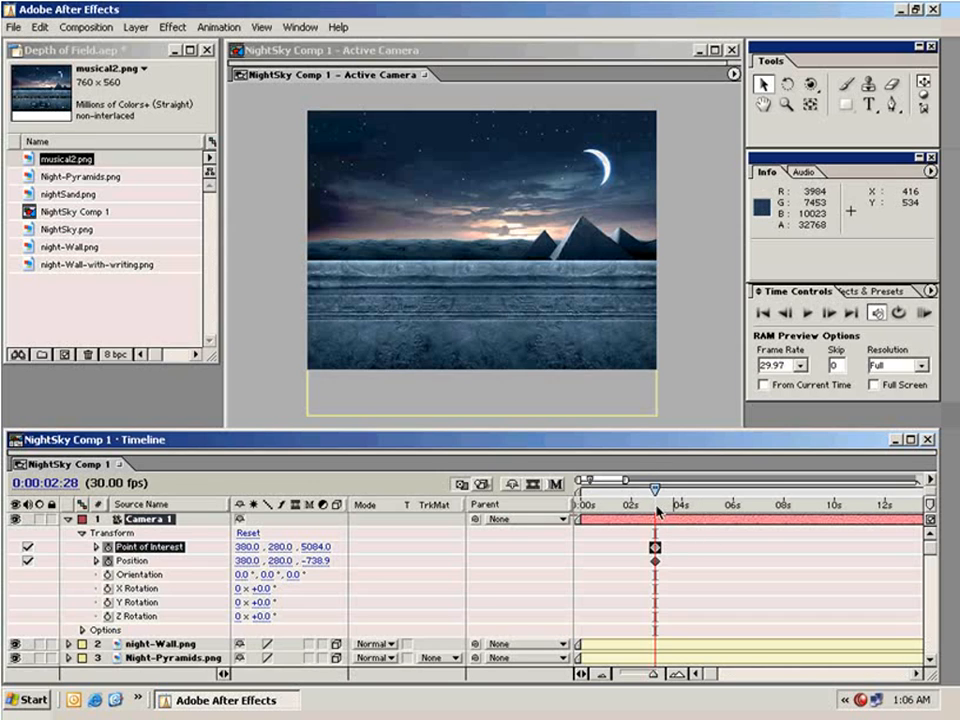
left_click_drag(653, 498, 585, 505)
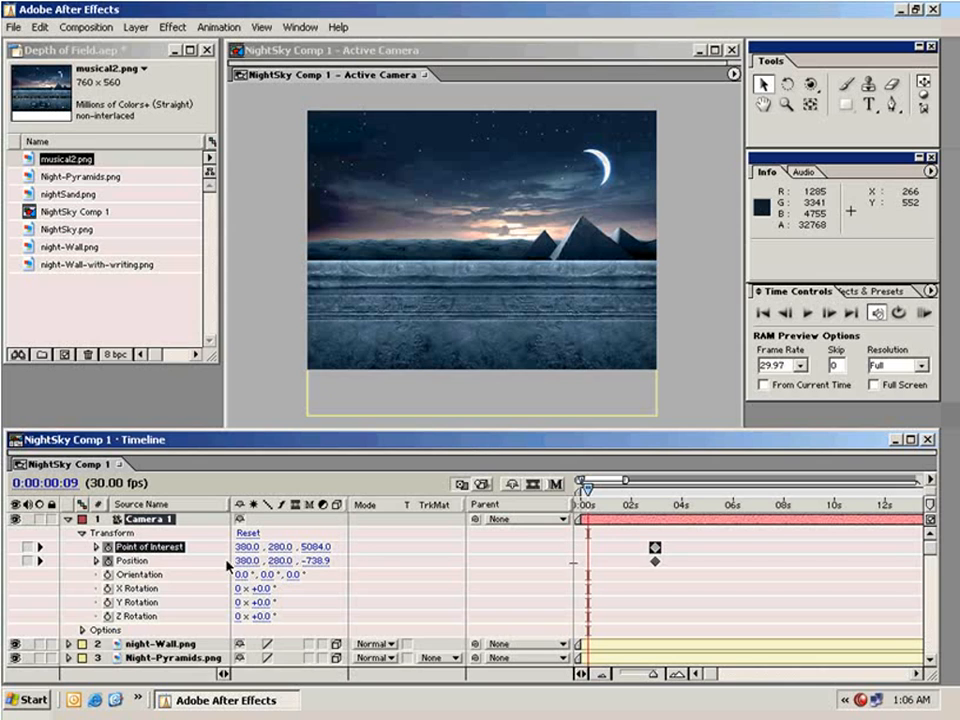
Step: Try changing Camera 1's Y position at 0:00:00:09, and undo each change
left_click_drag(280, 565, 300, 565)
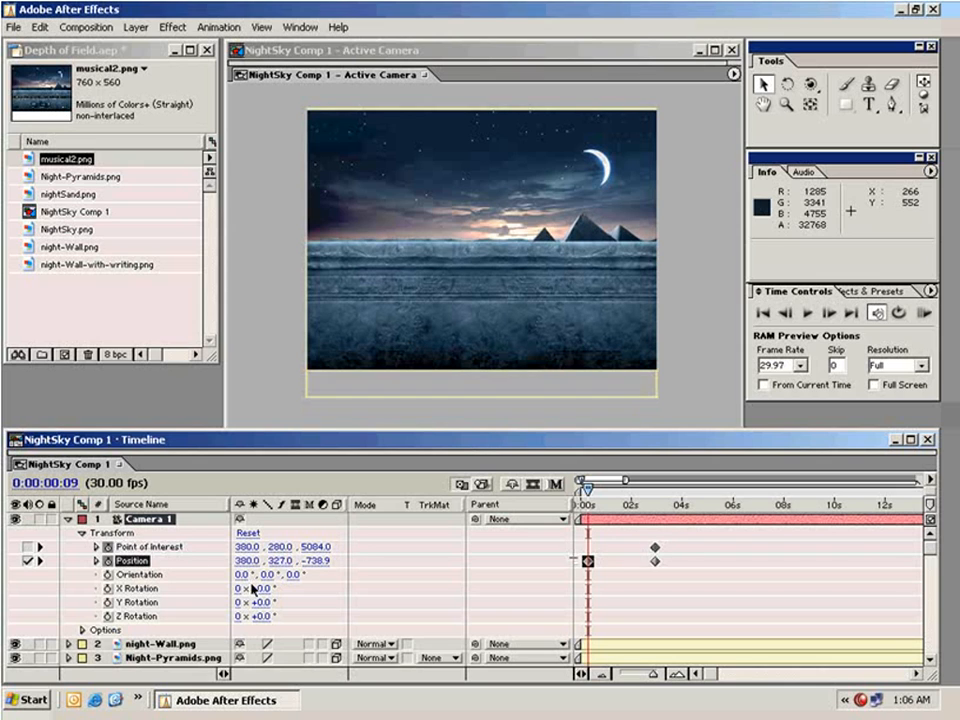
key("ctrl+z")
left_click(282, 563)
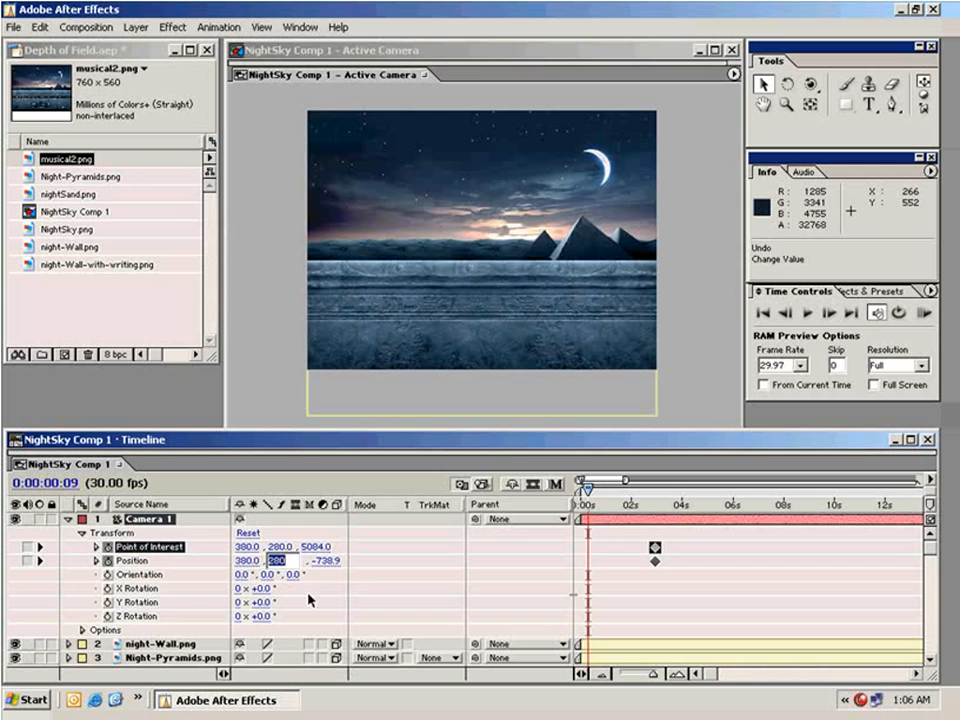
left_click(307, 592)
mouse_move(280, 565)
left_mouse_down()
mouse_move(301, 563)
mouse_move(276, 566)
left_mouse_up()
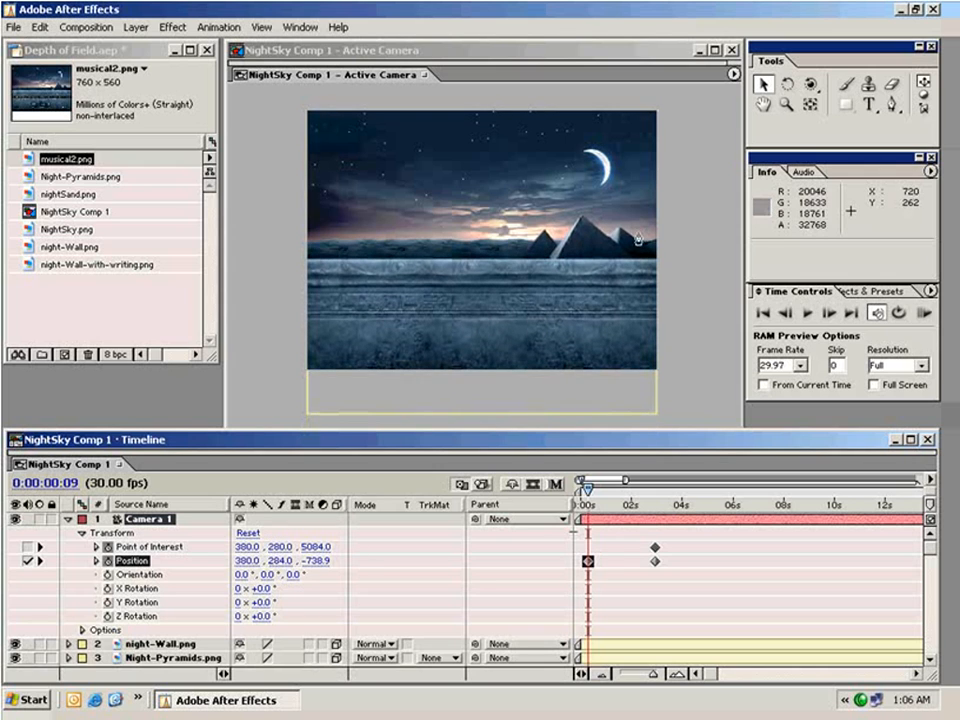
key("ctrl+z")
Step: Try orbiting Camera 1 around the scene at 0:00:00:09, and undo the orbits
left_click_drag(811, 84, 856, 116)
left_click_drag(615, 251, 462, 338)
key("ctrl+z")
left_click_drag(812, 88, 822, 92)
left_click_drag(520, 259, 489, 246)
key("ctrl+z")
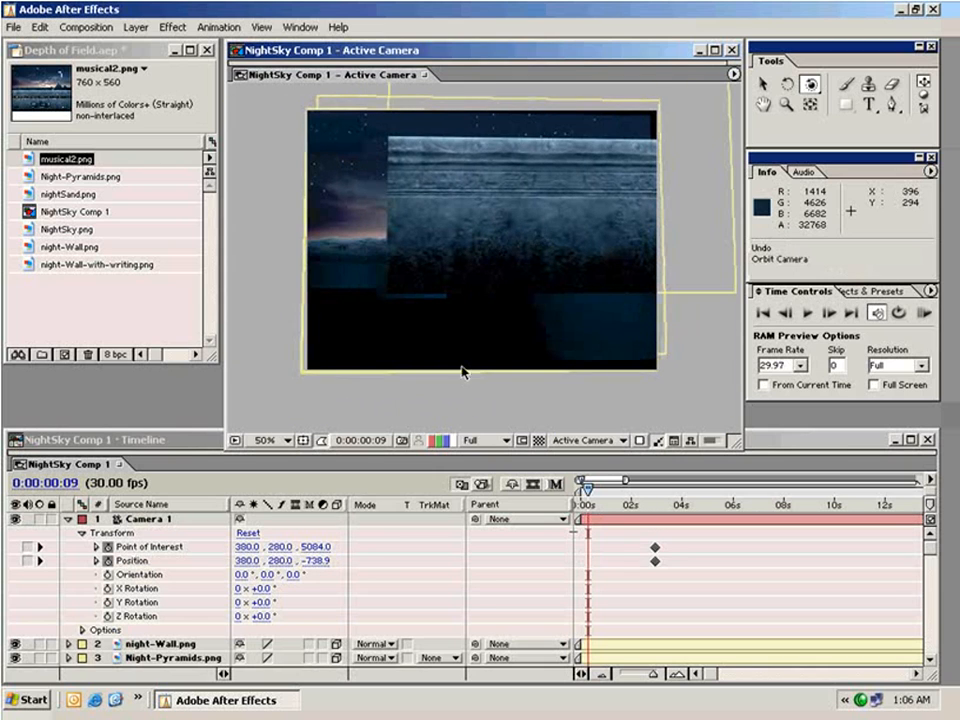
Step: Set Camera 1's Y position to 407 at 0:00:00:09, preview the motion, and return to that keyframe
left_click(402, 606)
left_click(275, 562)
type("330")
key("Return")
left_click_drag(330, 552, 459, 488)
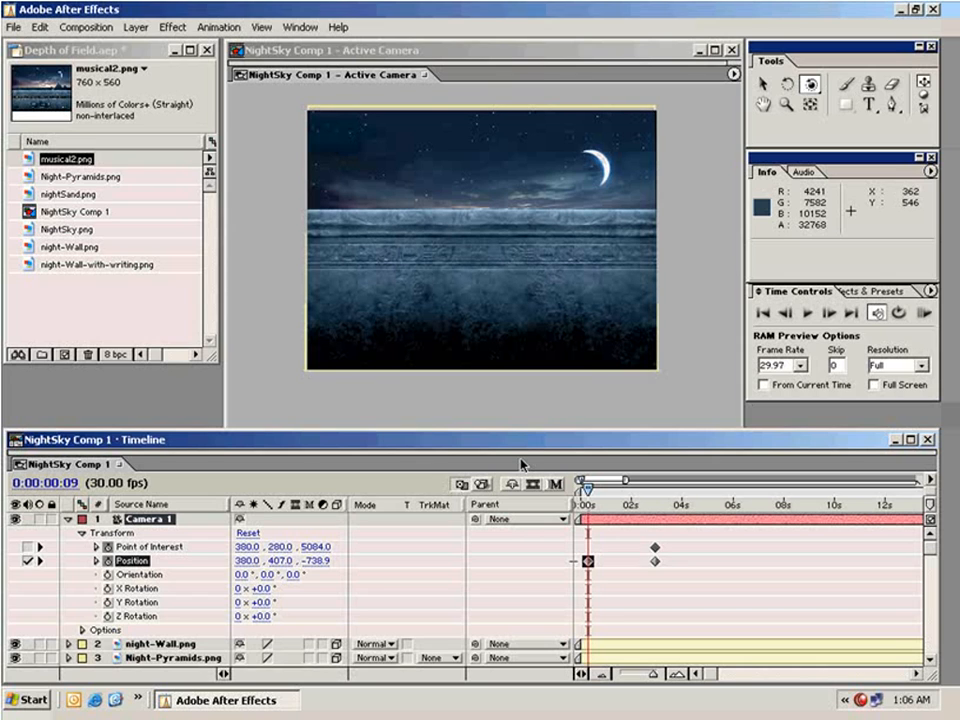
left_click_drag(588, 489, 639, 497)
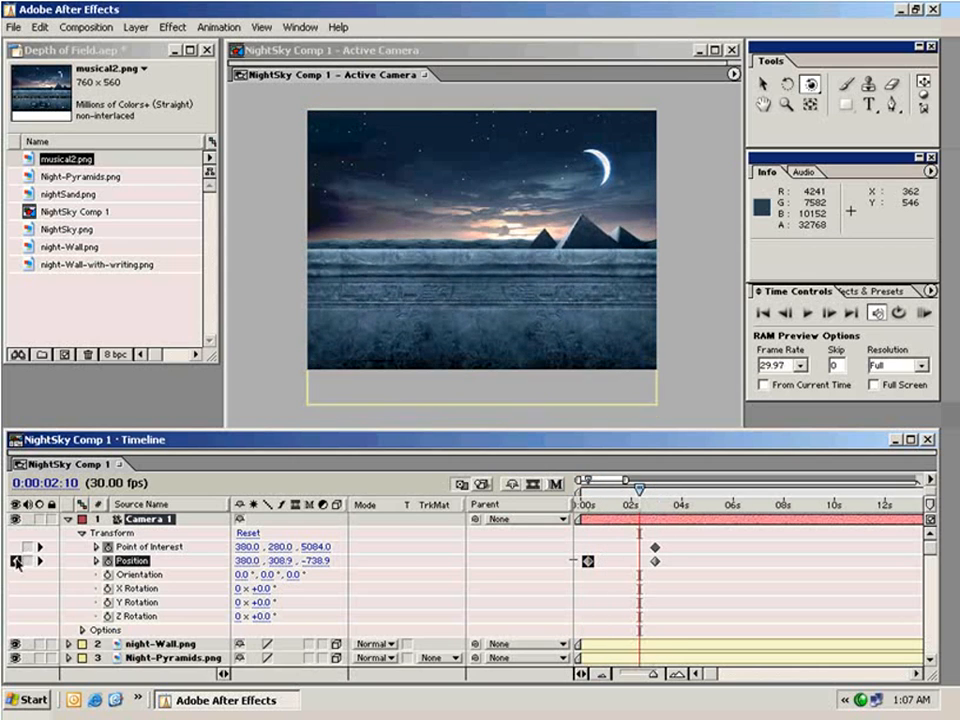
left_click(14, 561)
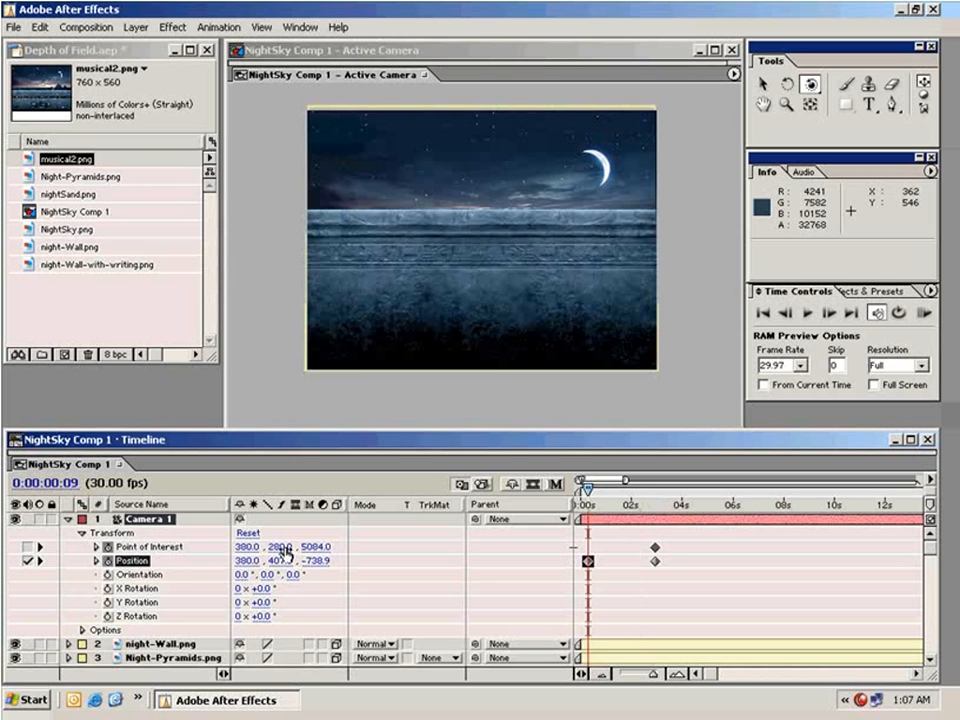
Step: Set Camera 1's position at 0:00:00:09 to Z -421.9 and X 498, and preview the motion up to 0:00:02:27
left_click_drag(318, 561, 573, 530)
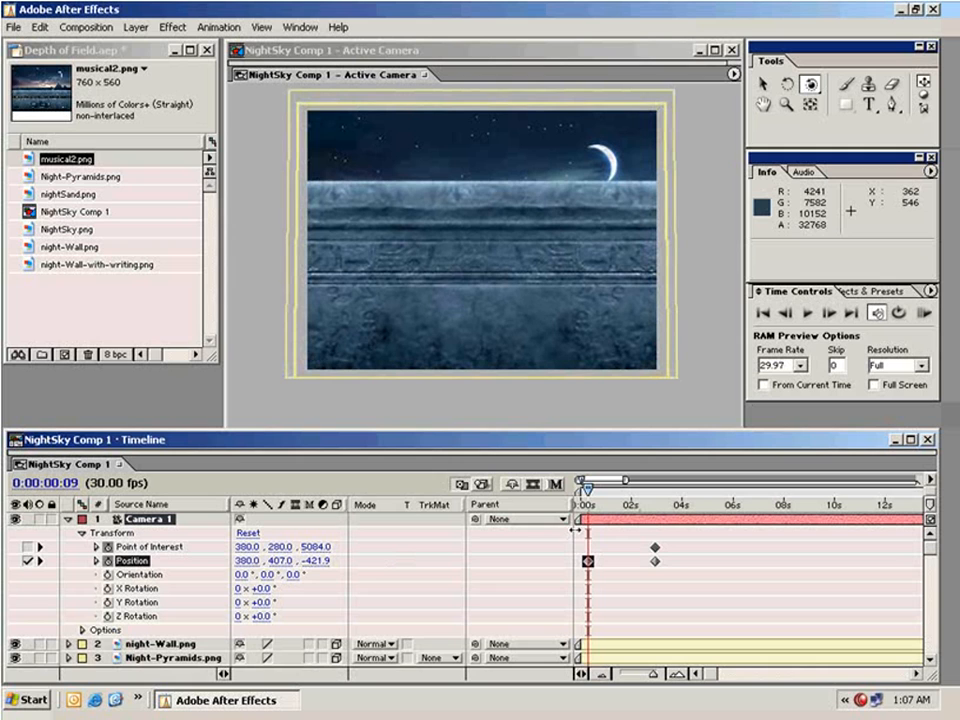
left_click_drag(244, 561, 347, 549)
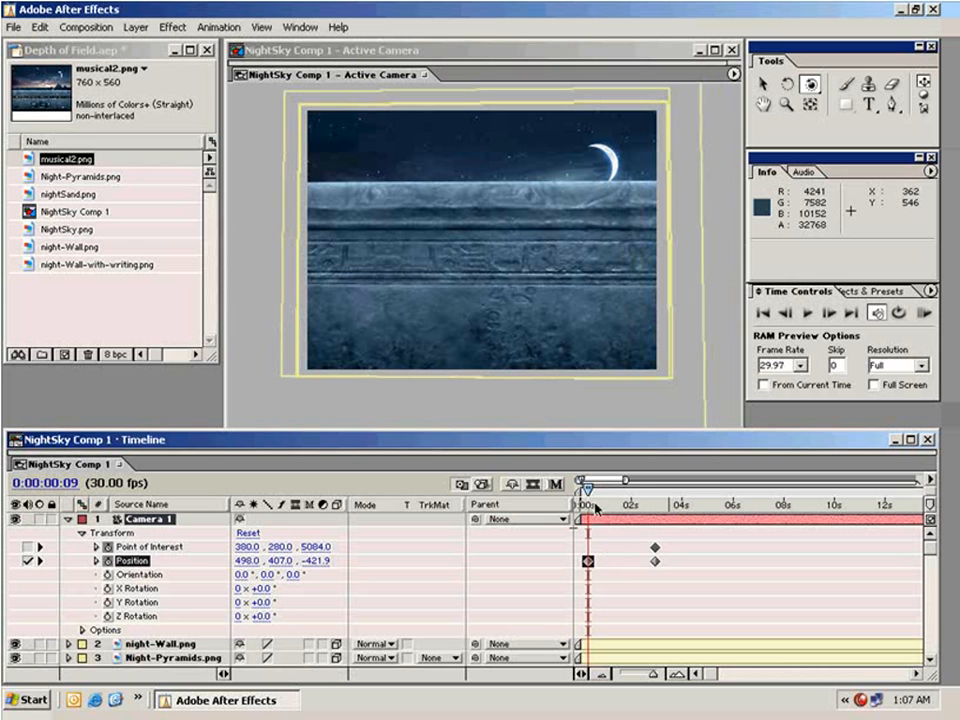
mouse_move(588, 510)
left_mouse_down()
mouse_move(653, 507)
mouse_move(590, 507)
left_mouse_up()
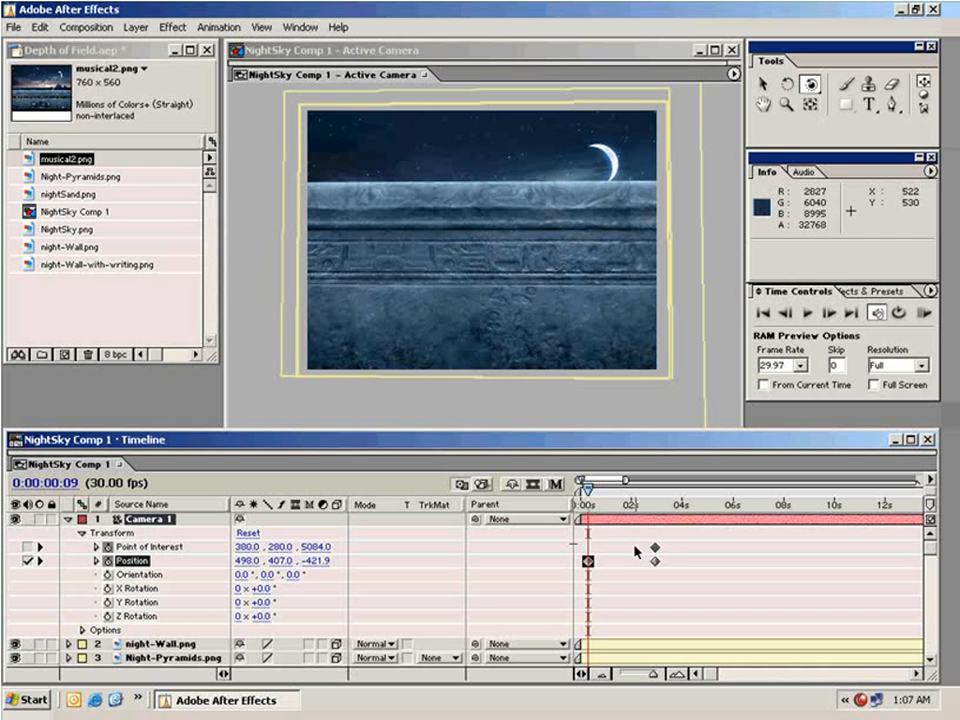
left_click_drag(590, 505, 655, 508)
left_click(437, 579)
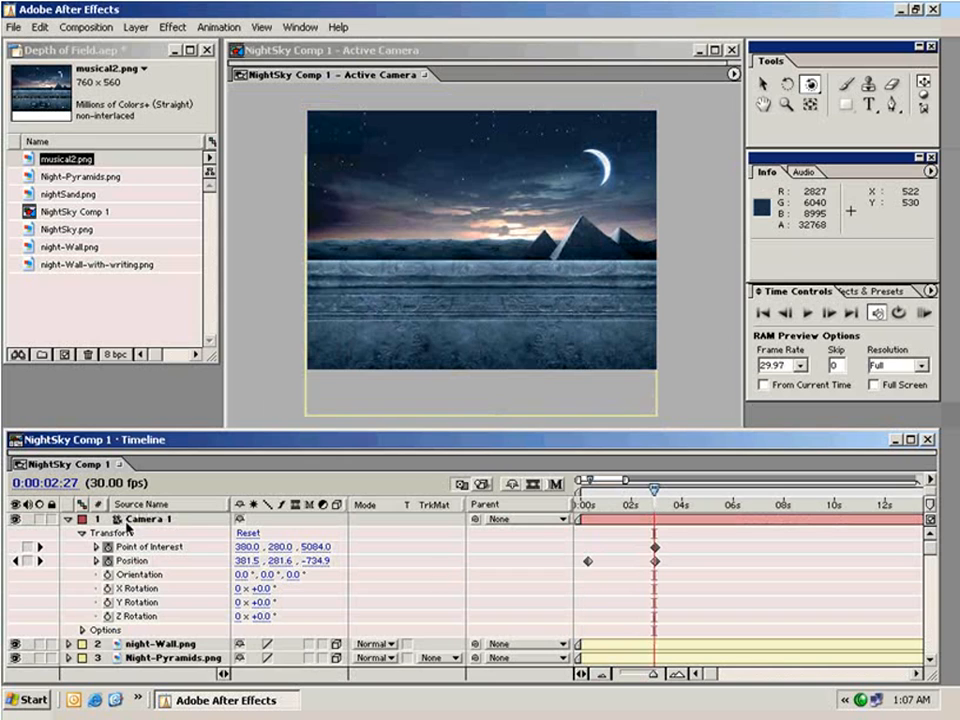
Step: Turn on Depth of Field in Camera 1's options
left_click(162, 521)
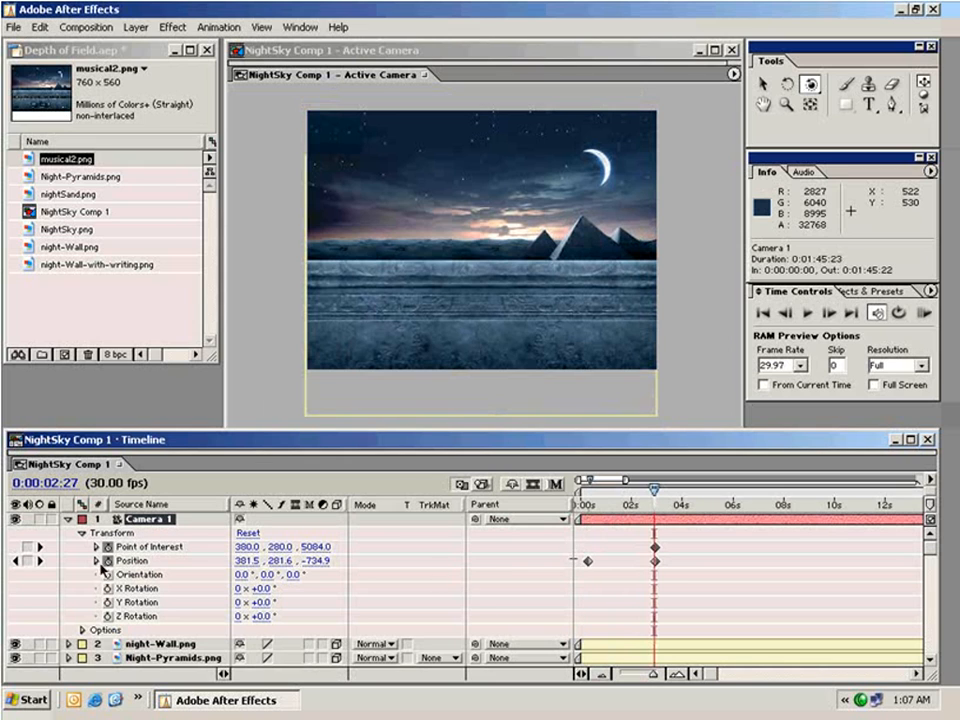
left_click(82, 534)
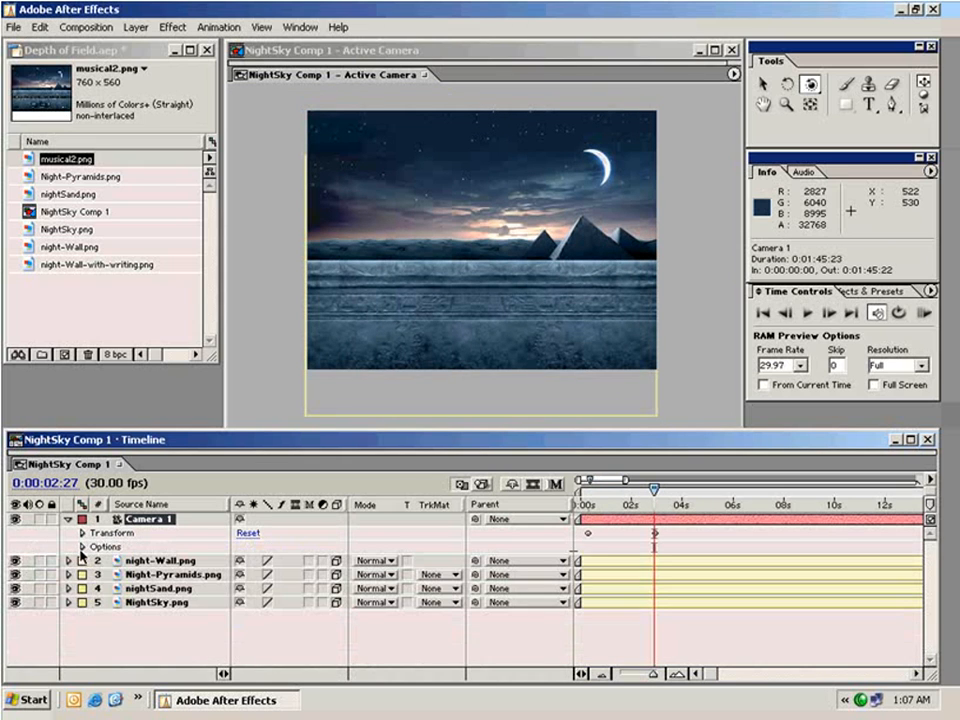
left_click(82, 547)
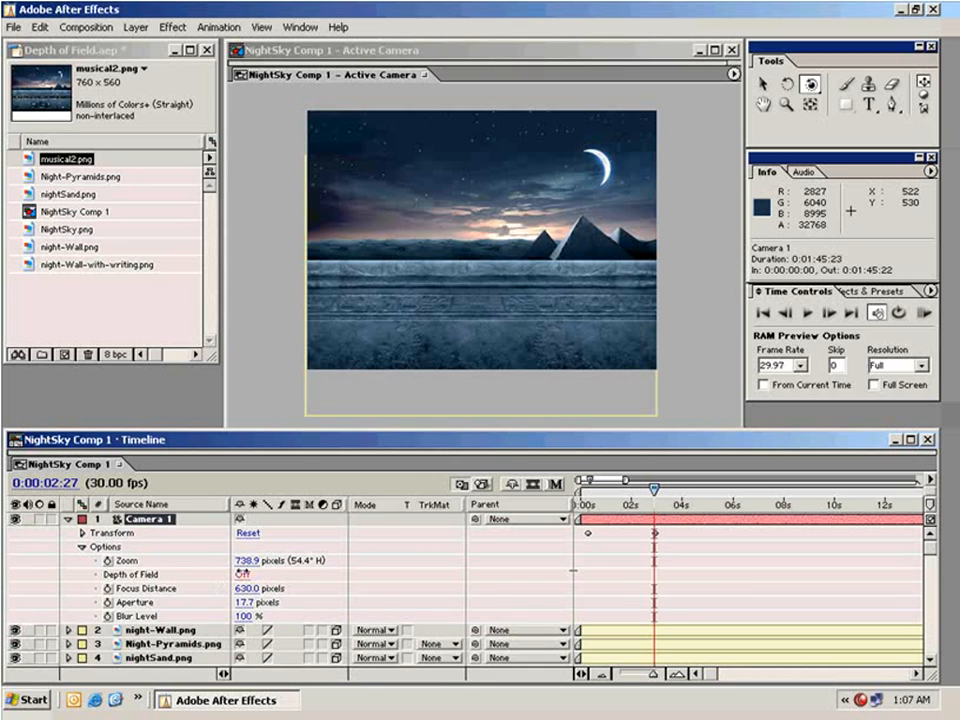
left_click(242, 575)
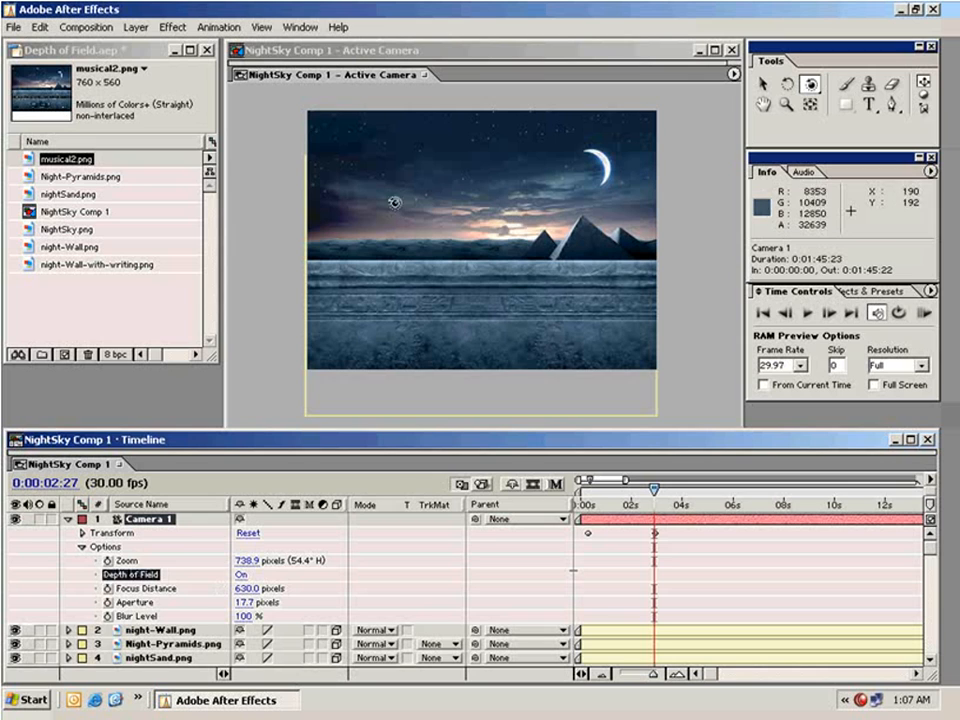
Step: Reduce Camera 1's Aperture to 0 pixels, and raise it to 352 pixels to strengthen the blur
left_click_drag(245, 603, 193, 603)
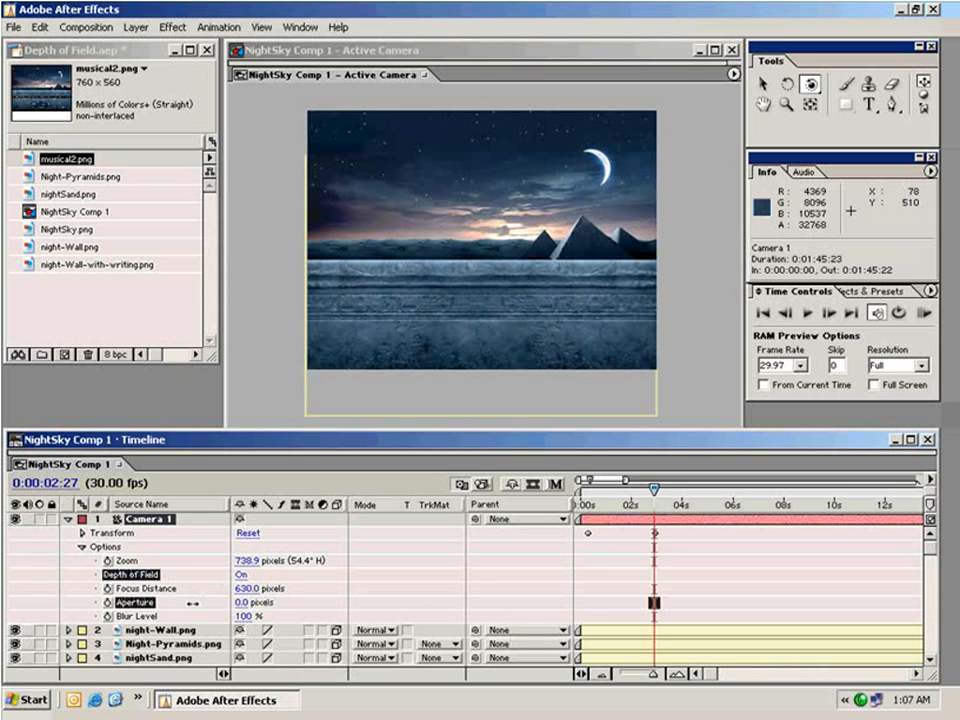
left_click(154, 604)
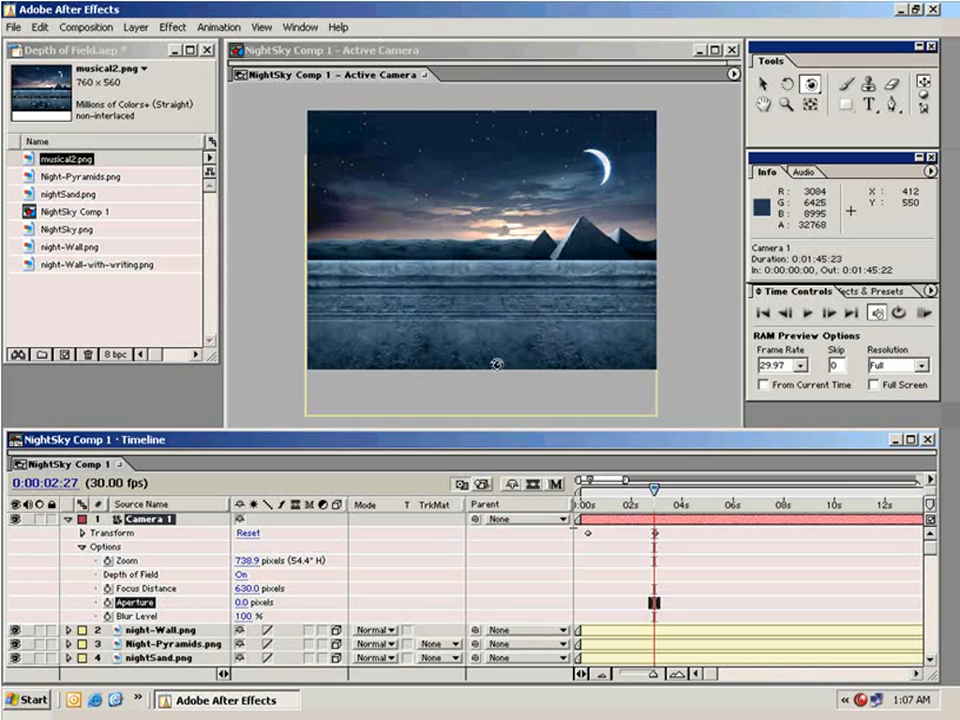
key("period")
left_click_drag(531, 155, 544, 317)
key("comma")
left_click_drag(232, 603, 529, 575)
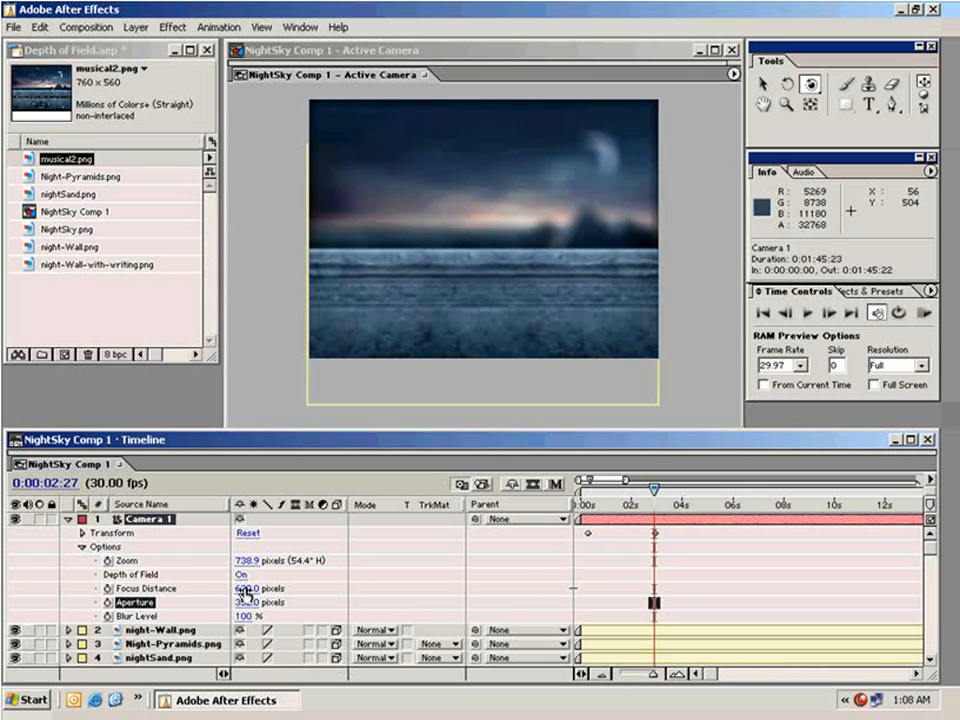
Step: Increase Camera 1's Focus Distance from the wall back towards the pyramids, through 702 and 1509 to 2334 pixels
left_click_drag(246, 590, 297, 573)
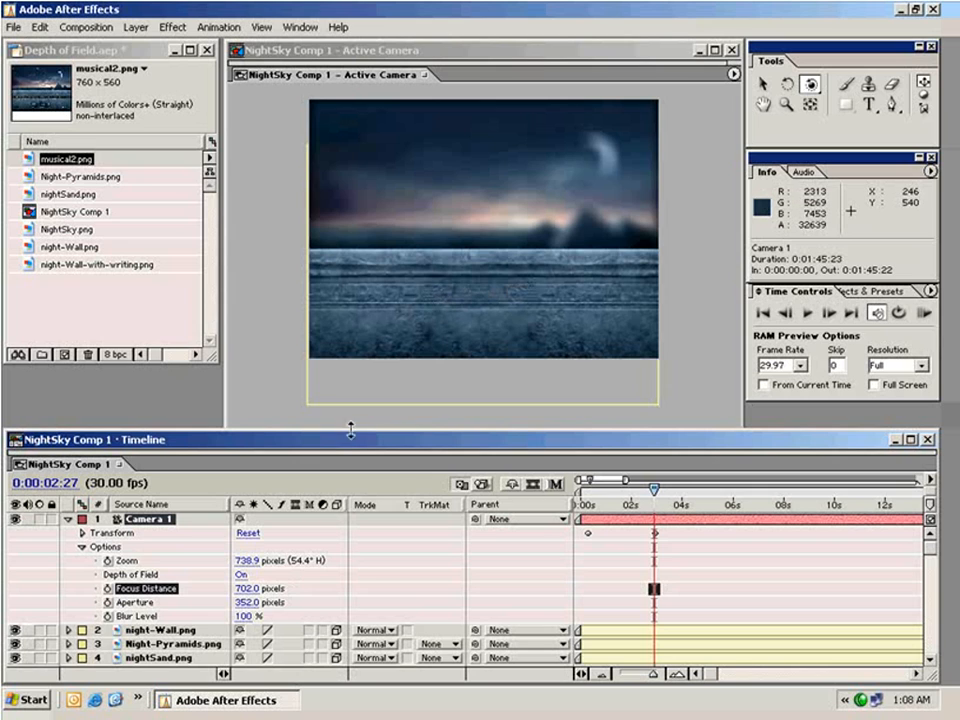
left_click_drag(247, 592, 876, 542)
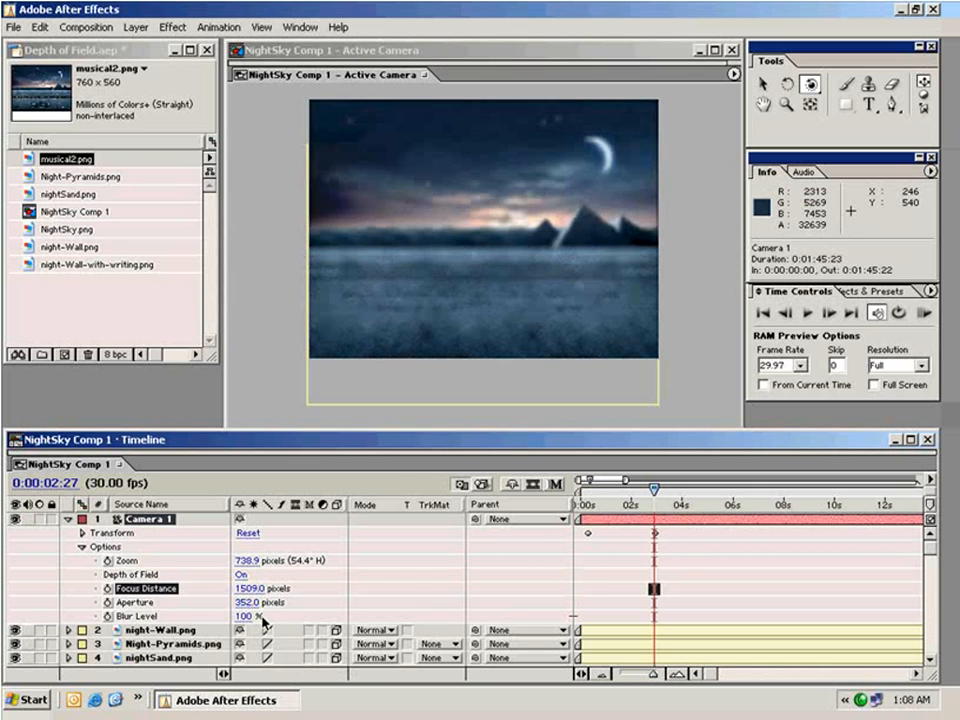
left_click_drag(621, 571, 957, 562)
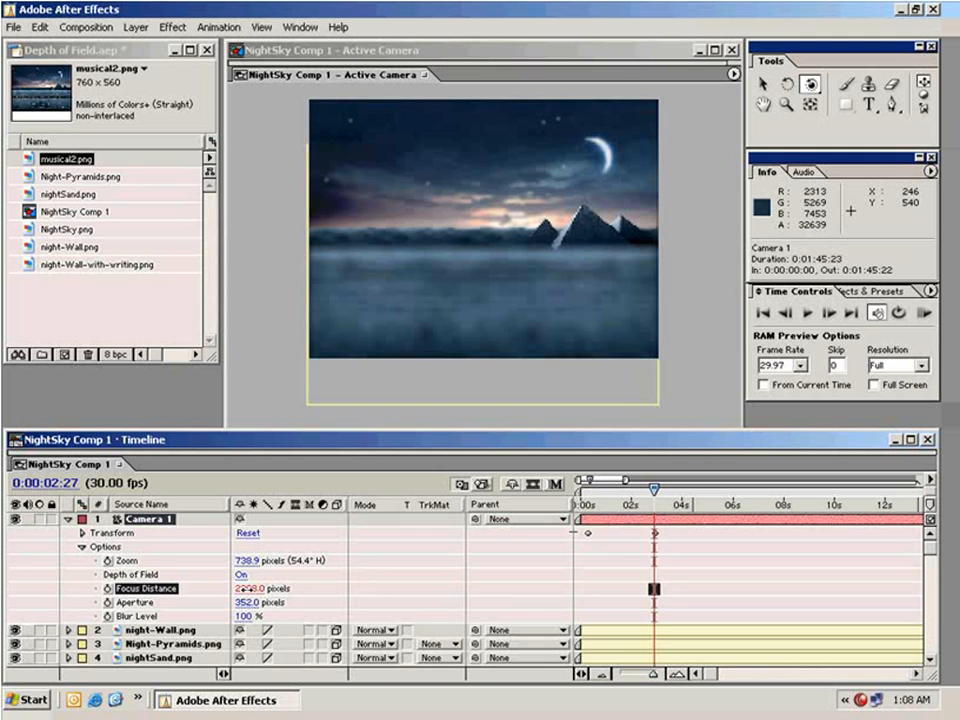
left_click_drag(263, 588, 277, 588)
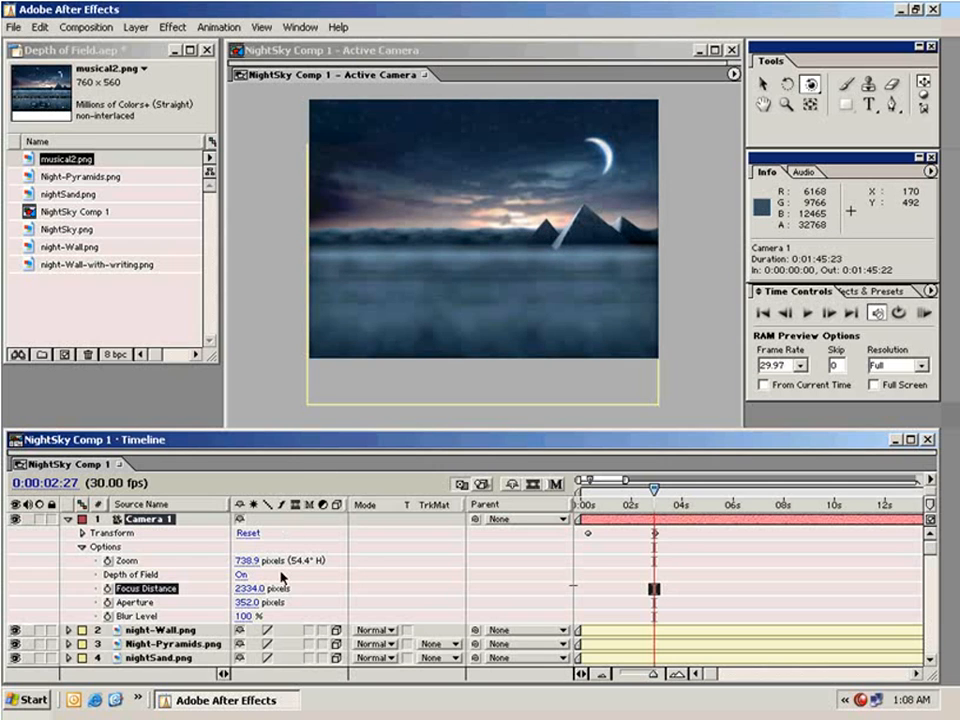
Step: Try a Focus Distance of 3076 pixels on Camera 1, and undo the change
left_click_drag(257, 589, 508, 554)
left_click_drag(750, 540, 873, 530)
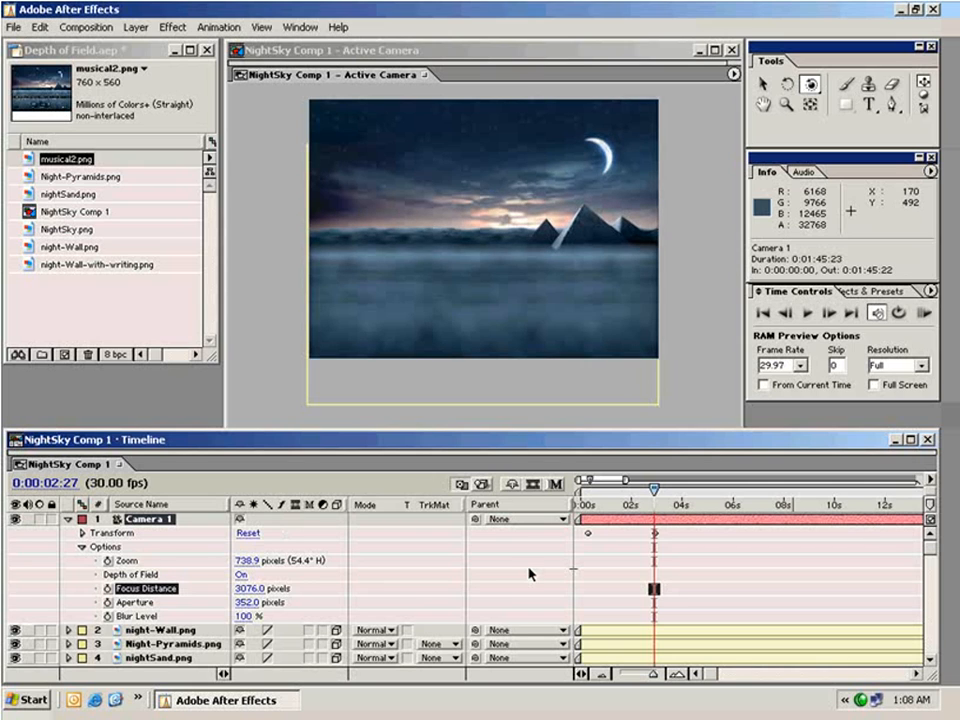
key("ctrl+z")
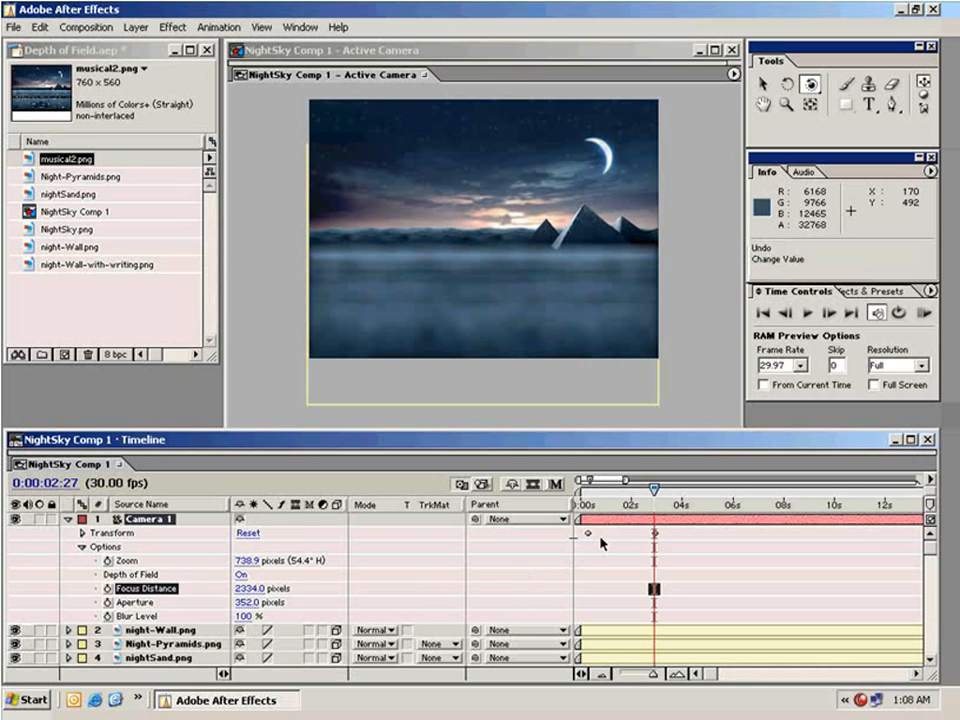
Step: At 0:00:00:10, set Camera 1's Focus Distance to 400 pixels, and increase it to 418 pixels
left_click_drag(599, 508, 588, 510)
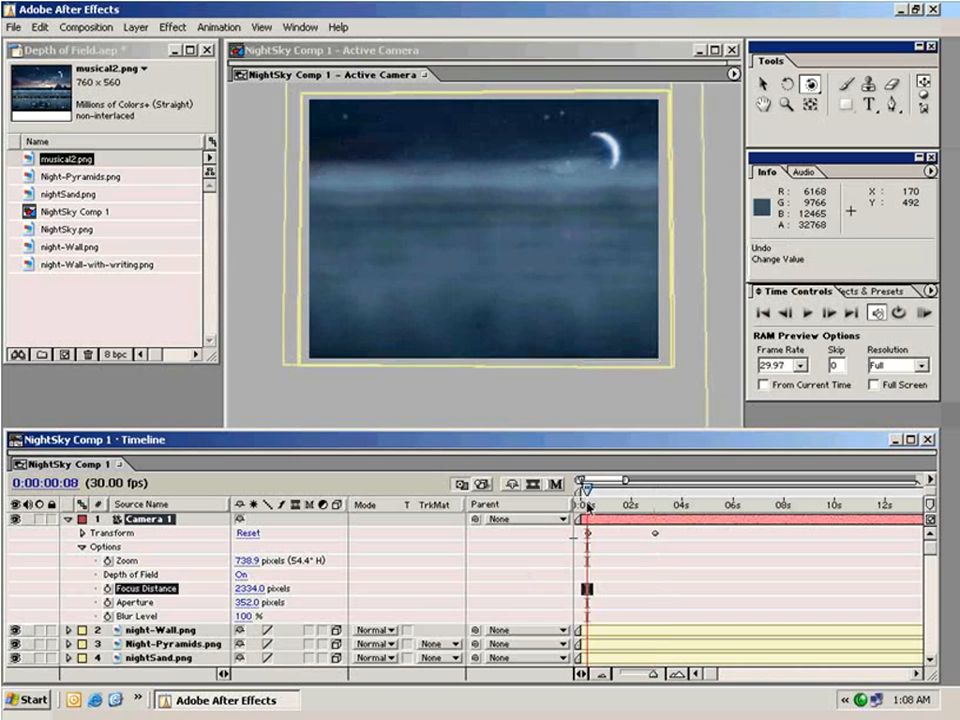
left_click(82, 533)
left_click(41, 548)
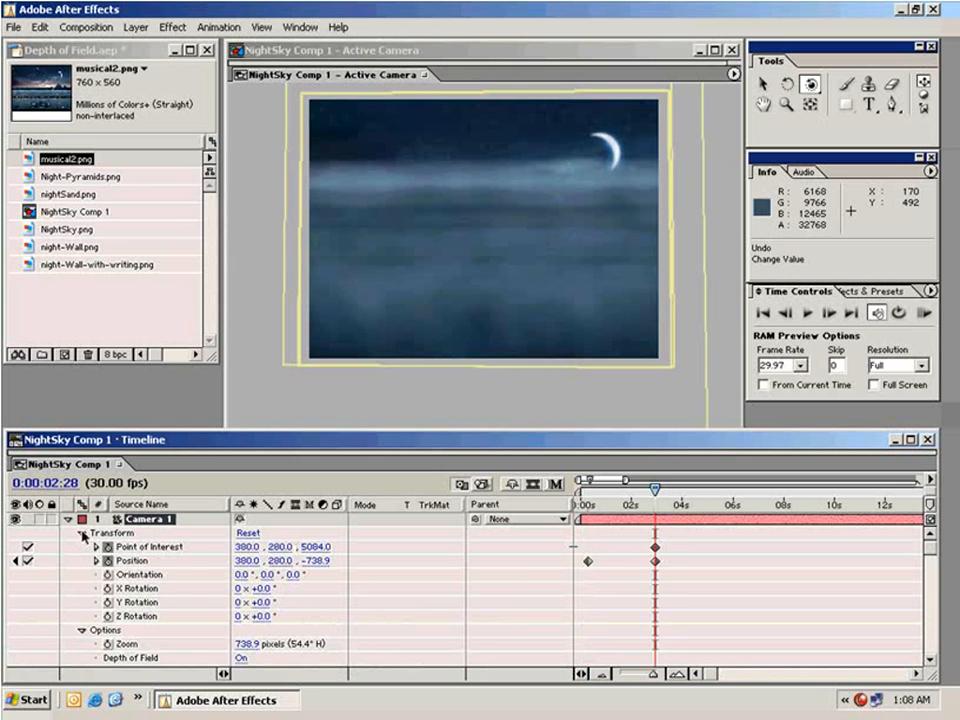
left_click(82, 533)
left_click_drag(600, 510, 588, 511)
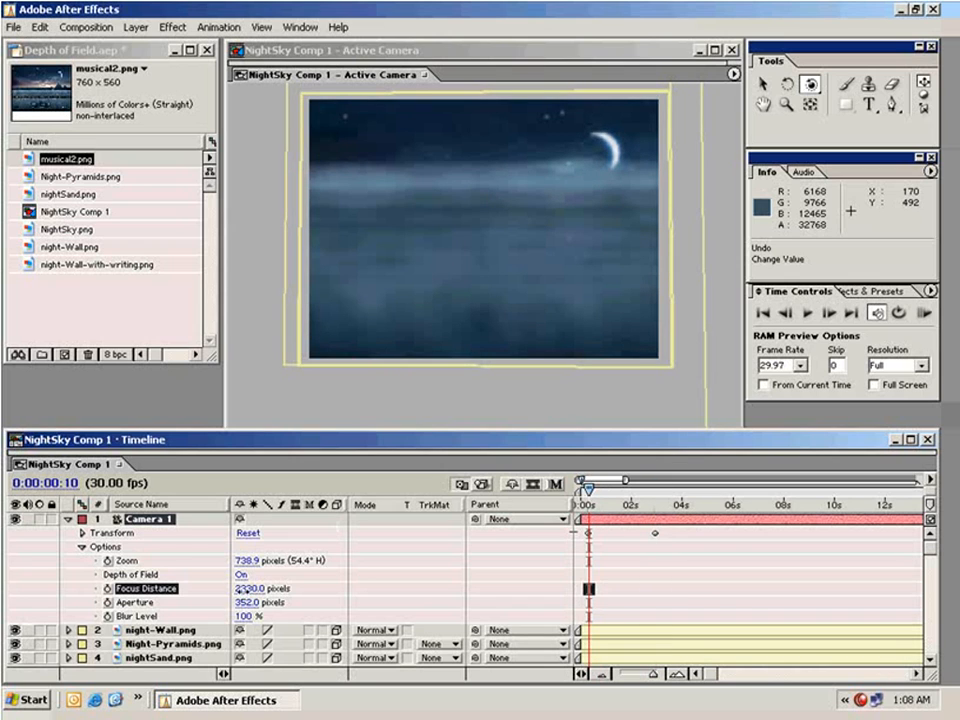
left_click(247, 588)
type("400")
key("Return")
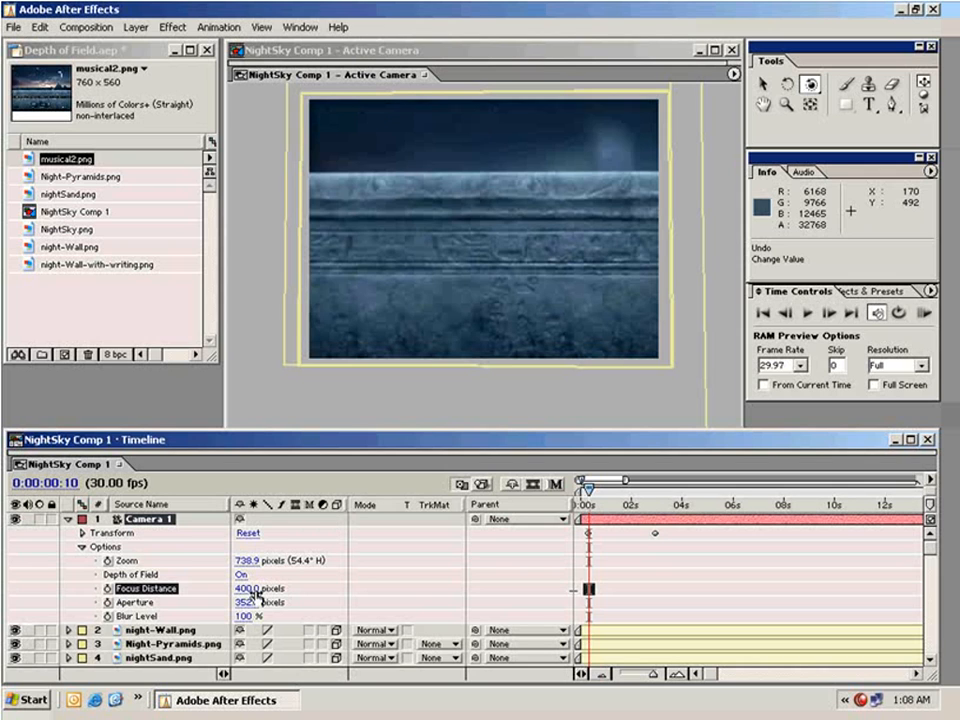
mouse_move(258, 595)
left_mouse_down()
mouse_move(221, 591)
mouse_move(256, 588)
left_mouse_up()
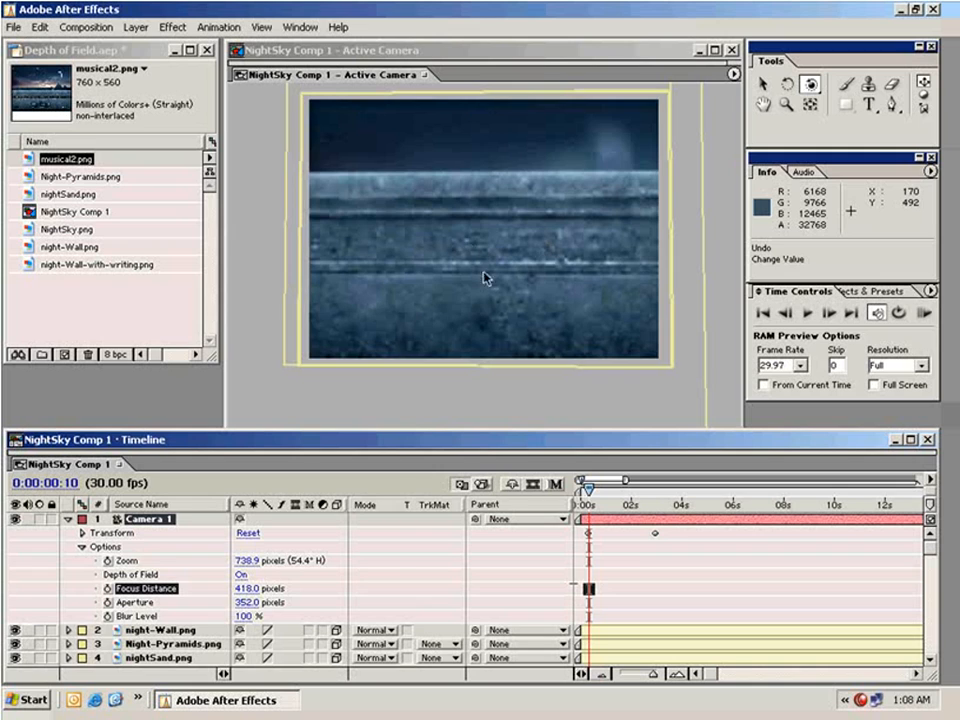
Step: Set Camera 1's Aperture to 60 pixels, and raise it to 150 pixels for a stronger background blur
left_click(252, 603)
type("60")
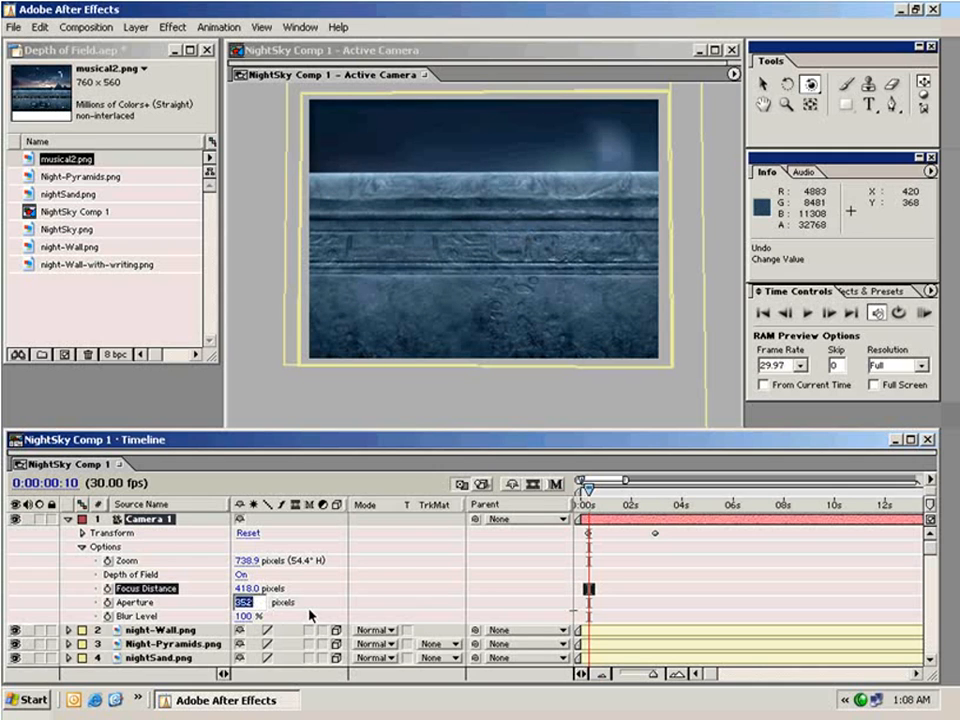
key("Return")
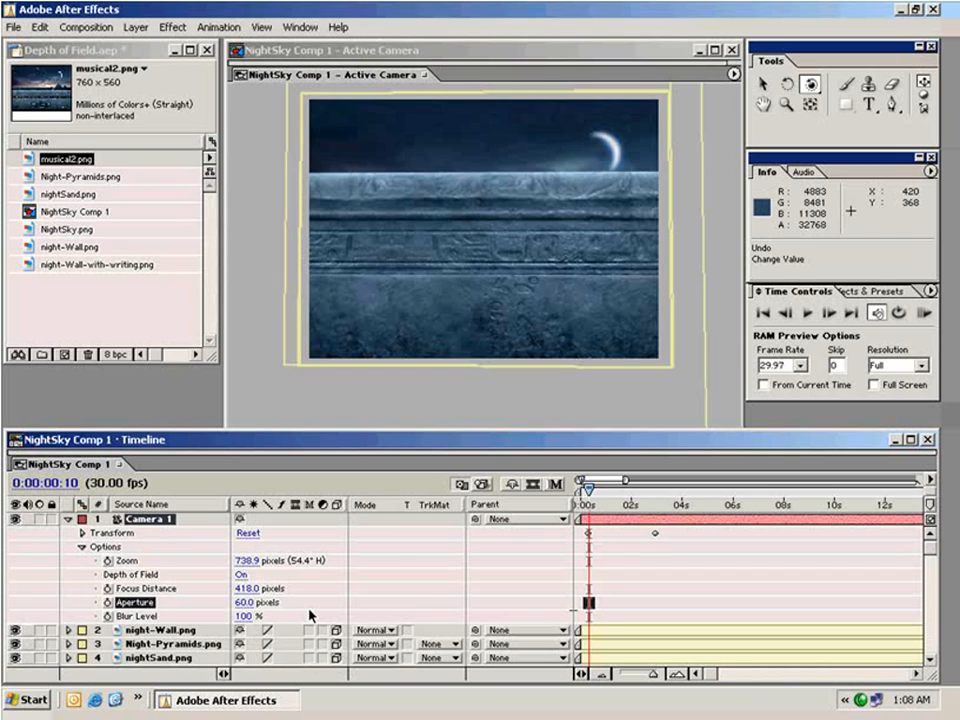
left_click(244, 603)
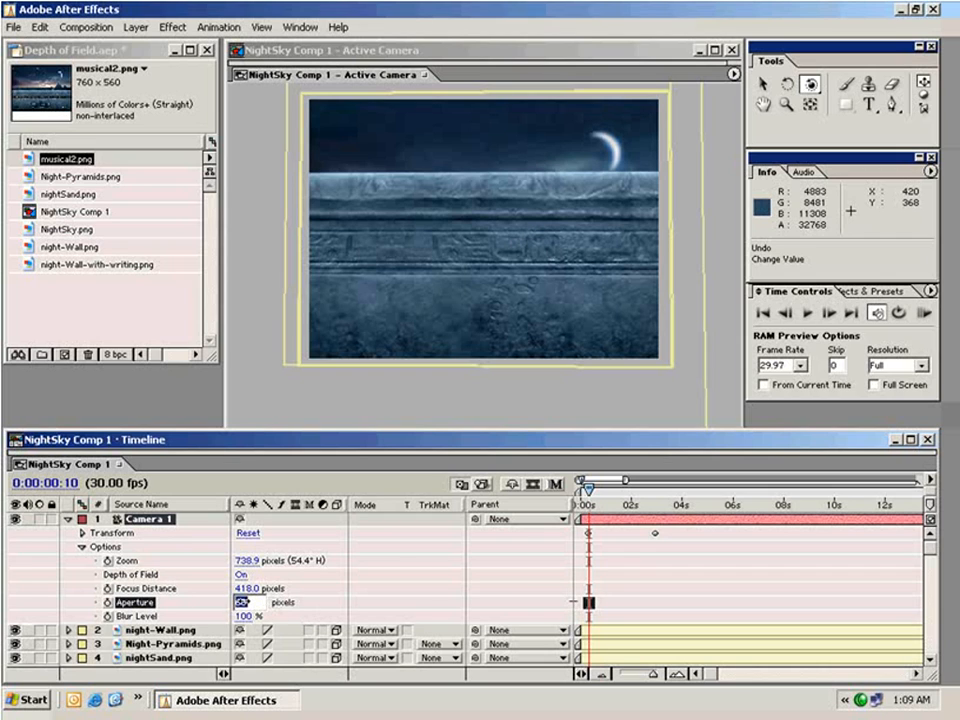
key("Return")
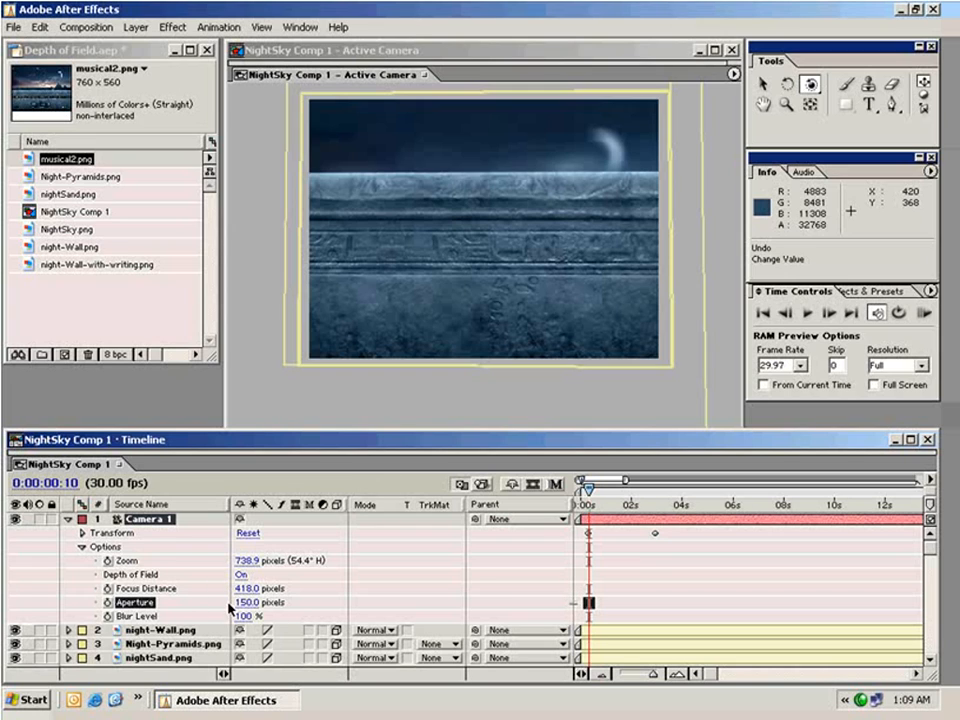
Step: Animate Camera 1's Aperture with keyframes of 150 pixels at 0:00:00:10 and 0 pixels at 0:00:02:20
left_click(108, 604)
left_click_drag(590, 490, 649, 505)
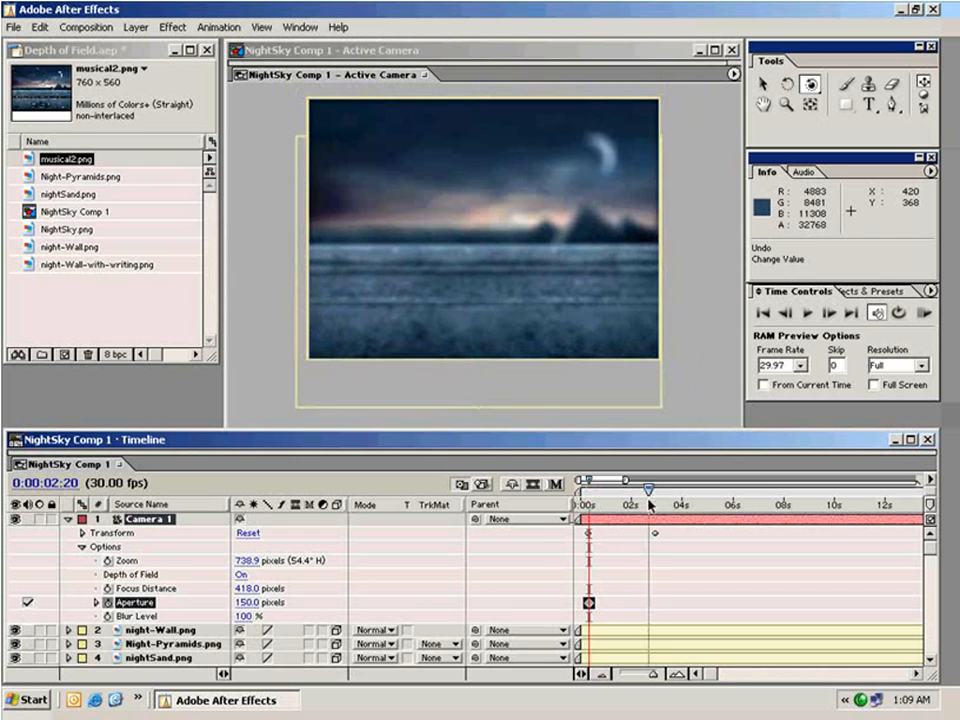
left_click(245, 603)
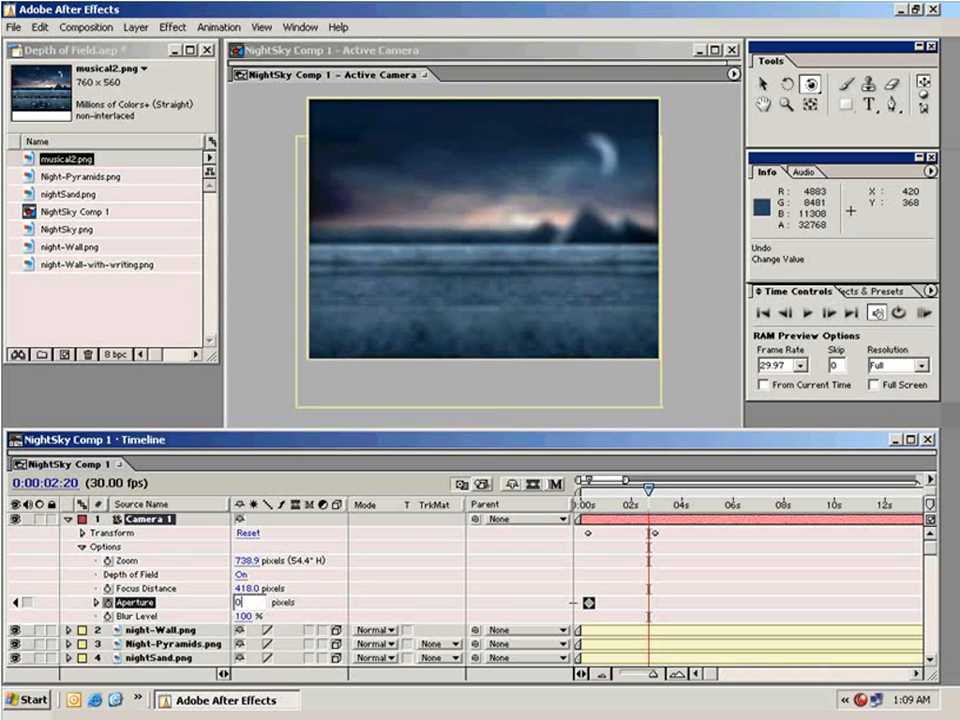
type("0")
key("Return")
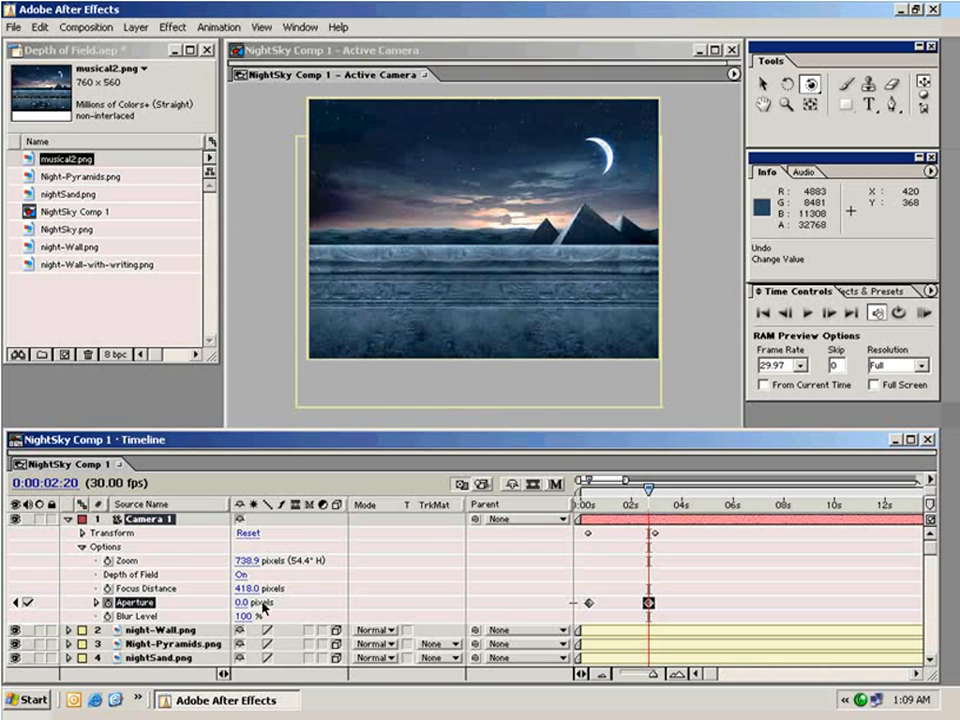
Step: Return to the start of the Aperture animation and RAM preview the camera move with its focus change
left_click(589, 509)
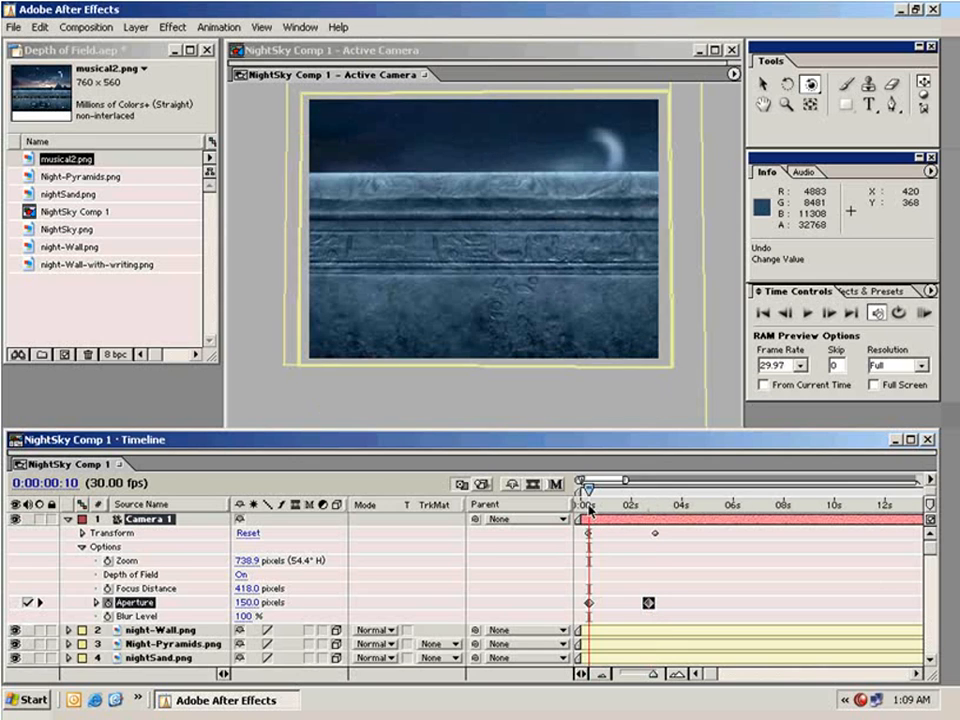
key("KP_0")
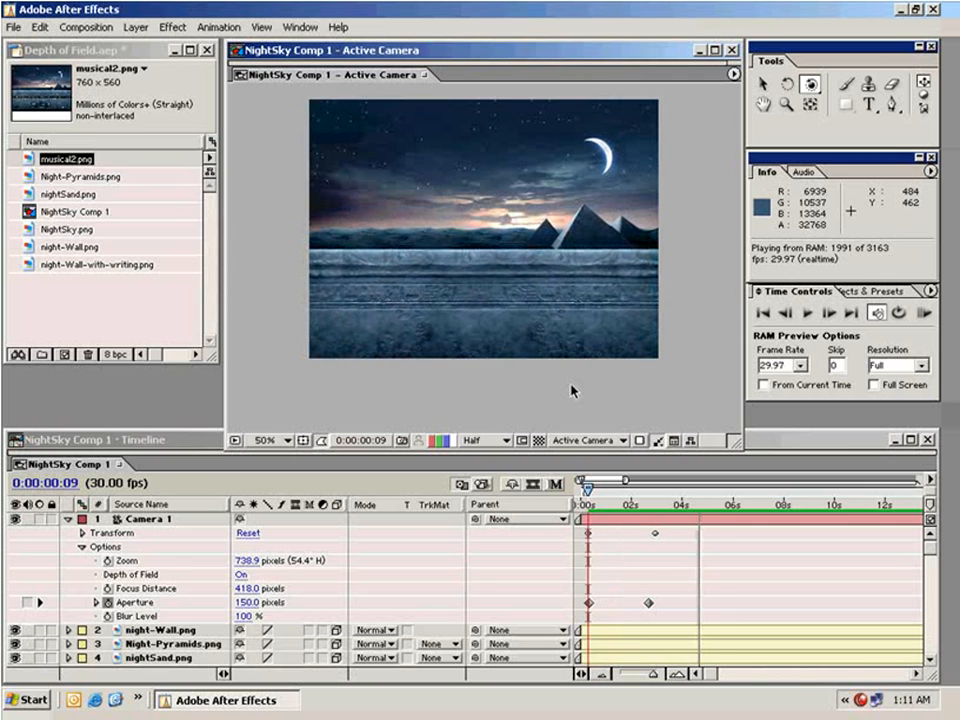
key("space")
key("KP_0")
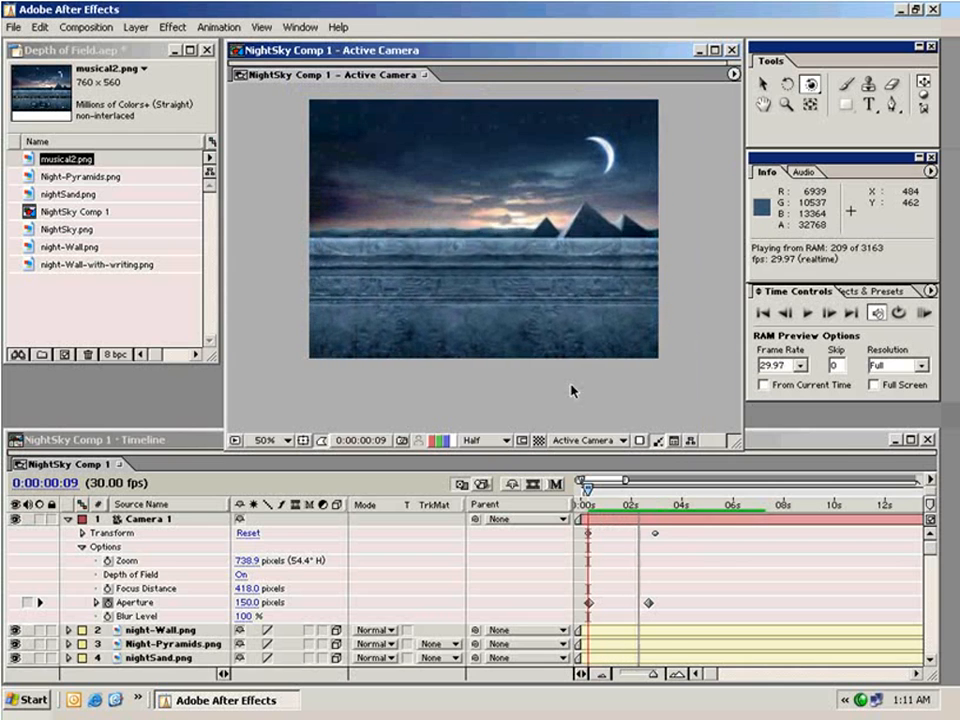
key("space")
Step: Add night-Wall-with-writing.png as the top layer, starting at the camera move's end at 0:00:02:28
mouse_move(635, 505)
left_mouse_down()
mouse_move(614, 509)
mouse_move(653, 506)
left_mouse_up()
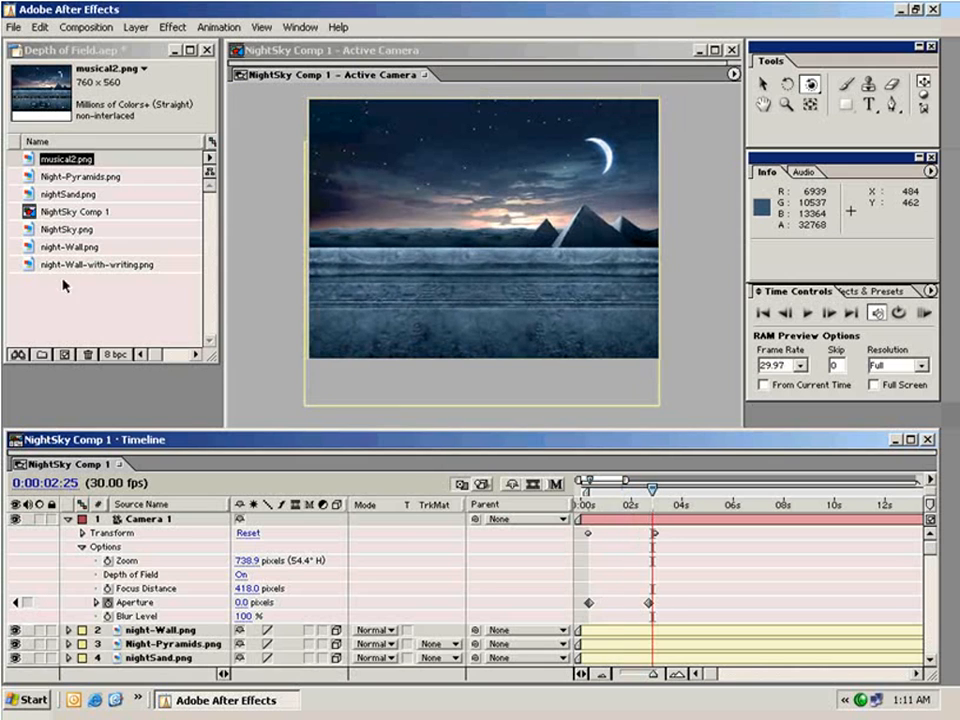
left_click(65, 248)
left_click_drag(66, 266, 672, 524)
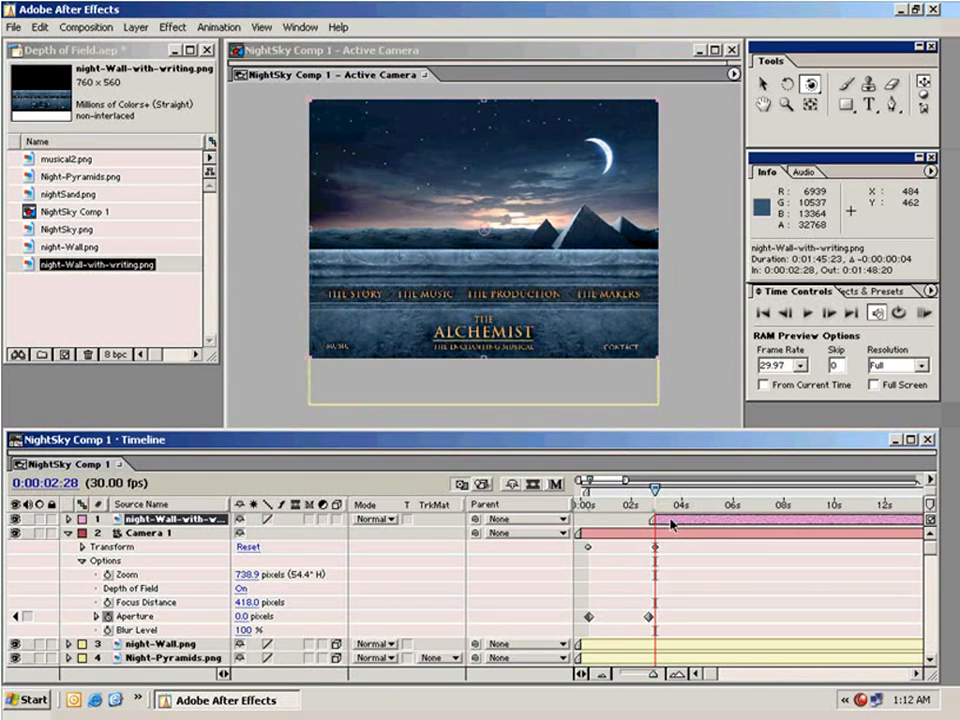
Step: Fade in the wall-with-writing layer with Opacity keyframes of 0% at 0:00:02:28 and 100% ten frames after it
key("t")
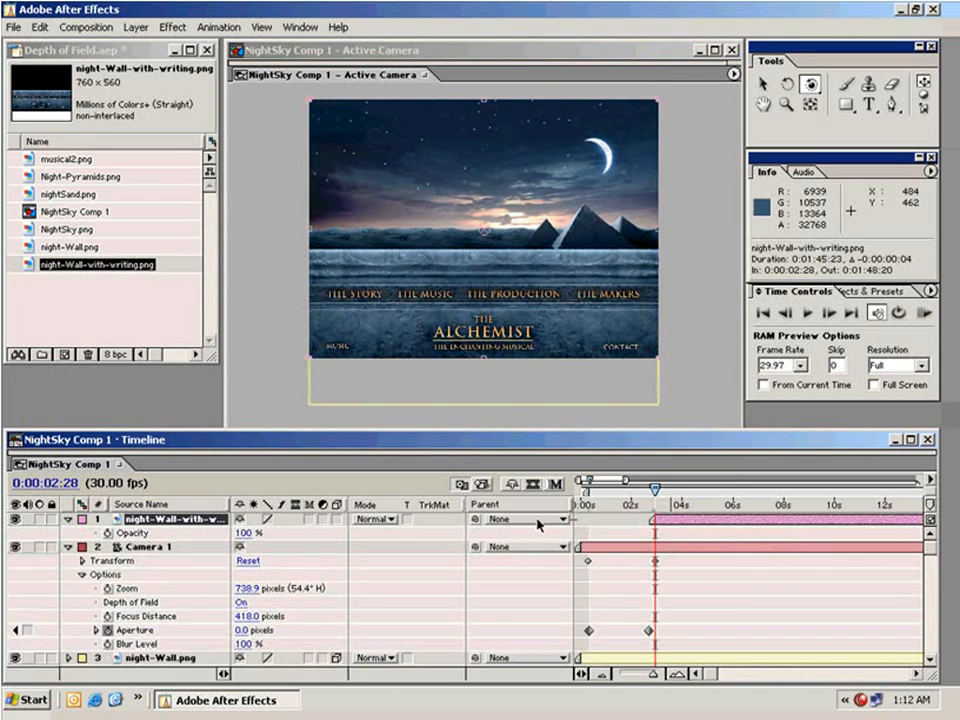
left_click(107, 533)
left_click(242, 533)
type("0")
key("Return")
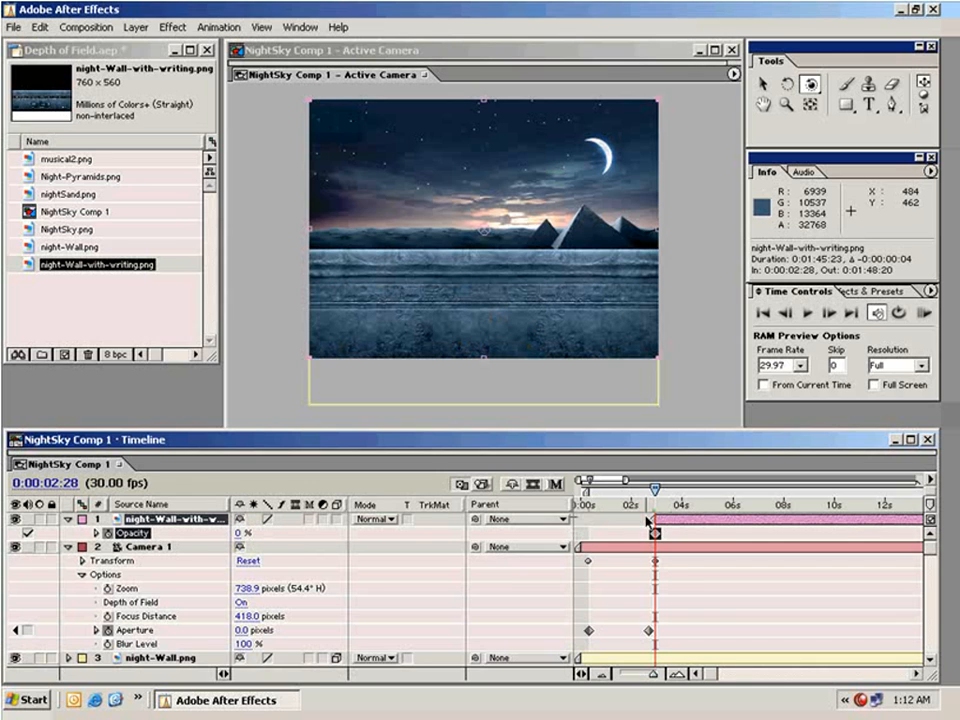
key("shift+Page_Down")
left_click(238, 533)
type("100")
key("Return")
Step: Hold the wall-with-writing layer's Opacity at 100% with a keyframe at 0:00:04:01, and fade it to 0% at 0:00:04:13
left_click_drag(643, 506, 668, 514)
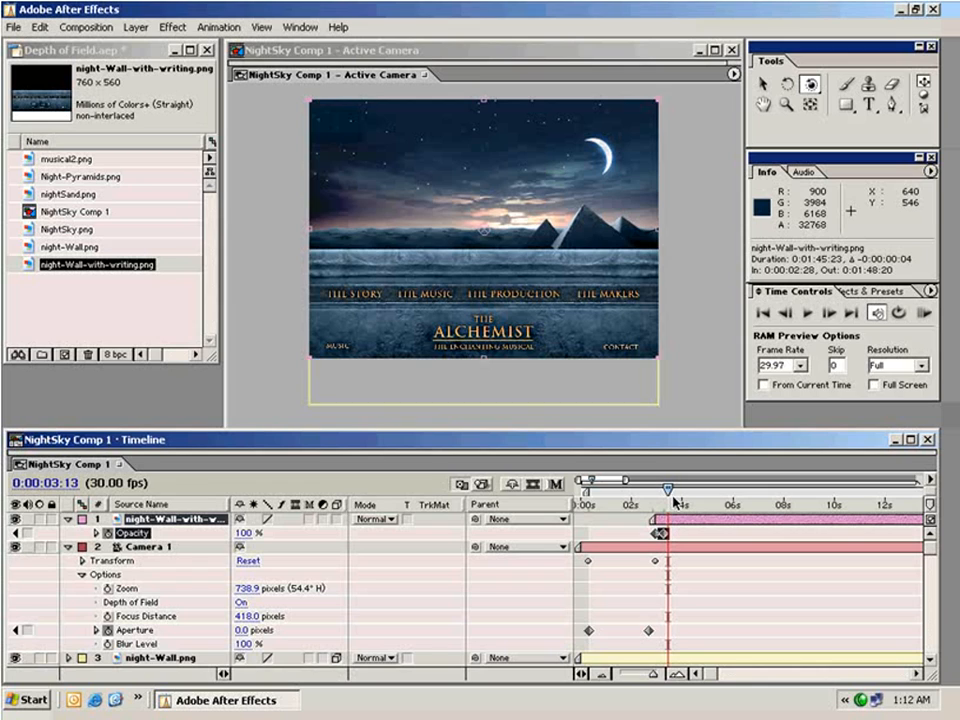
left_click_drag(670, 492, 692, 494)
left_click(33, 534)
left_click(253, 535)
type("0")
key("Return")
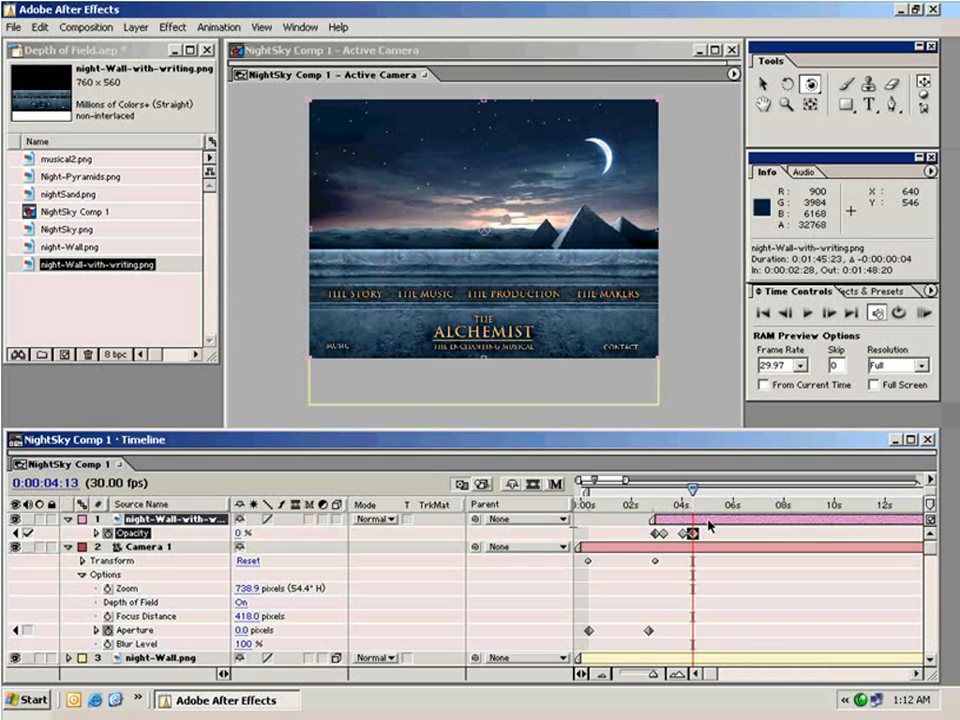
Step: Add holding keyframes for Camera 1's Point of Interest and Position at 0:00:04:01
left_click(680, 500)
mouse_move(680, 502)
left_mouse_down()
mouse_move(716, 502)
mouse_move(682, 502)
left_mouse_up()
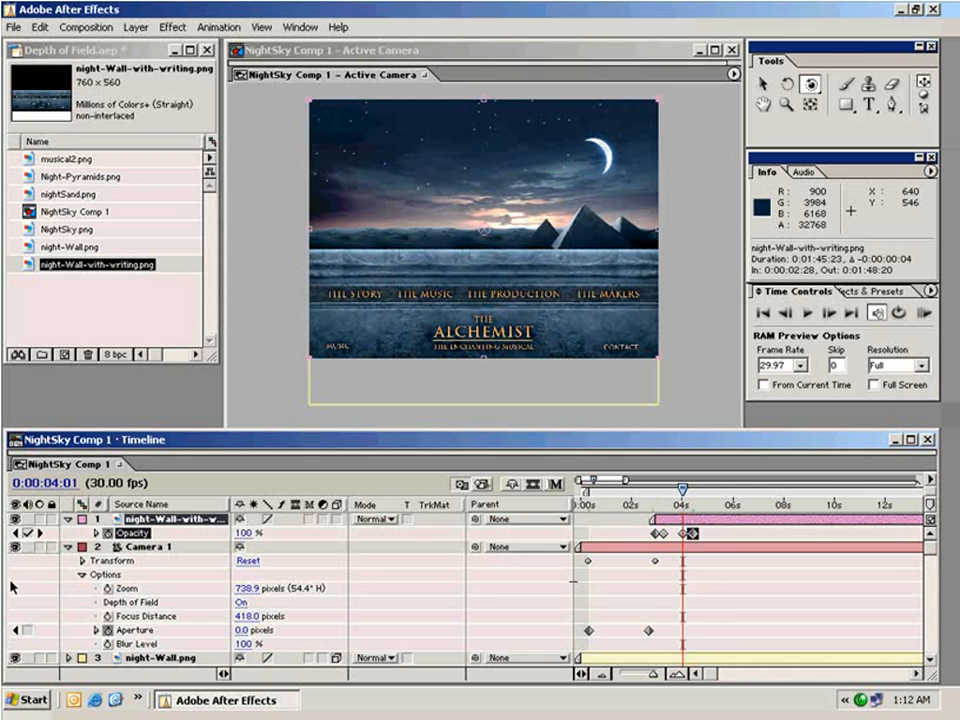
left_click(82, 574)
left_click(82, 561)
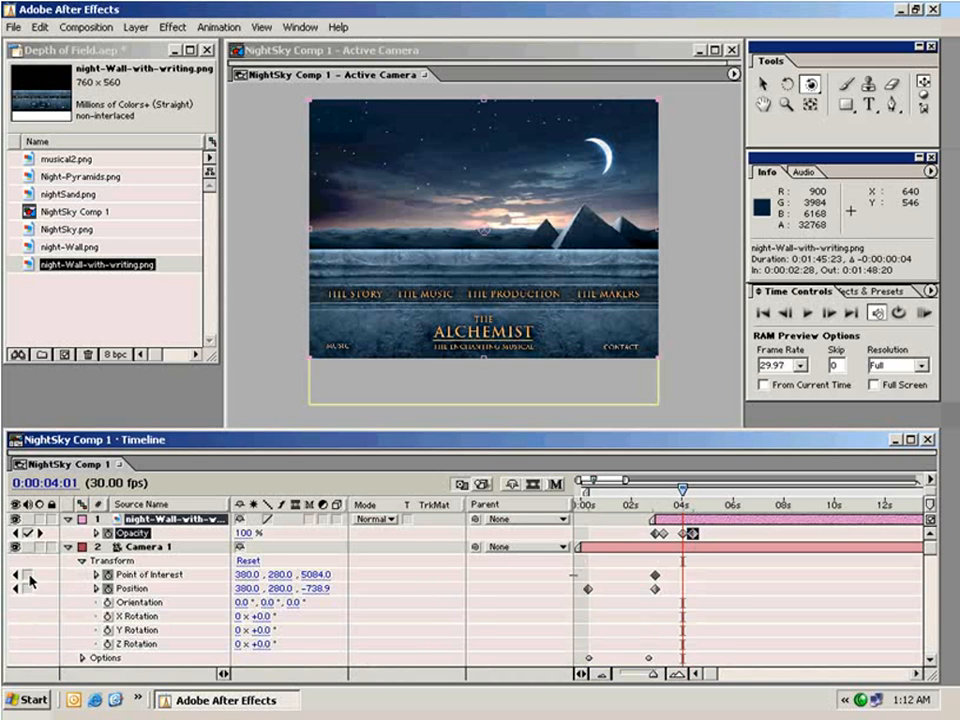
left_click(28, 575)
left_click(28, 589)
Step: At 0:00:06:08, push Camera 1 forward by setting its Position to 380, 310, -158.9
left_click(686, 505)
left_click_drag(686, 507, 743, 506)
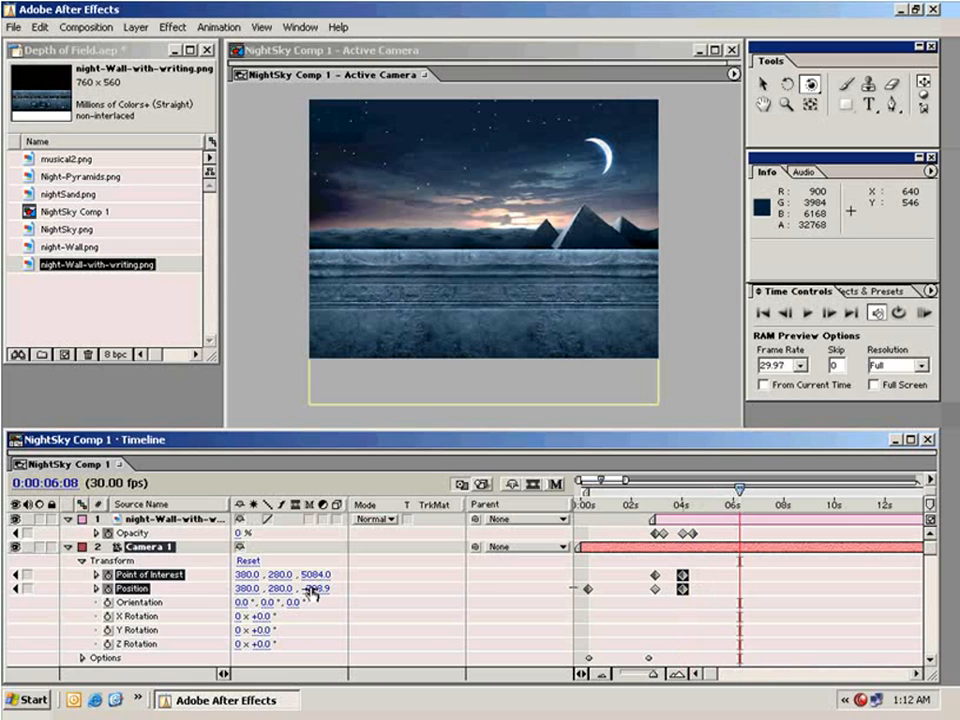
left_click_drag(313, 594, 375, 594)
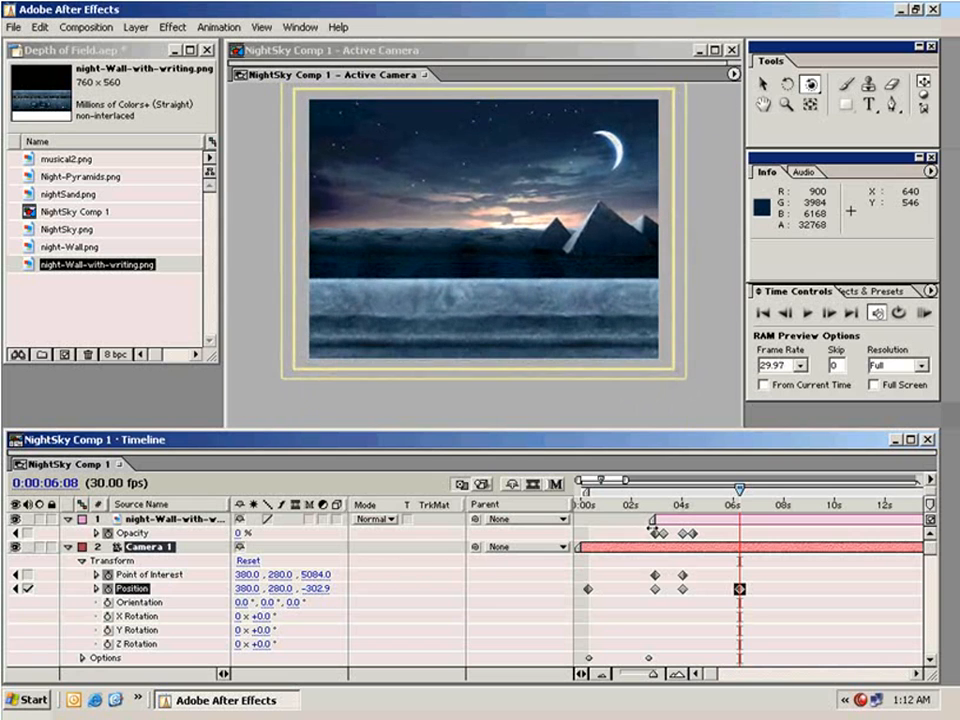
left_click_drag(279, 589, 343, 585)
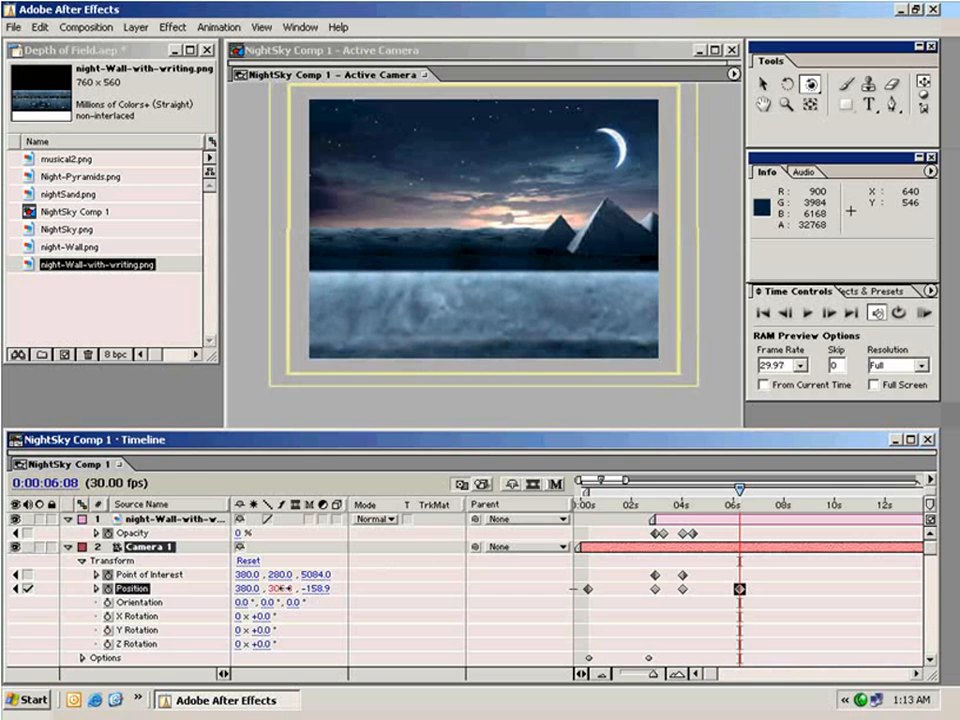
left_click_drag(283, 589, 310, 581)
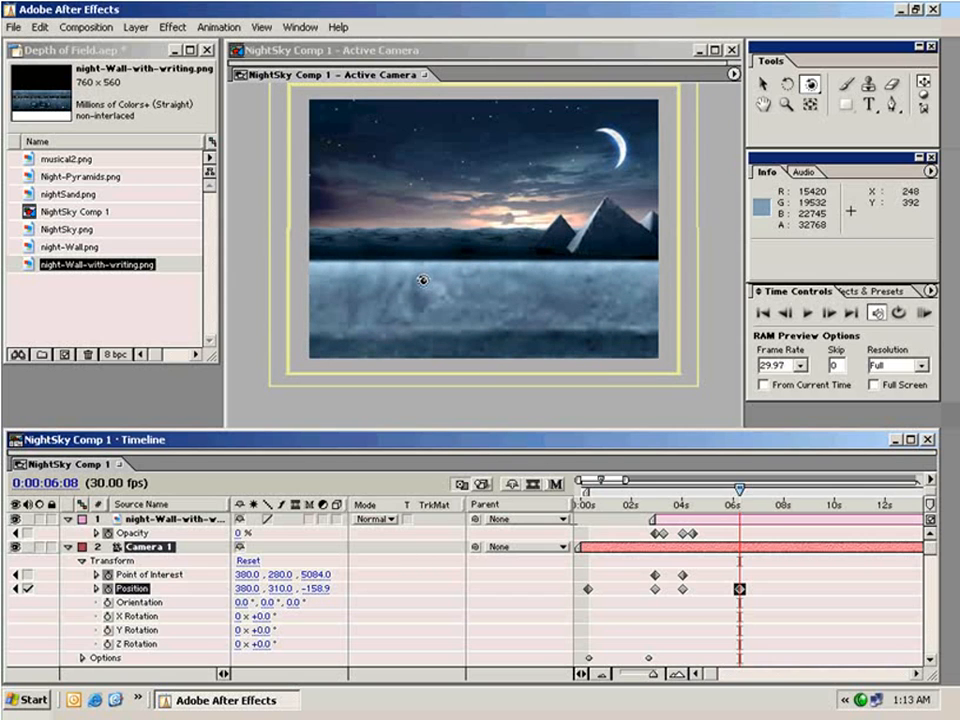
Step: Create a new adjustment layer starting at 0:00:03:27, above the wall-with-writing layer
left_click_drag(737, 507, 680, 511)
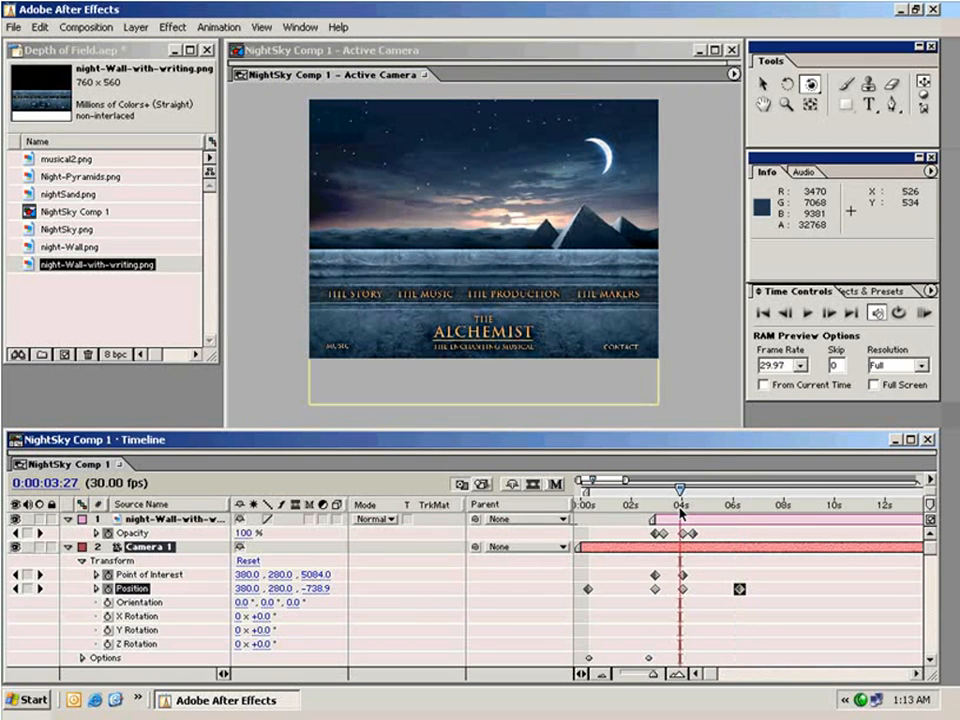
left_click(296, 52)
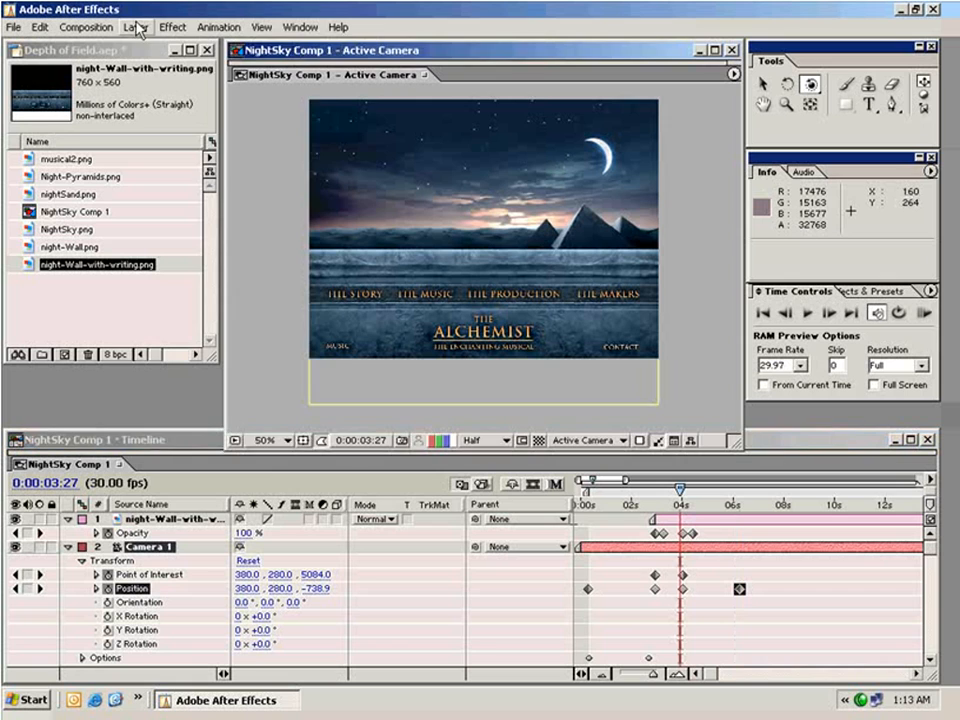
left_click(136, 27)
mouse_move(150, 44)
left_click(372, 105)
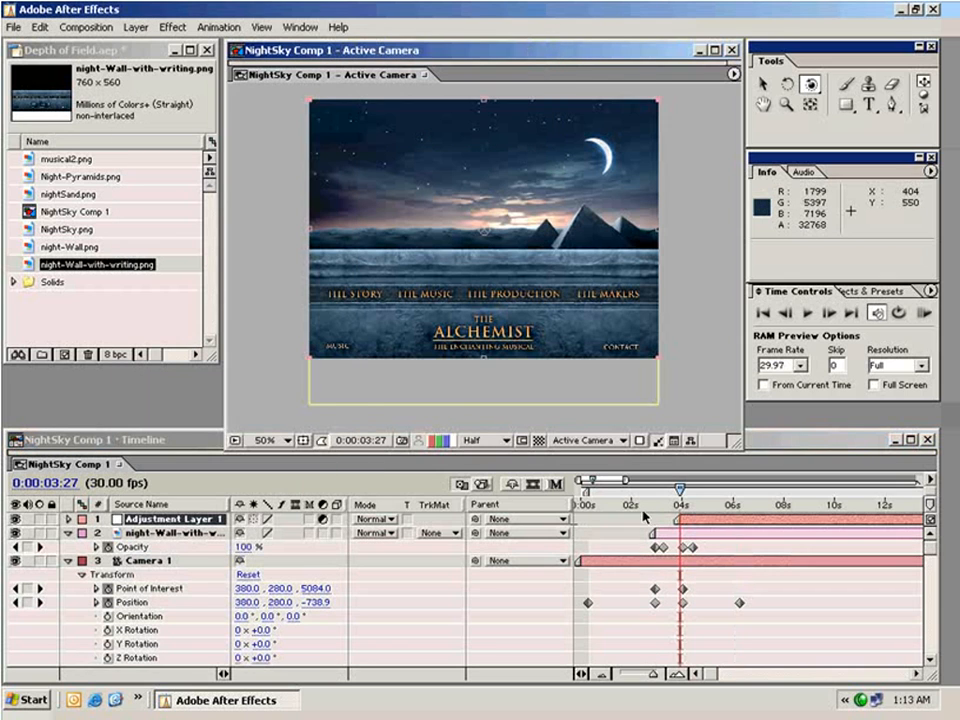
Step: Apply the Levels effect to Adjustment Layer 1, and reposition and enlarge its effect controls to show the whole histogram
left_click(173, 27)
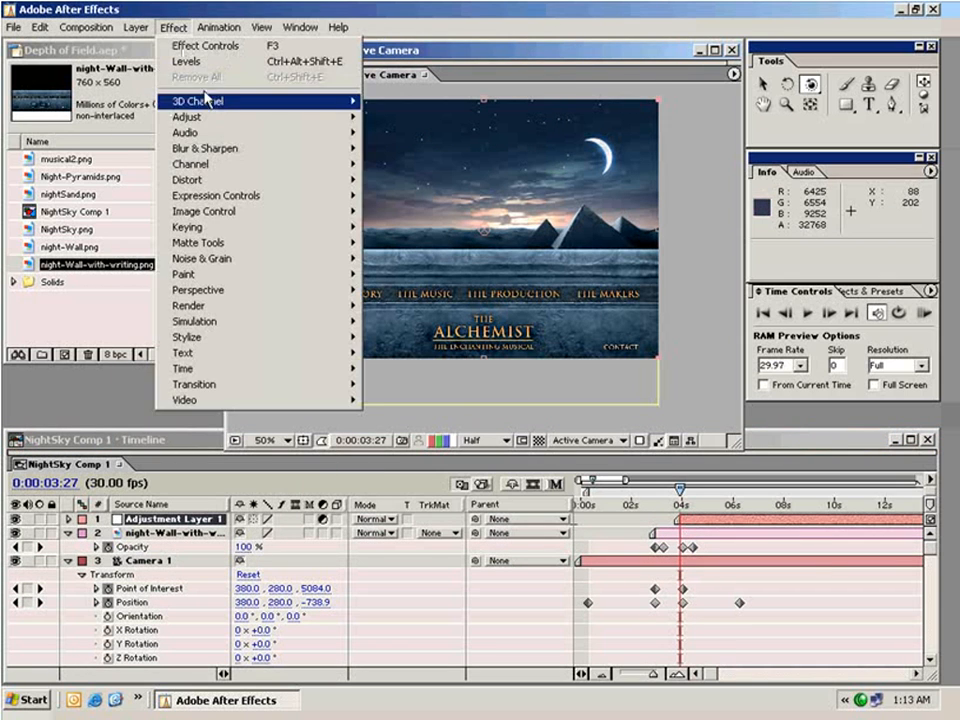
mouse_move(208, 121)
left_click(389, 289)
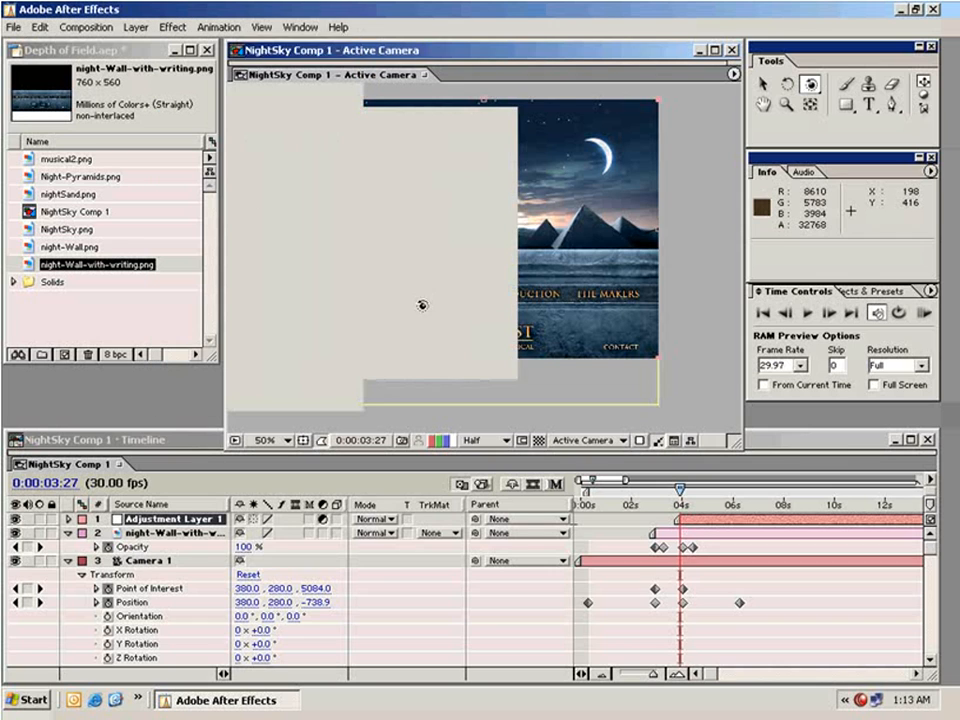
left_click_drag(638, 258, 224, 268)
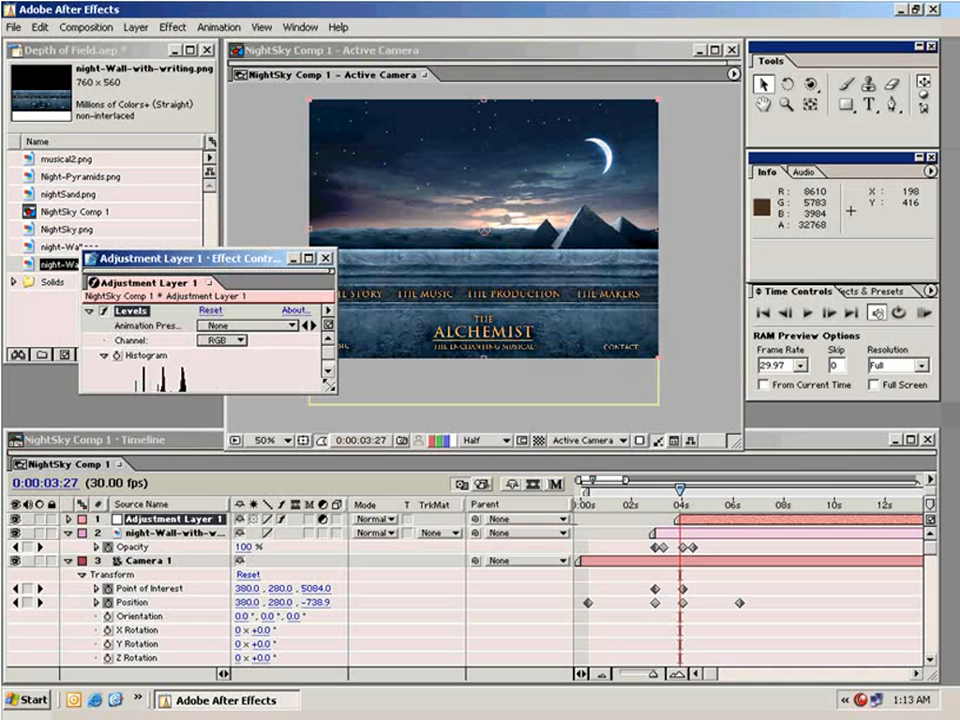
left_click_drag(329, 385, 348, 528)
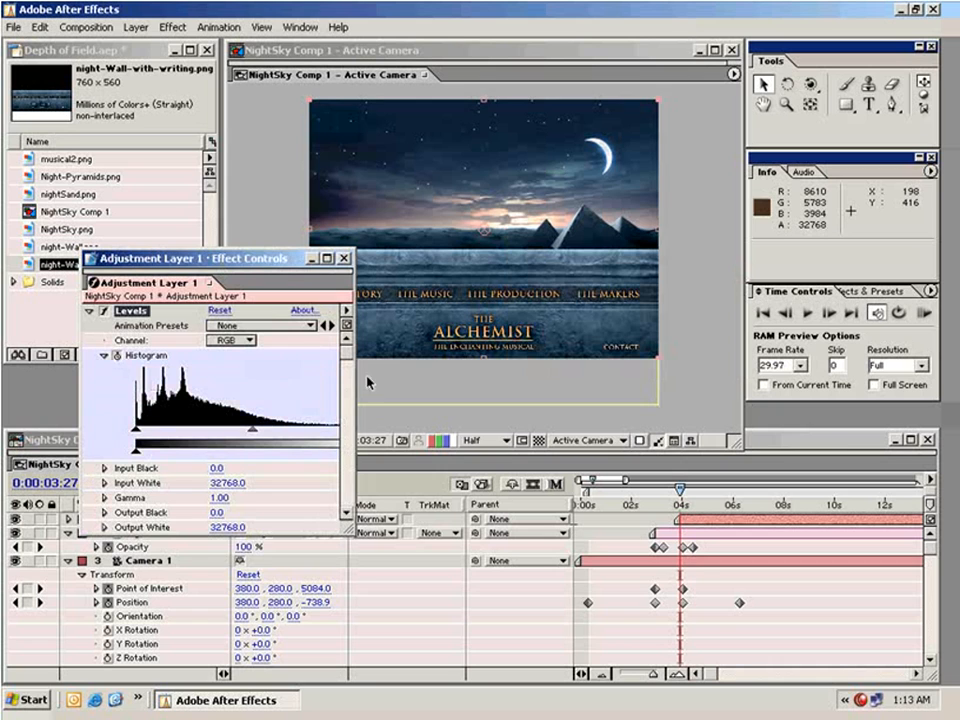
Step: At 0:00:06:06, overexpose the adjustment layer's RGB Levels by setting Input White to 3726.5 and Output Black to 16962.5
left_click_drag(687, 503, 739, 502)
left_click(297, 340)
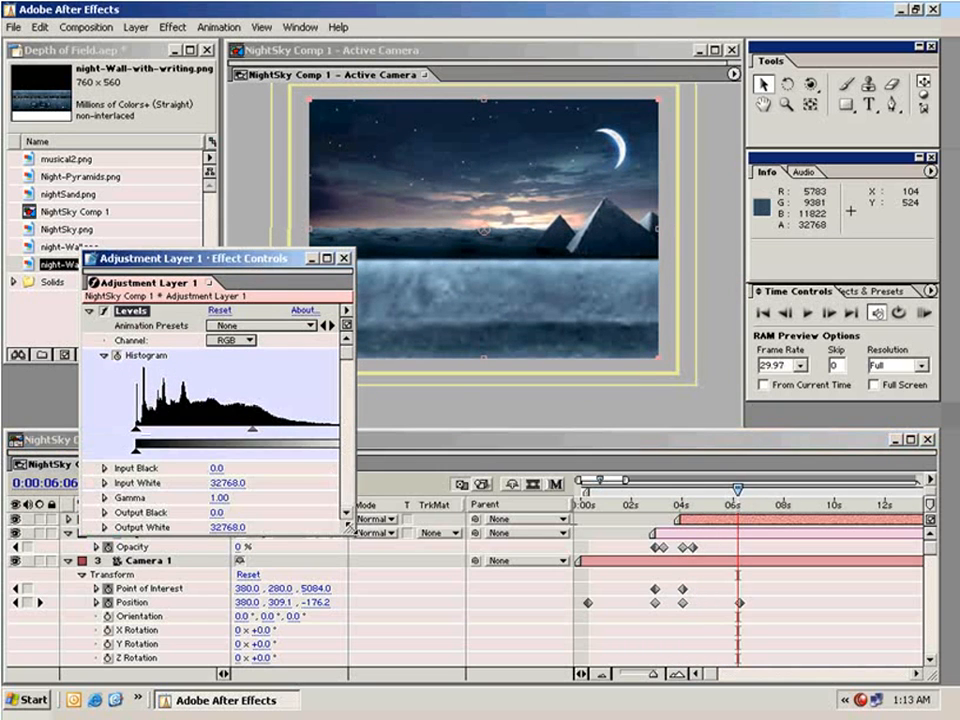
left_click_drag(348, 530, 455, 562)
left_click_drag(371, 432, 257, 452)
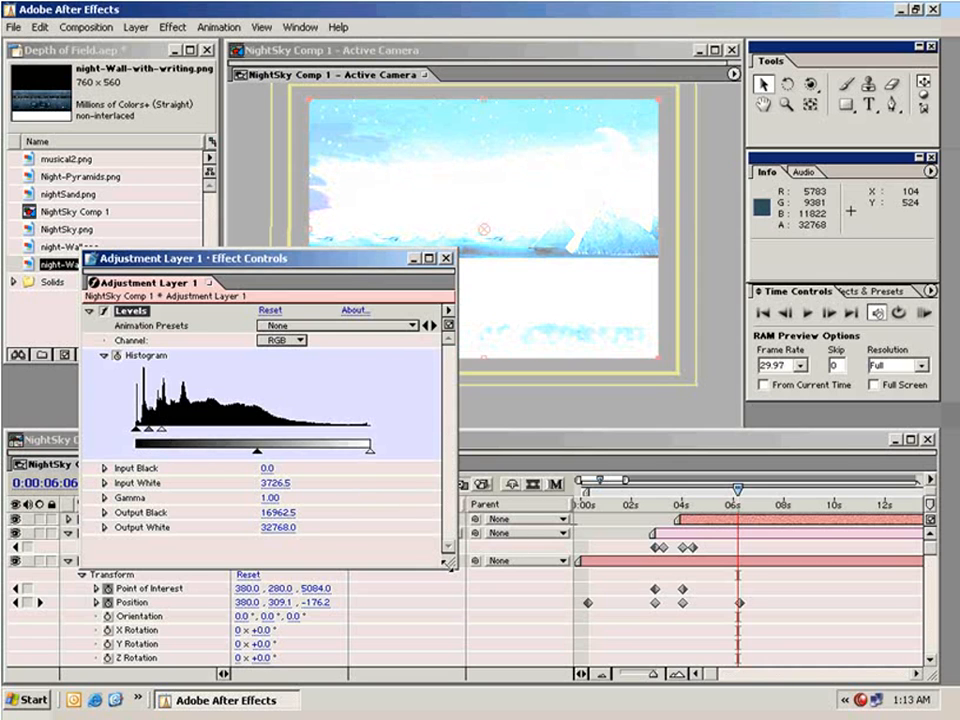
Step: Reposition the Levels effect controls, switch the channel to Red and raise the red gamma to brighten its midtones
left_click_drag(438, 630, 444, 634)
left_click_drag(357, 293, 318, 381)
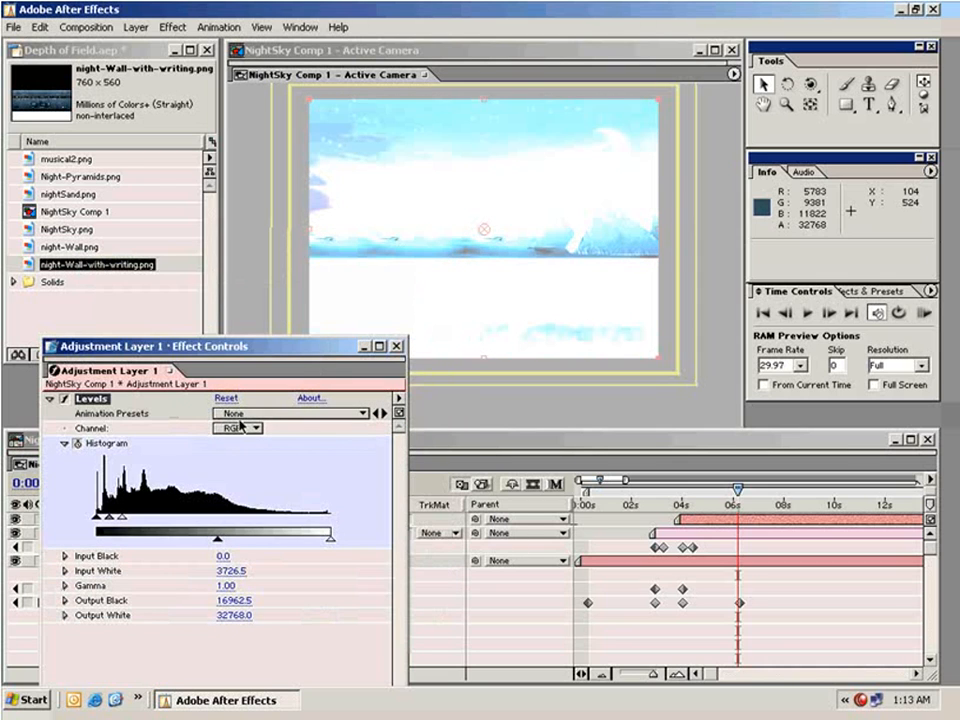
left_click(230, 429)
left_click(237, 447)
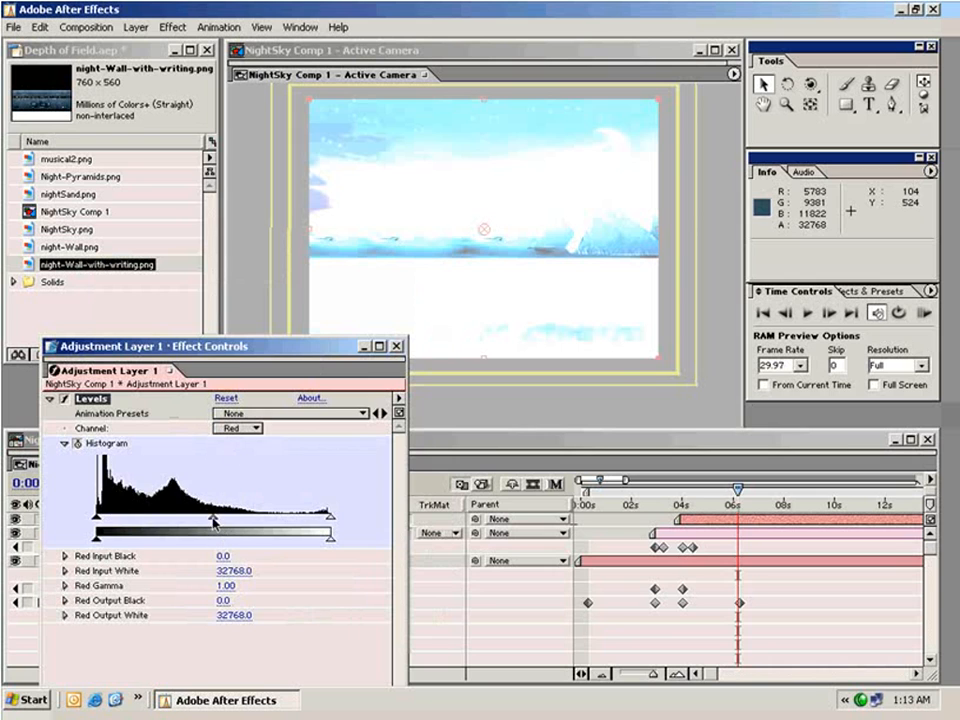
left_click_drag(228, 519, 160, 519)
Step: Check the brightening at 0:00:05:12 and set the composition's fast previews to Adaptive Resolution
left_click_drag(738, 490, 719, 505)
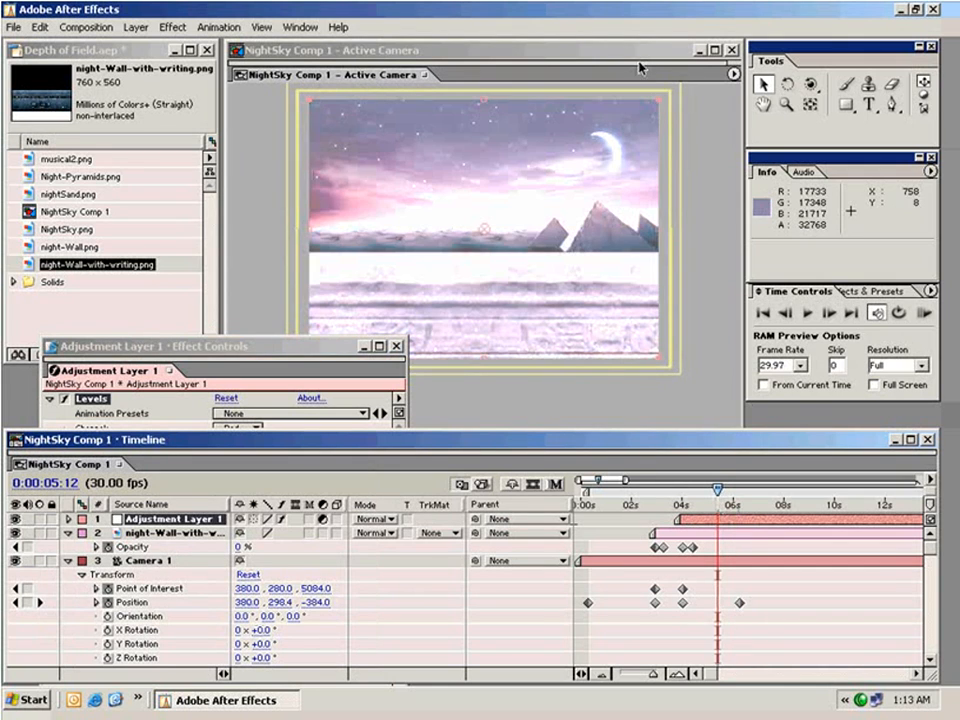
left_click(606, 419)
left_click(590, 440)
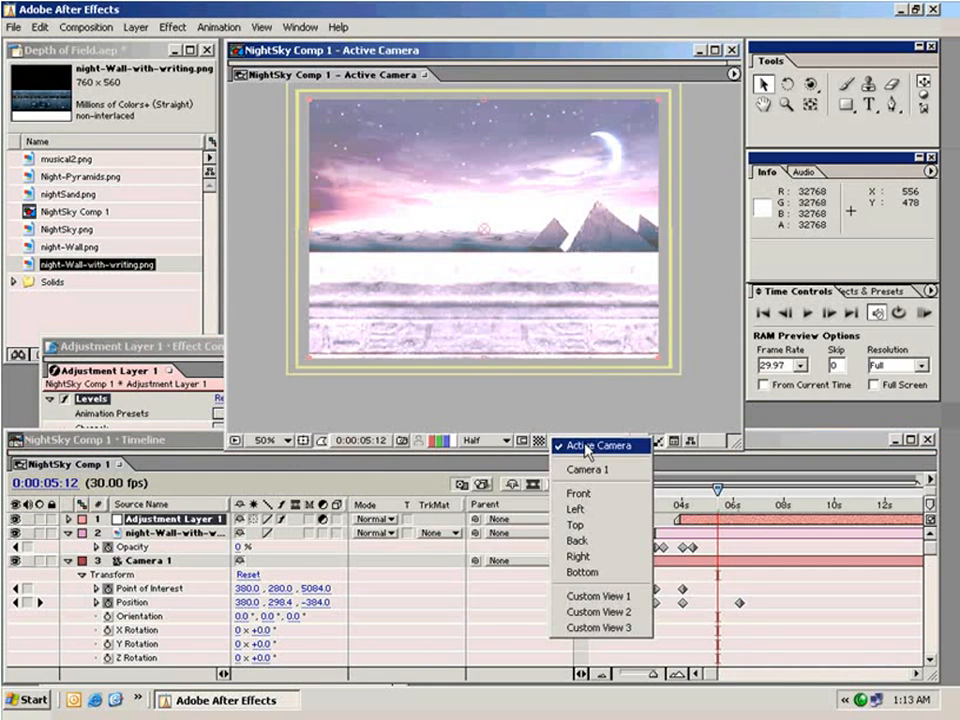
left_click(690, 441)
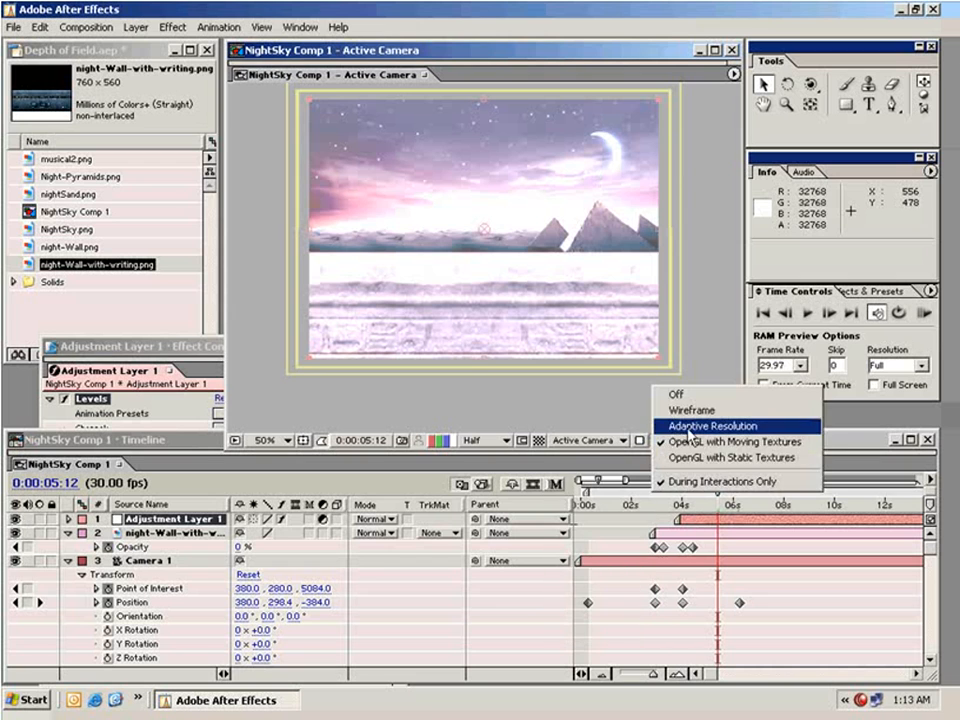
left_click(691, 428)
Step: Shift Camera 1's holding keyframes to 0:00:04:15, slide Adjustment Layer 1 to start at 0:00:04:16, and check the result at 0:00:07:08
left_click_drag(717, 510, 682, 504)
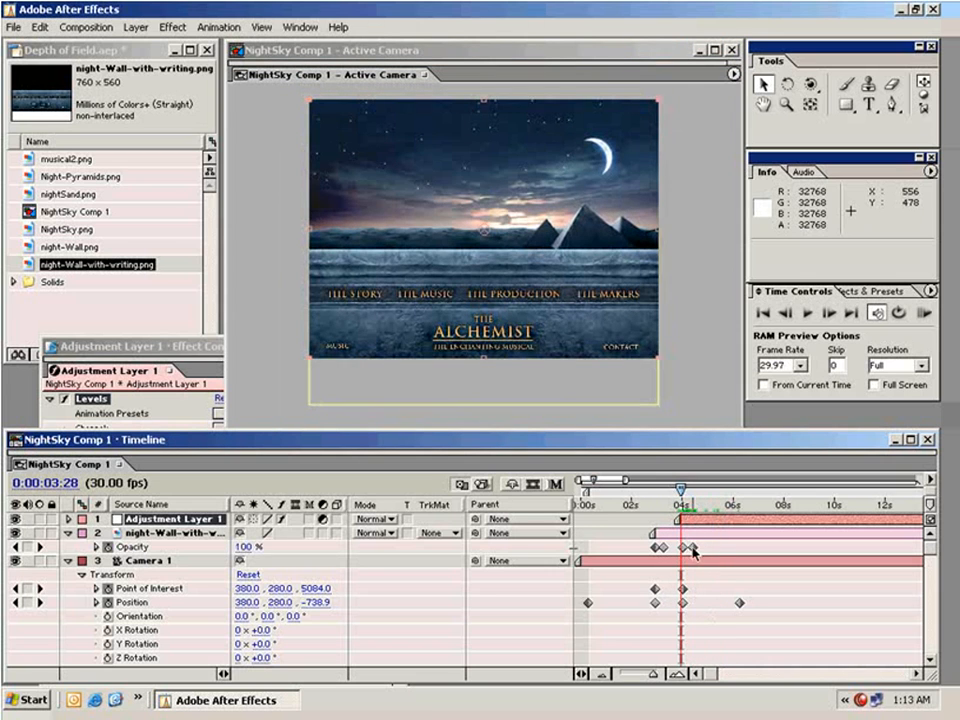
left_click_drag(699, 589, 680, 614)
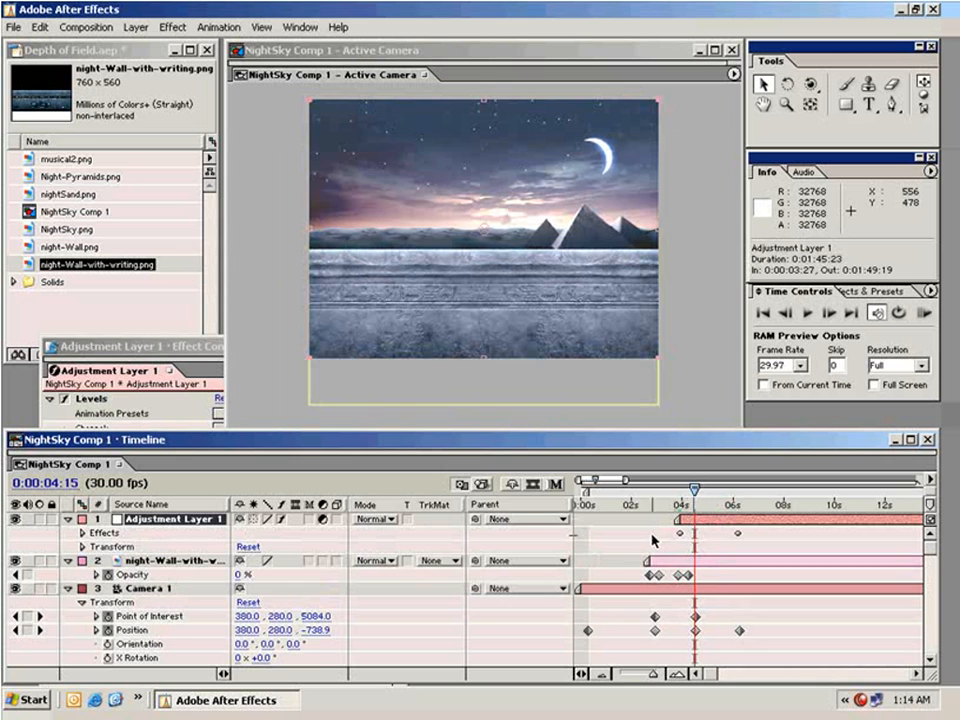
left_click_drag(682, 522, 768, 499)
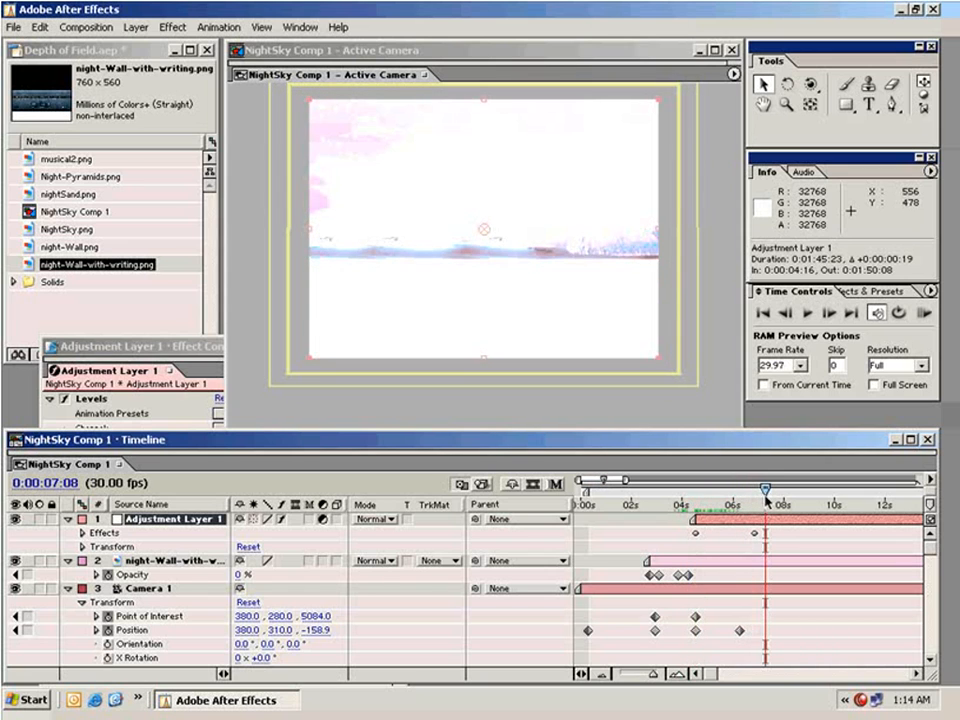